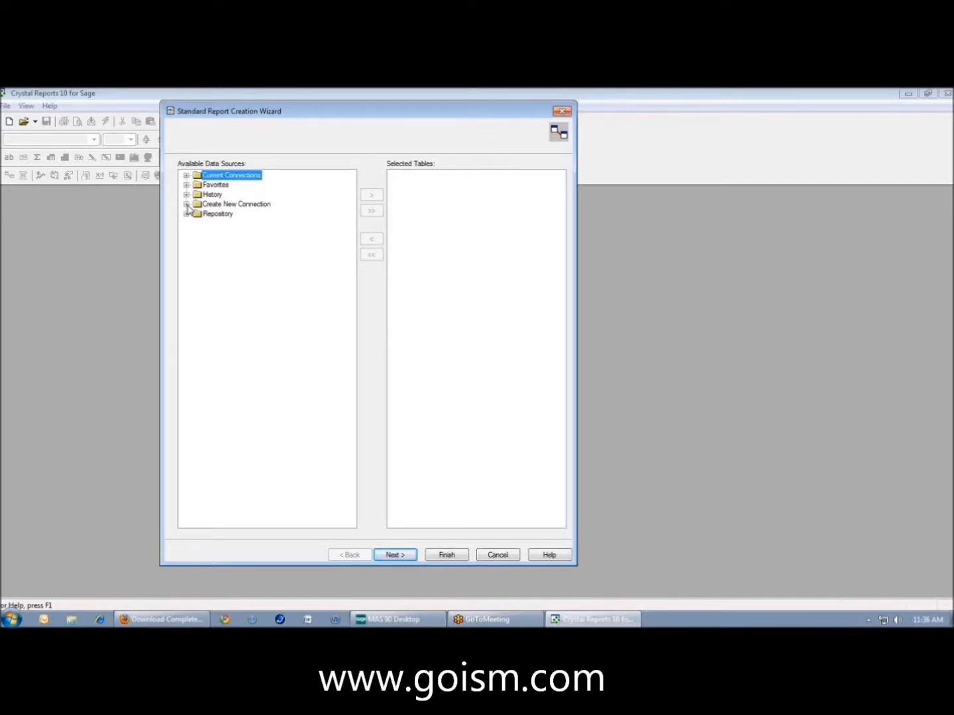
Expand Create New Connection > ODBC (RDO) and select the SOTAMAS90 data source.
{"action": "left_click", "coordinate": [187, 206]}
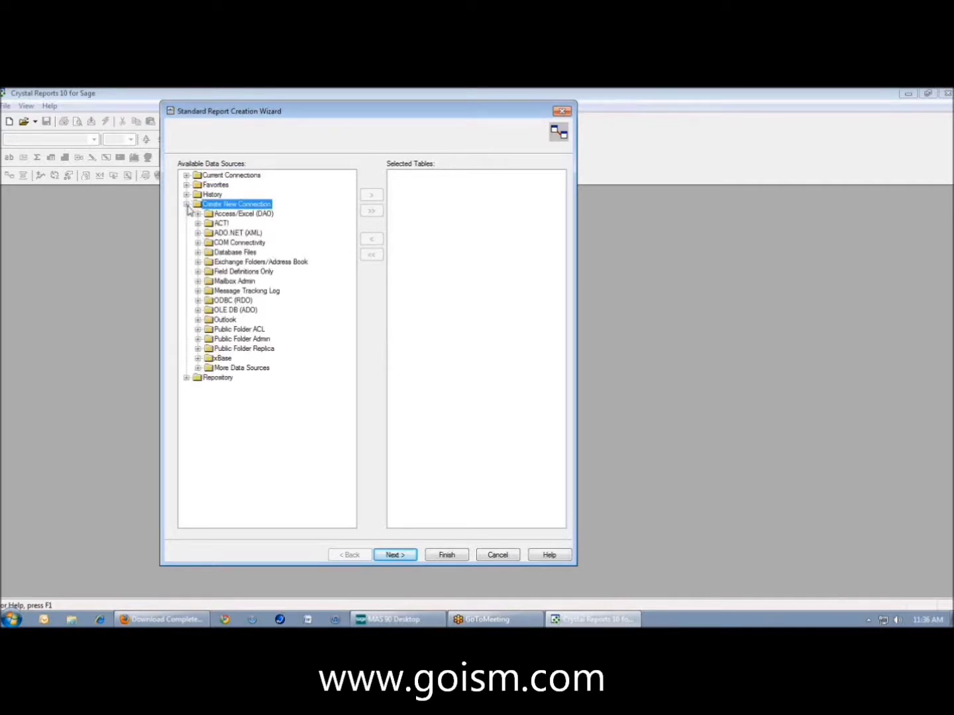
{"action": "left_click", "coordinate": [198, 301]}
{"action": "left_click", "coordinate": [366, 304]}
Finish the ODBC connection, sign on, and add the AR_Customer table to Selected Tables.
{"action": "left_click", "coordinate": [366, 462]}
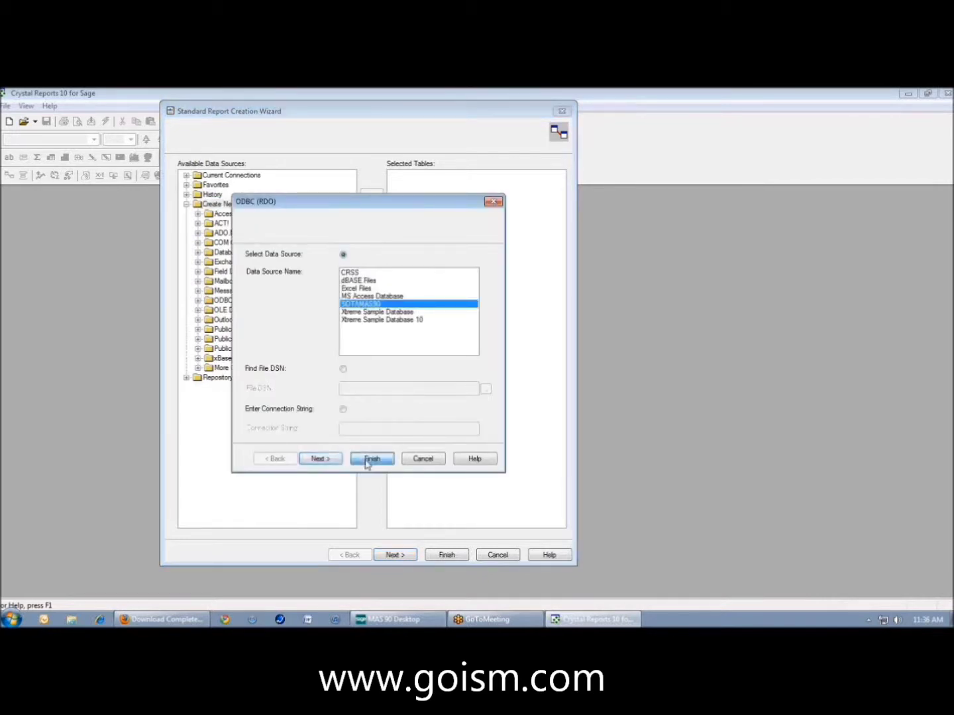
{"action": "left_click", "coordinate": [483, 355]}
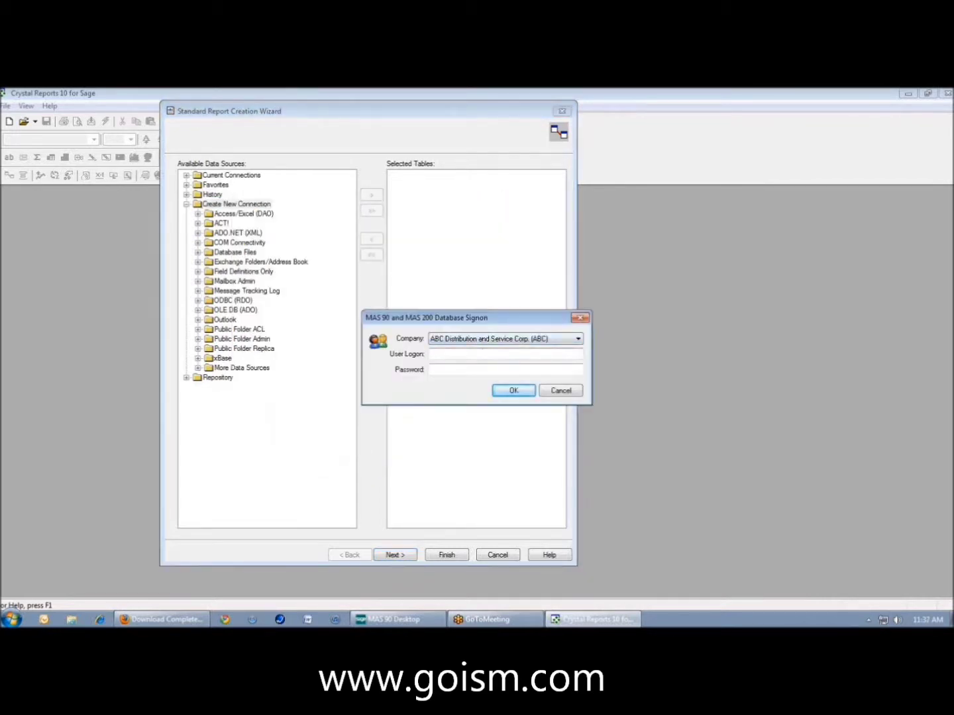
{"action": "key", "text": "Return"}
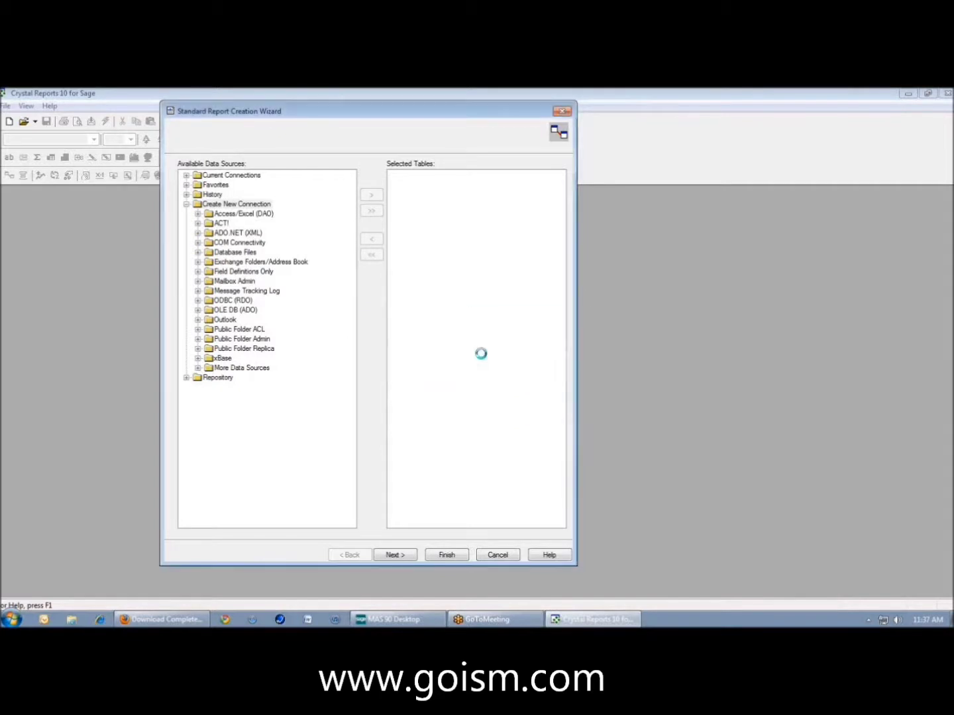
{"action": "left_click", "coordinate": [250, 401]}
{"action": "scroll", "coordinate": [249, 405], "scroll_direction": "down", "scroll_amount": 10}
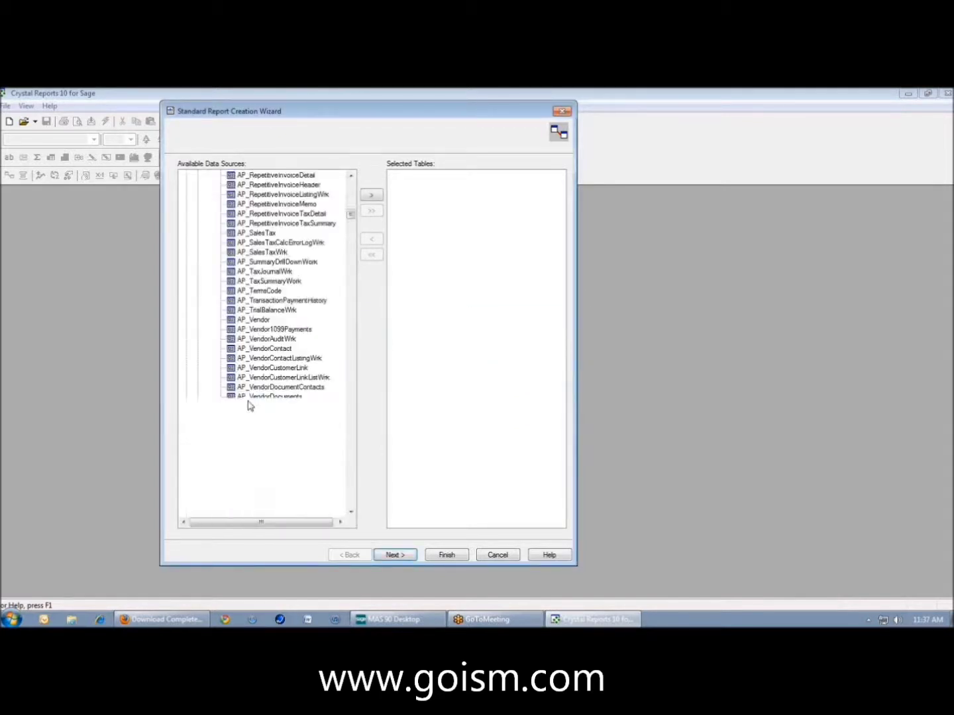
{"action": "left_click", "coordinate": [370, 195]}
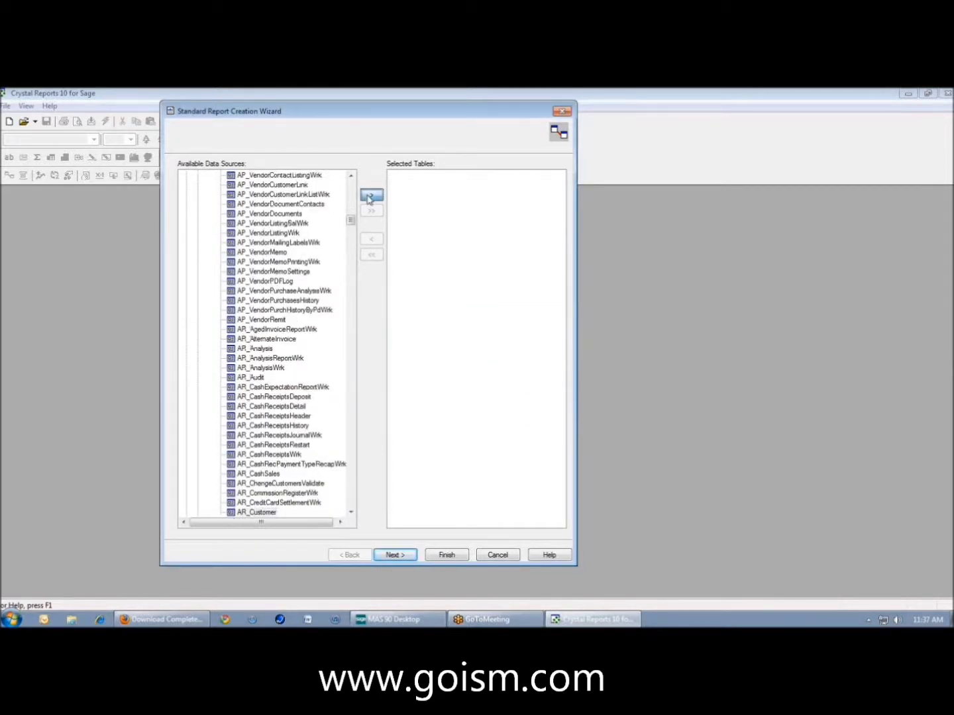
Display ARDivisionNo, CustomerNo, CustomerName, City, State, ZipCode and TelephoneNo, then finish the wizard.
{"action": "left_click", "coordinate": [395, 555]}
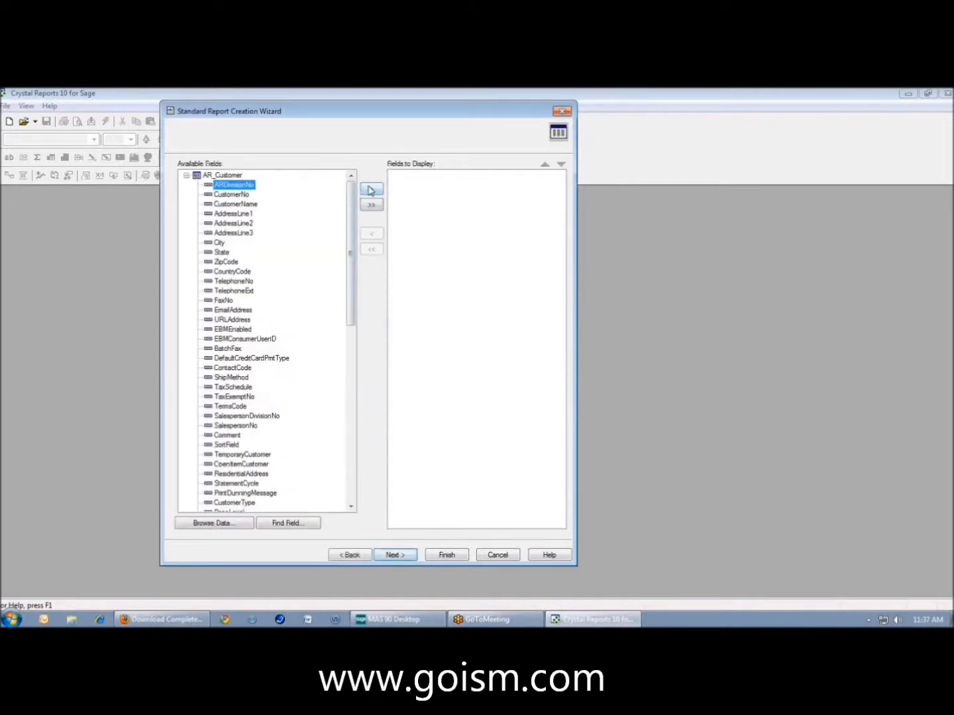
{"action": "left_click", "coordinate": [371, 190]}
{"action": "left_click", "coordinate": [371, 190]}
{"action": "left_click", "coordinate": [371, 190]}
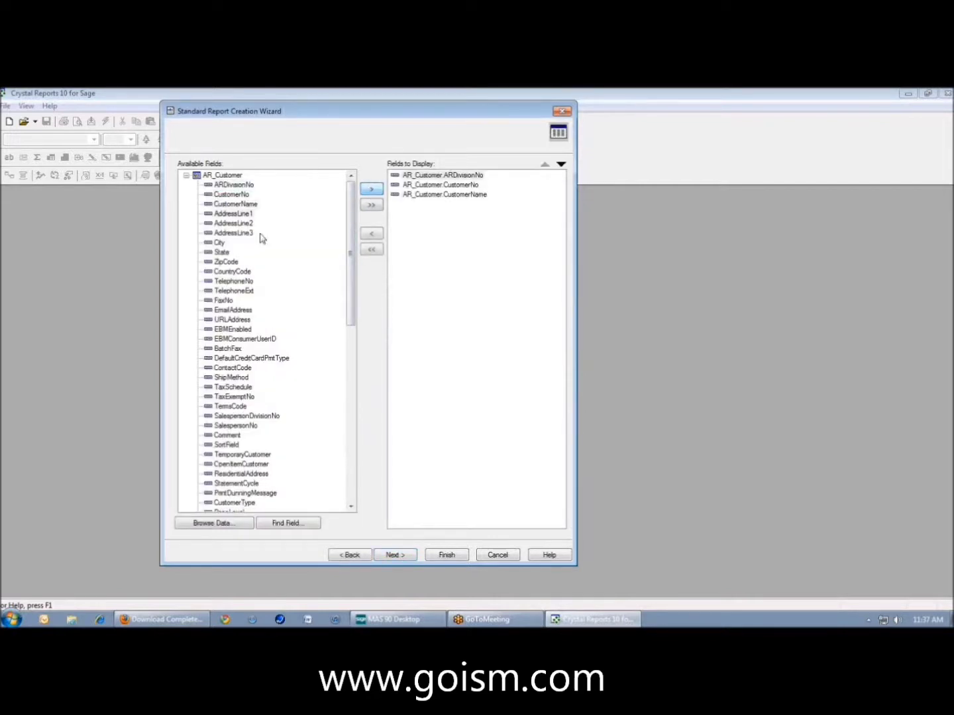
{"action": "left_click", "coordinate": [218, 242]}
{"action": "left_click", "coordinate": [371, 190]}
{"action": "left_click", "coordinate": [371, 191]}
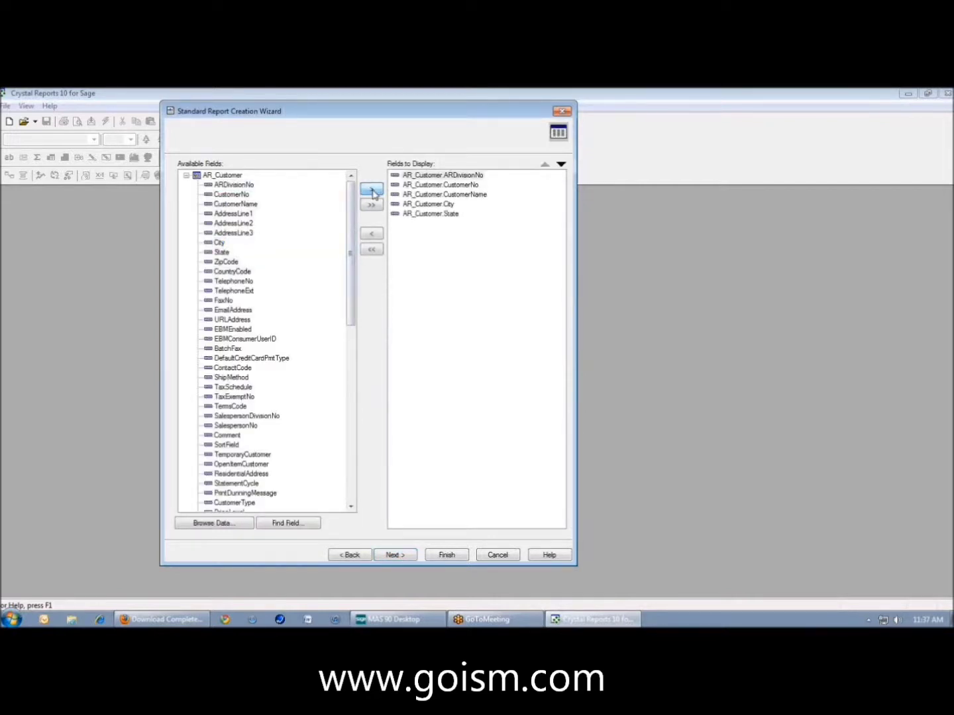
{"action": "left_click", "coordinate": [371, 190]}
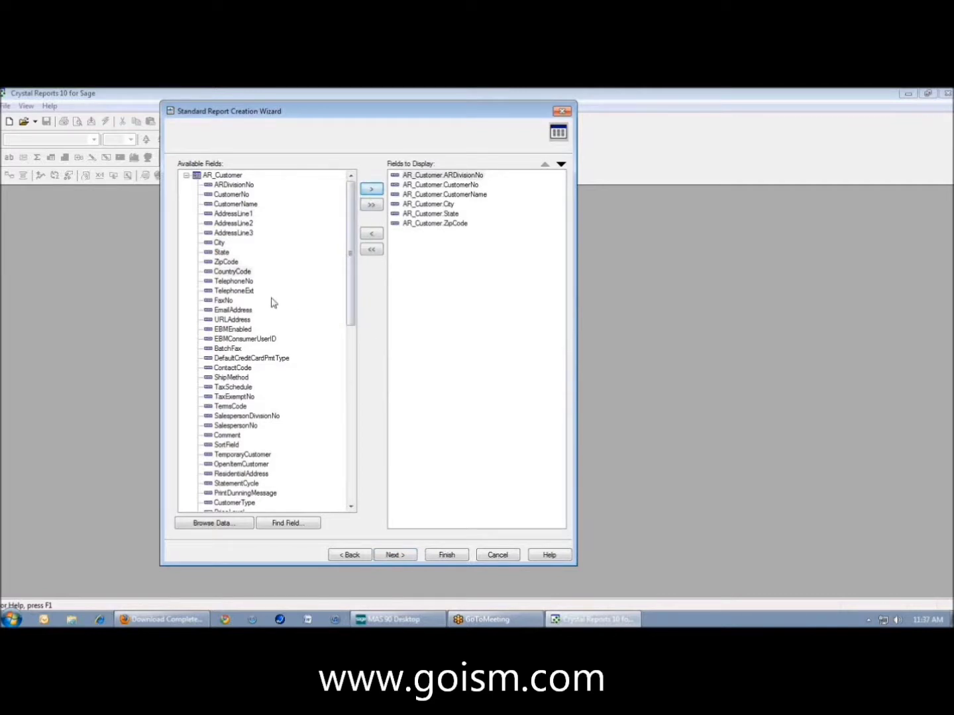
{"action": "left_click", "coordinate": [246, 294]}
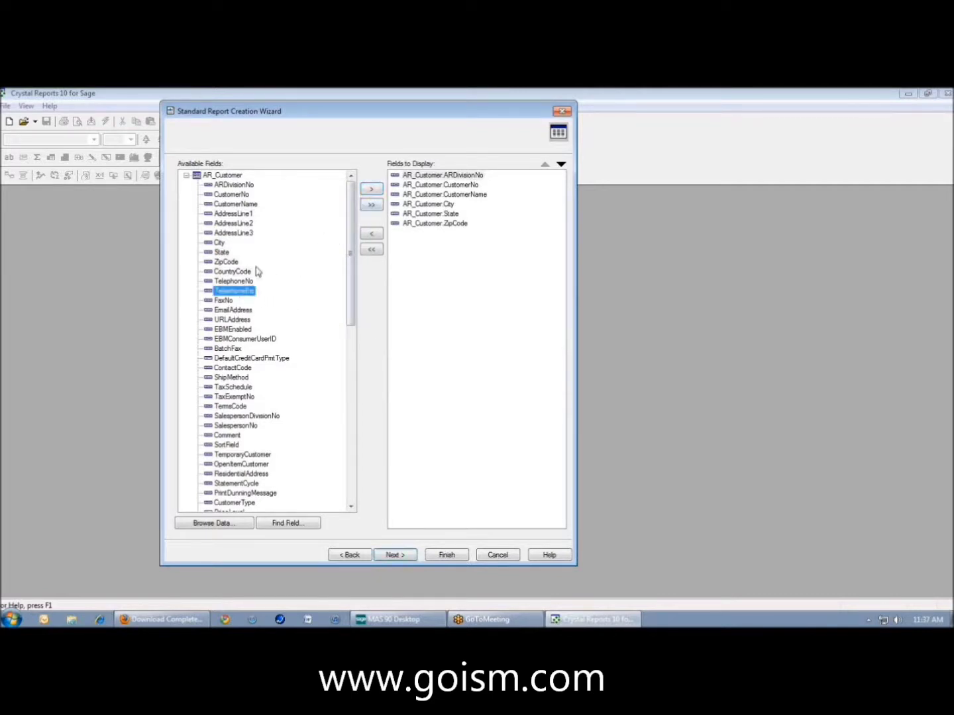
{"action": "left_click", "coordinate": [242, 281]}
{"action": "left_click", "coordinate": [371, 190]}
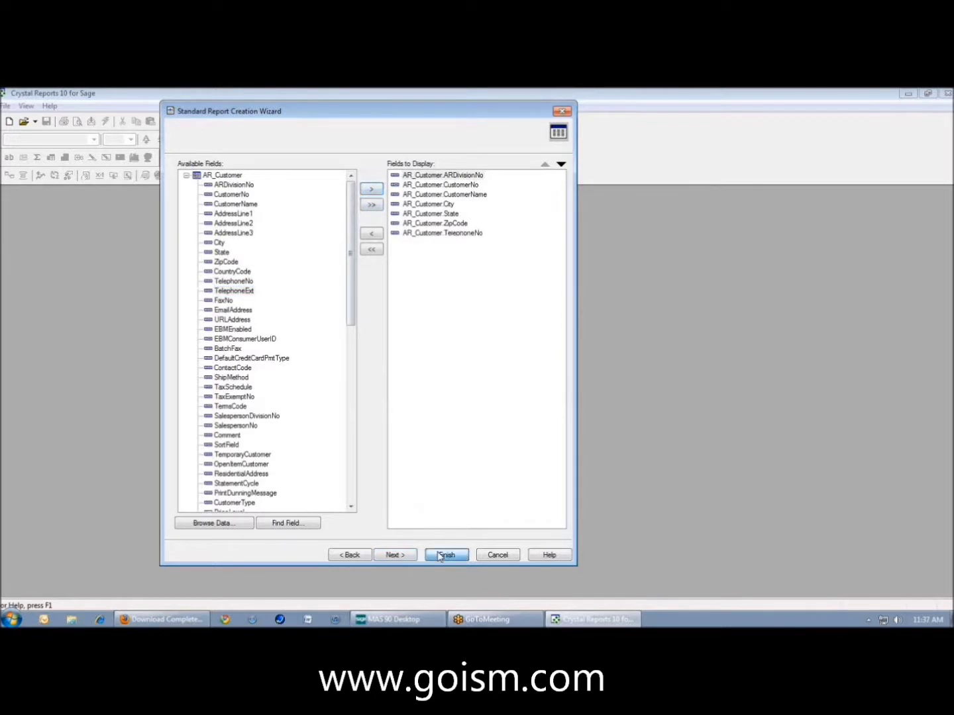
{"action": "left_click", "coordinate": [442, 555]}
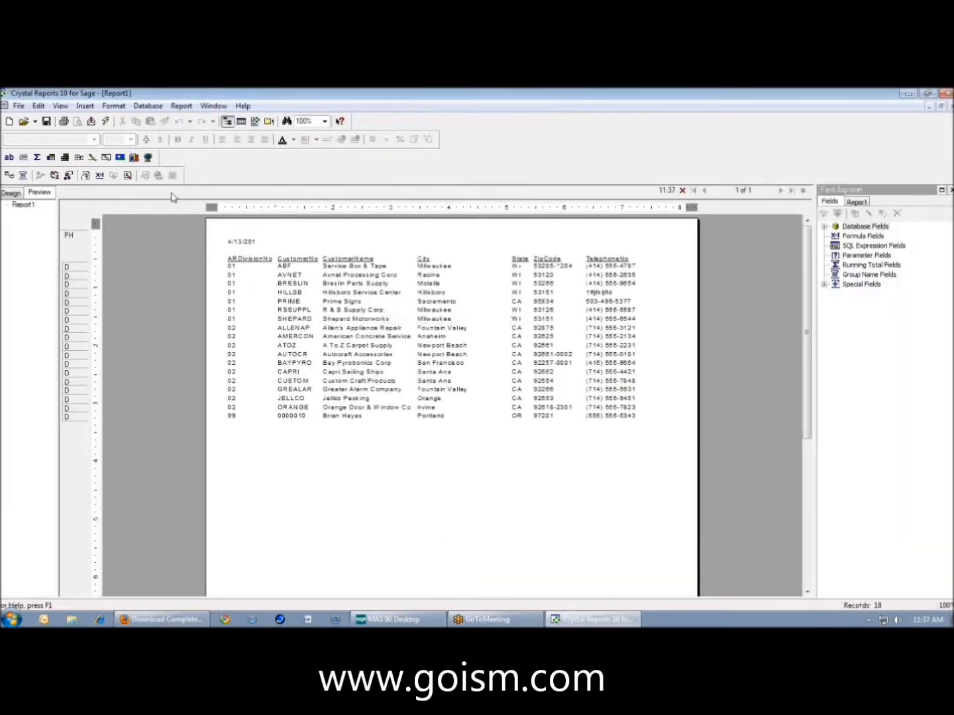
Switch Report1 to the Design view and bring up the Options dialog from the File menu.
{"action": "left_click", "coordinate": [15, 196]}
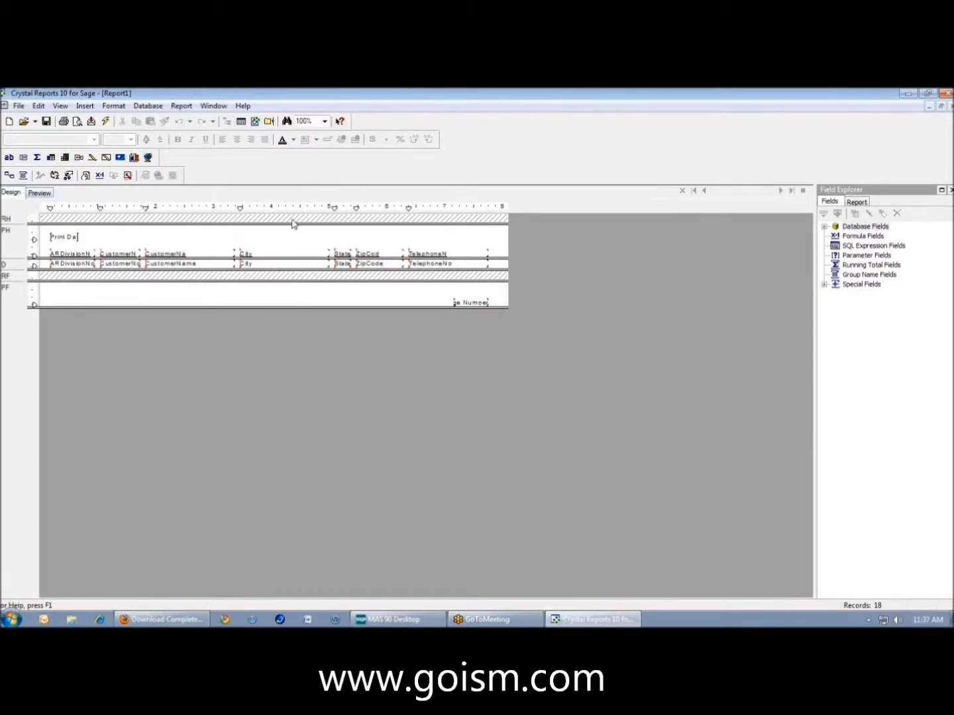
{"action": "left_click", "coordinate": [20, 107]}
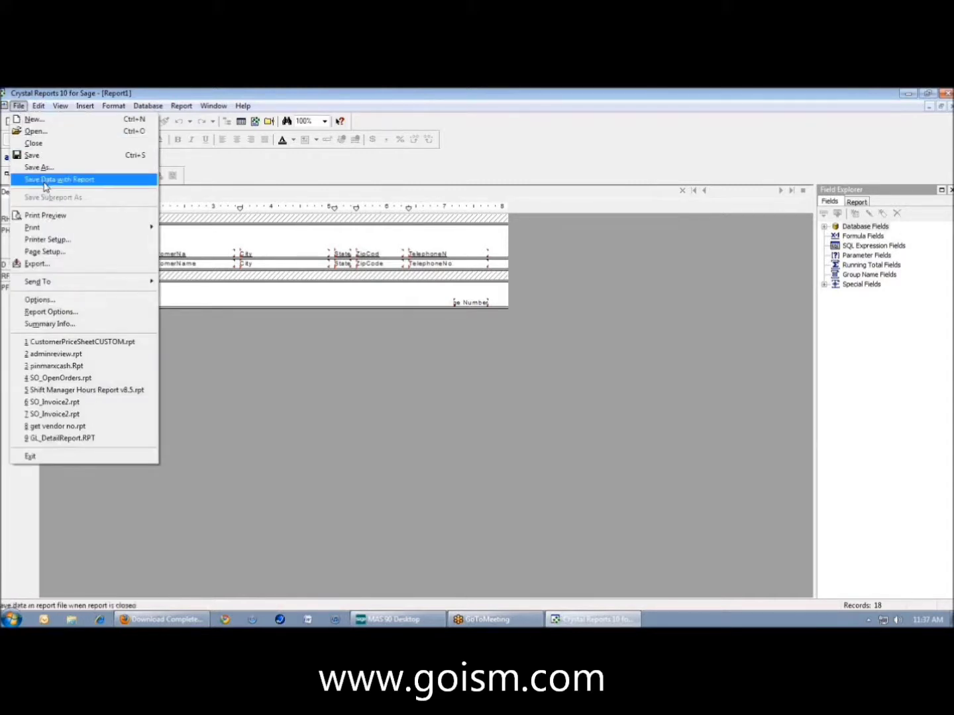
{"action": "left_click", "coordinate": [225, 202]}
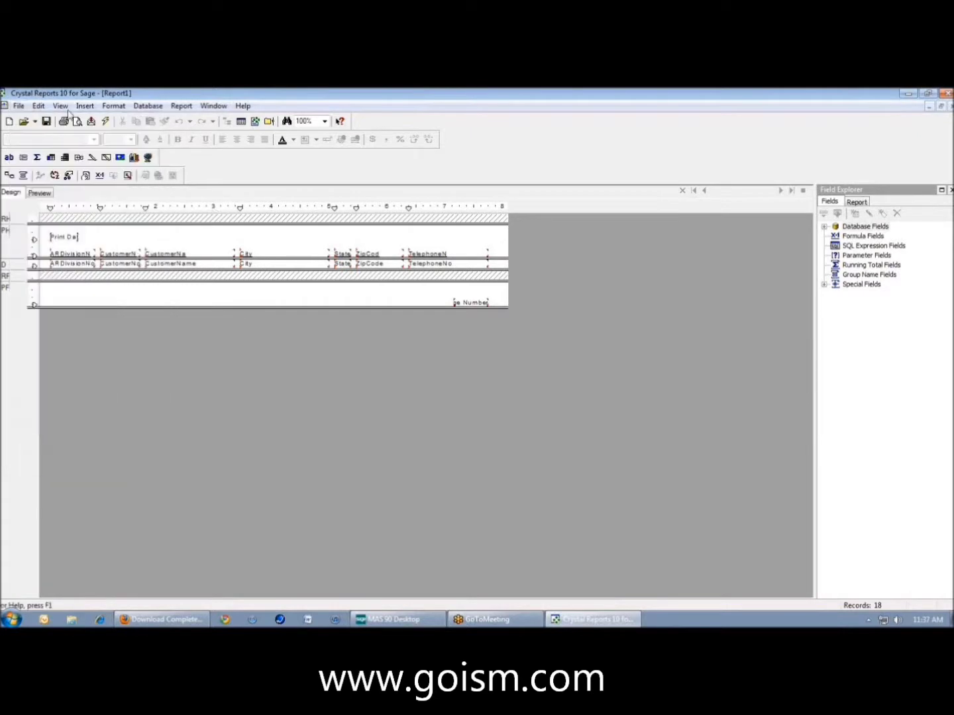
{"action": "left_click", "coordinate": [18, 106]}
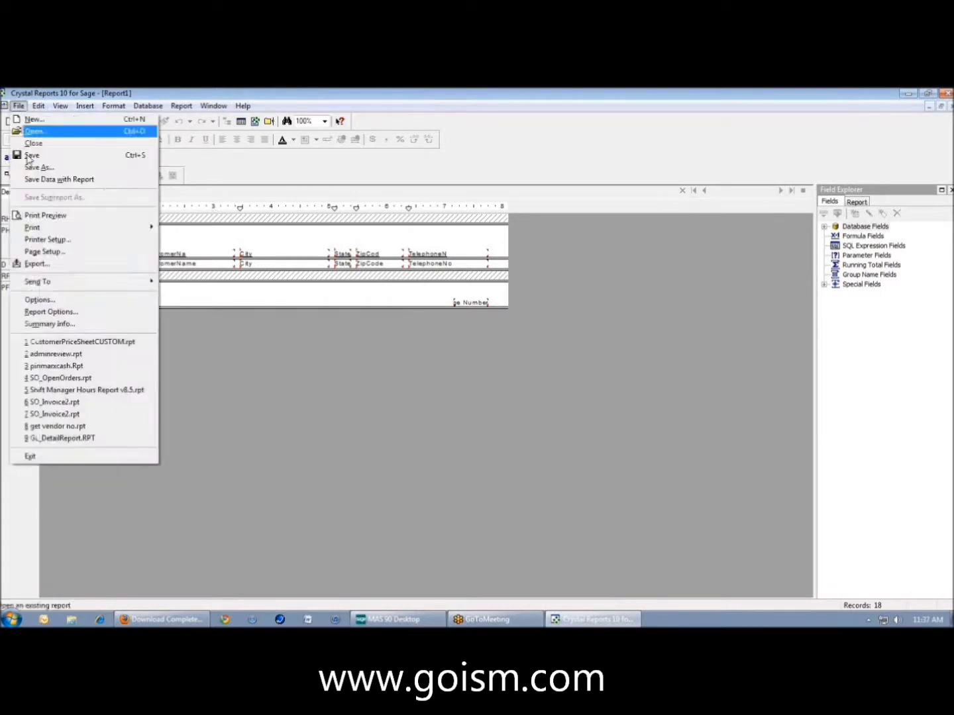
{"action": "left_click", "coordinate": [41, 300]}
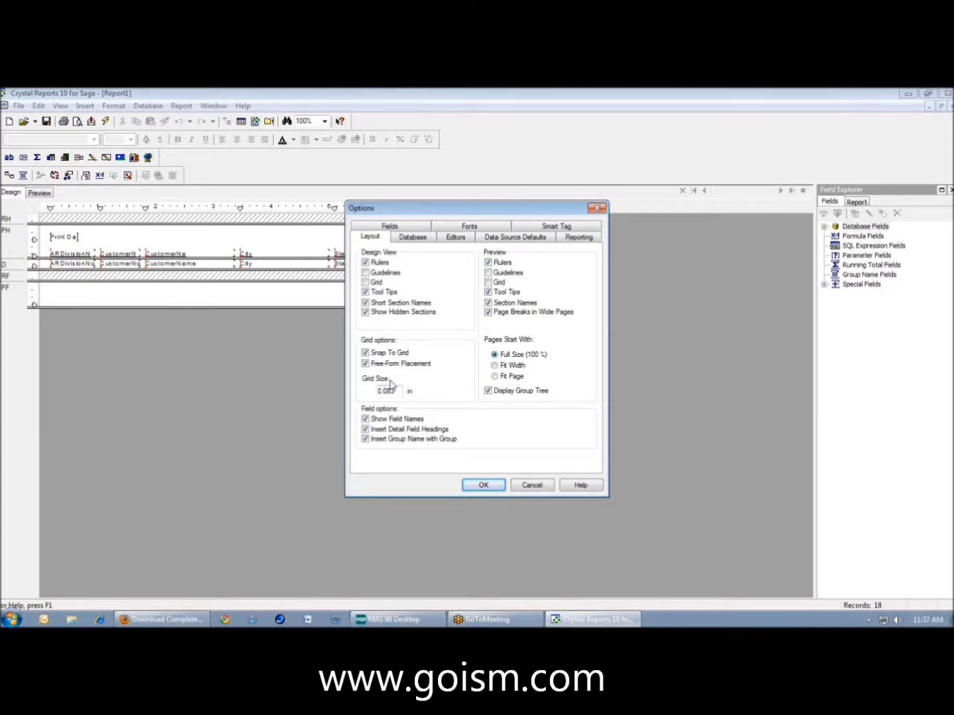
Turn on the Design View grid at 0.083 in and close Options.
{"action": "left_click_drag", "start_coordinate": [395, 391], "coordinate": [379, 390]}
{"action": "left_click", "coordinate": [397, 391]}
{"action": "left_click", "coordinate": [366, 283]}
{"action": "left_click", "coordinate": [483, 485]}
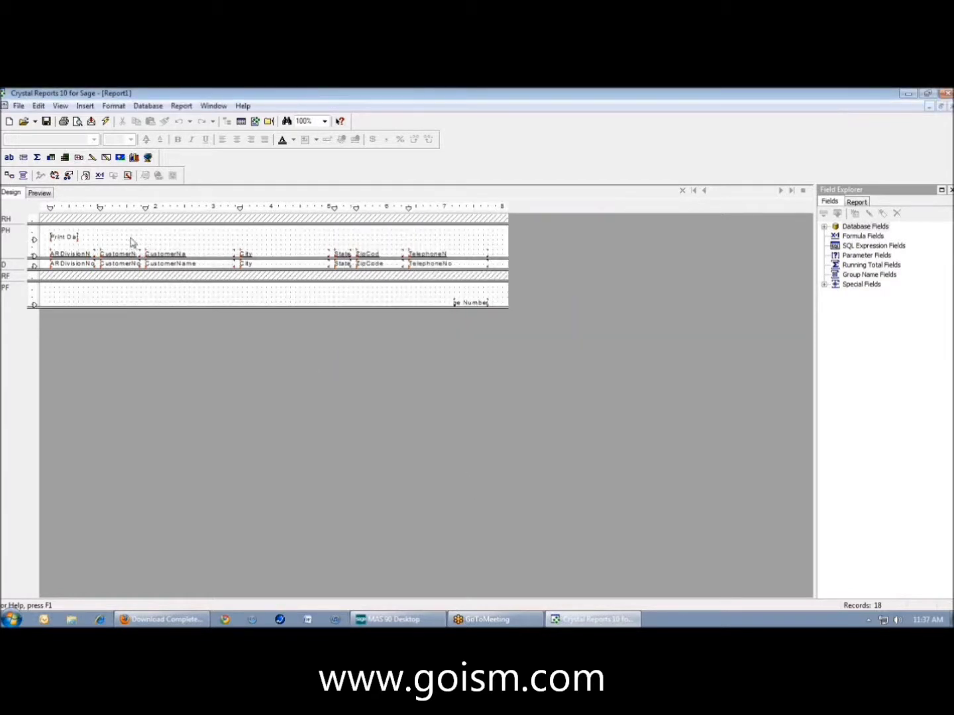
Move the City column heading up and right in the page header with arrow-key nudges.
{"action": "left_click", "coordinate": [245, 255]}
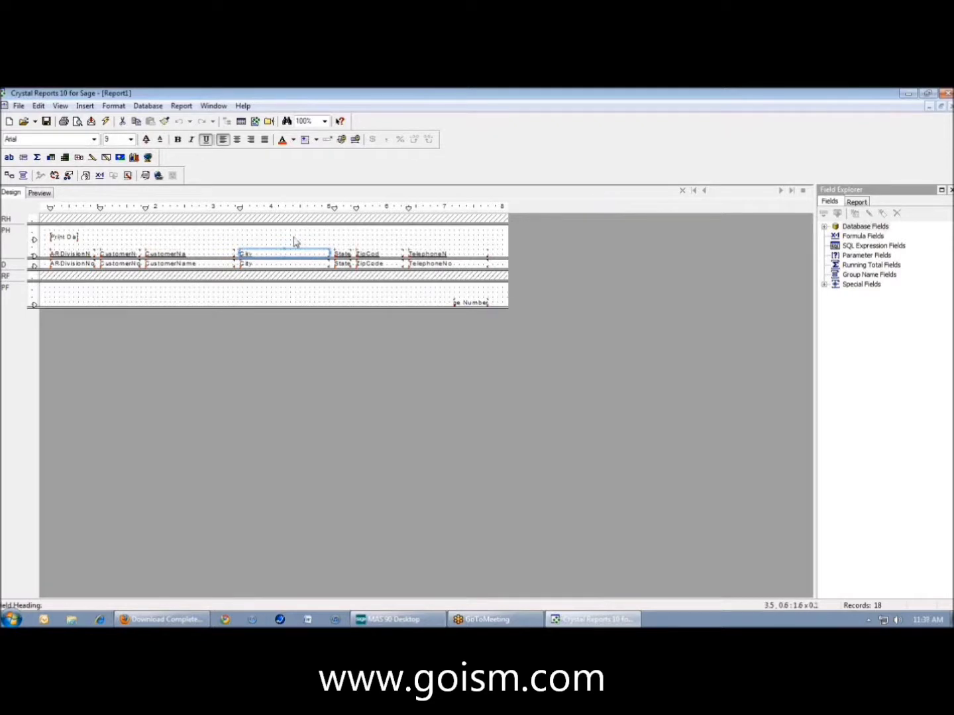
{"action": "left_click_drag", "start_coordinate": [295, 243], "coordinate": [295, 242]}
{"action": "key", "text": "Up"}
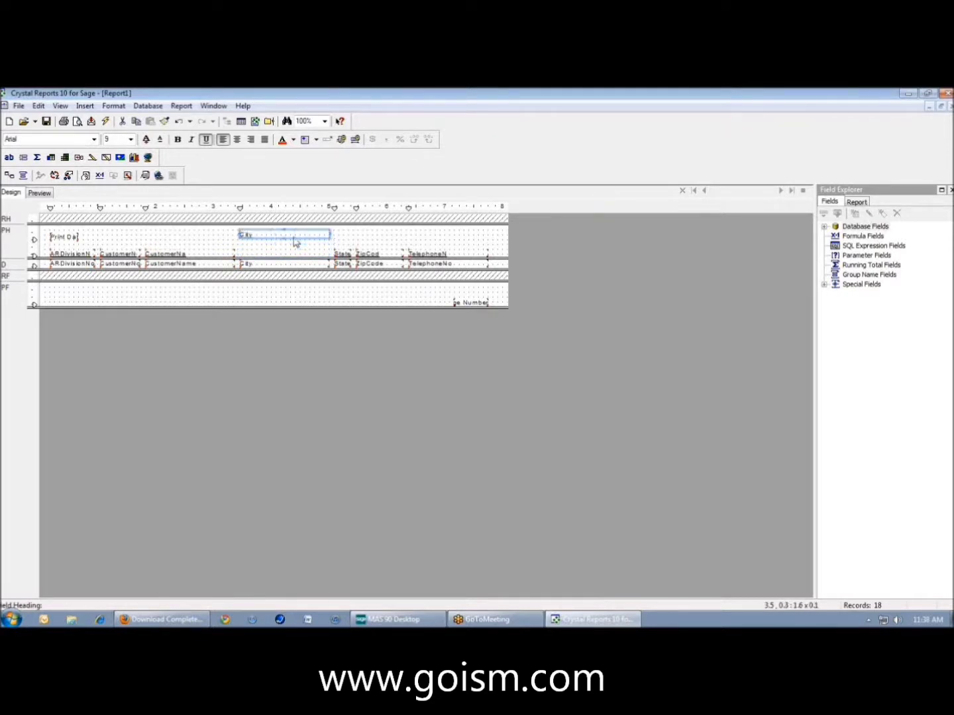
{"action": "key", "text": "Right"}
{"action": "key", "text": "Right"}
{"action": "key", "text": "Right"}
{"action": "key", "text": "Right"}
{"action": "key", "text": "Left"}
{"action": "key", "text": "Left"}
{"action": "key", "text": "Left"}
{"action": "key", "text": "Left"}
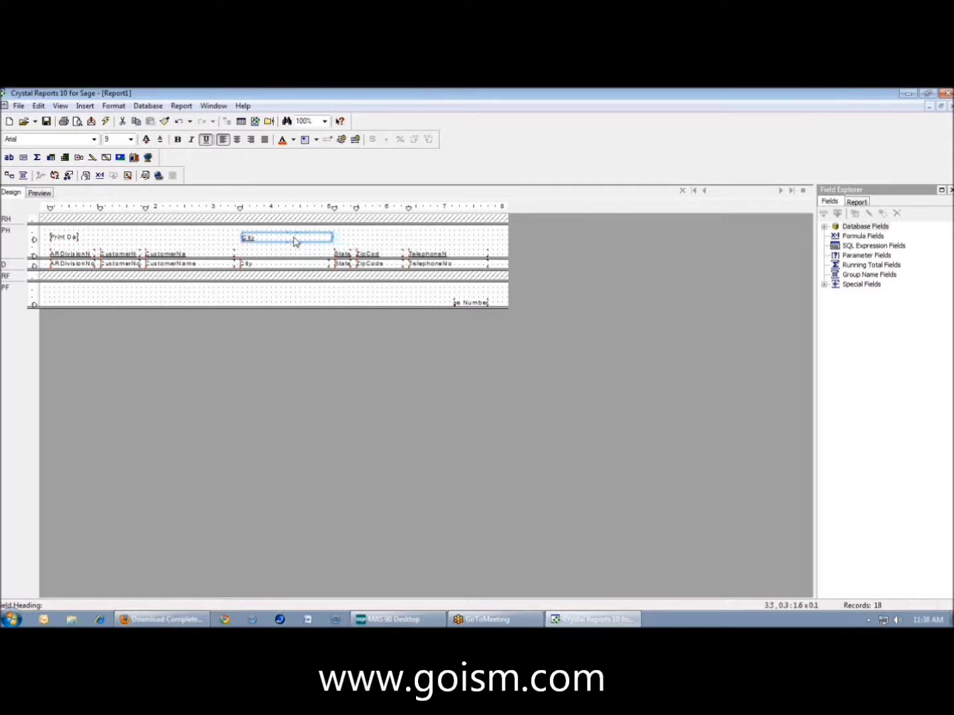
{"action": "key", "text": "Left"}
{"action": "key", "text": "Down"}
{"action": "key", "text": "Down"}
{"action": "key", "text": "Down"}
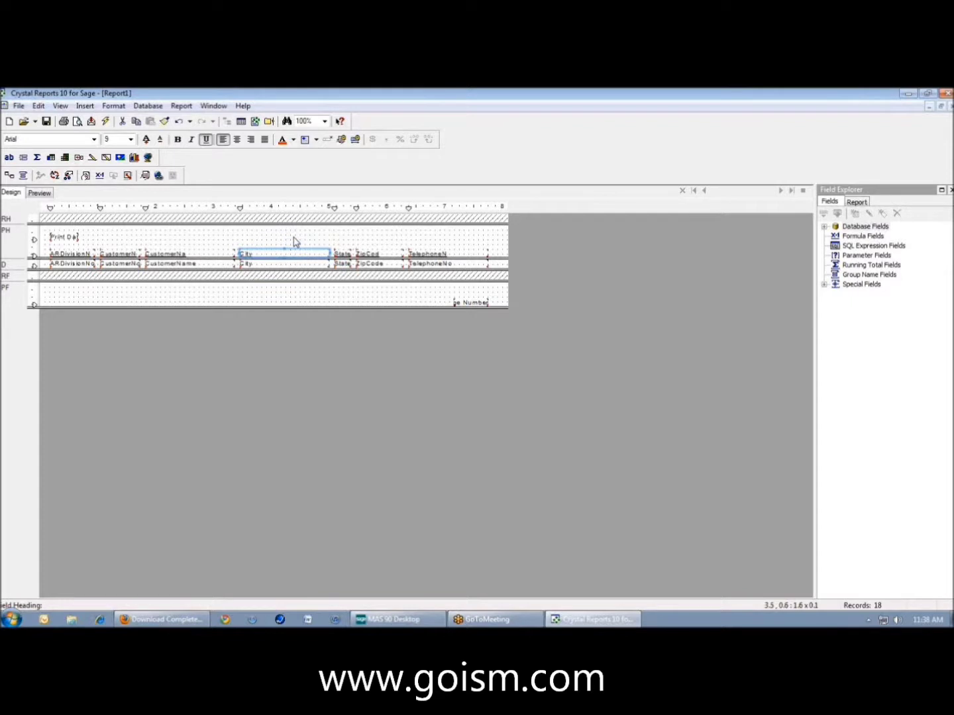
{"action": "key", "text": "Up"}
{"action": "key", "text": "Up"}
{"action": "key", "text": "Right"}
{"action": "key", "text": "Right"}
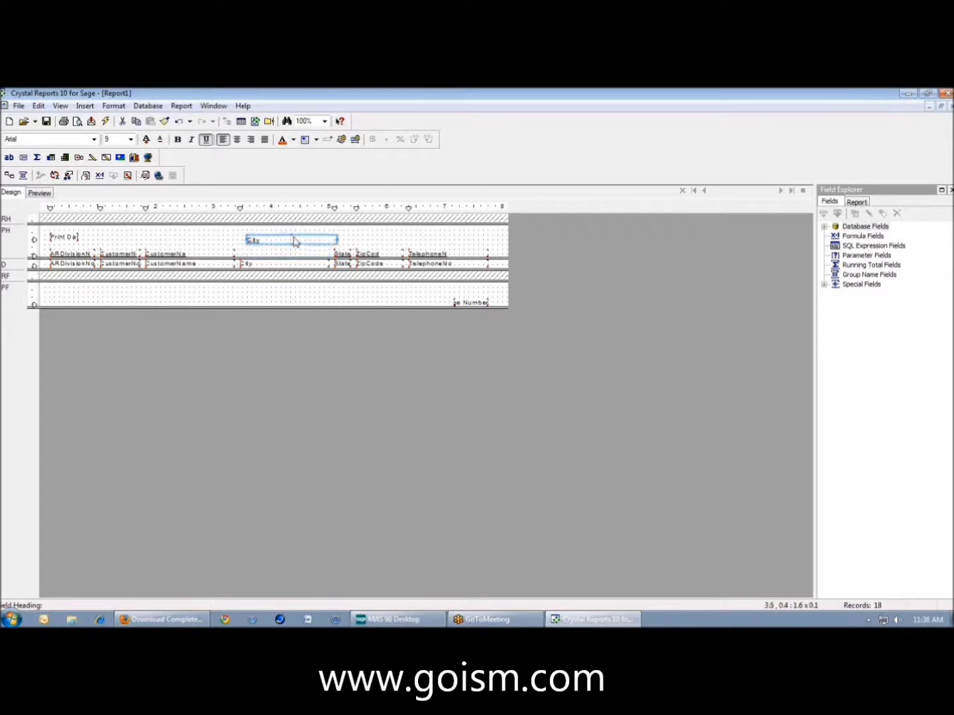
{"action": "key", "text": "Right"}
{"action": "key", "text": "Right"}
{"action": "key", "text": "Right"}
{"action": "key", "text": "Right"}
{"action": "key", "text": "Right"}
{"action": "key", "text": "Right"}
{"action": "key", "text": "Right"}
{"action": "key", "text": "Right"}
{"action": "key", "text": "Right"}
{"action": "key", "text": "Left"}
{"action": "key", "text": "Left"}
{"action": "key", "text": "Left"}
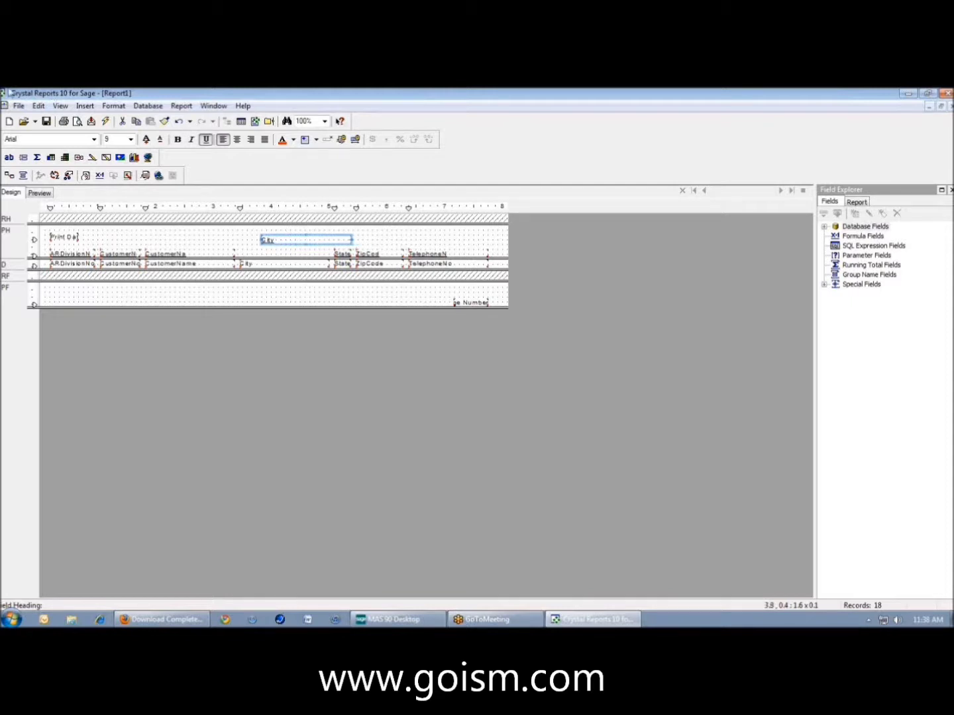
{"action": "left_click", "coordinate": [18, 106]}
Change the grid size to 10 and nudge the City heading slightly right.
{"action": "left_click", "coordinate": [44, 302]}
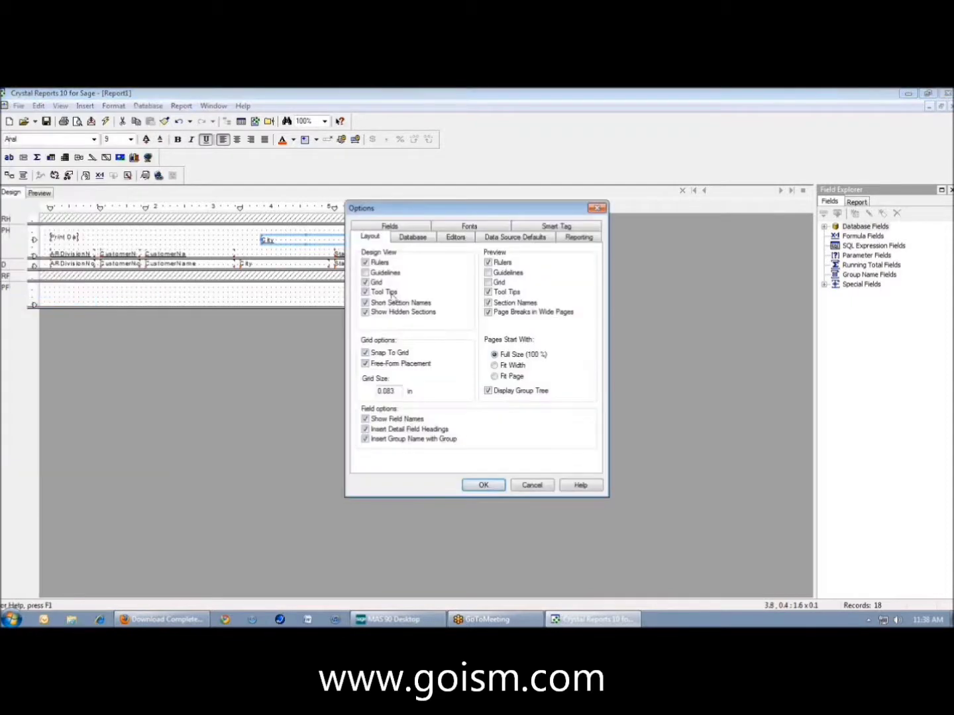
{"action": "left_click", "coordinate": [390, 390]}
{"action": "type", "text": "10"}
{"action": "left_click", "coordinate": [483, 486]}
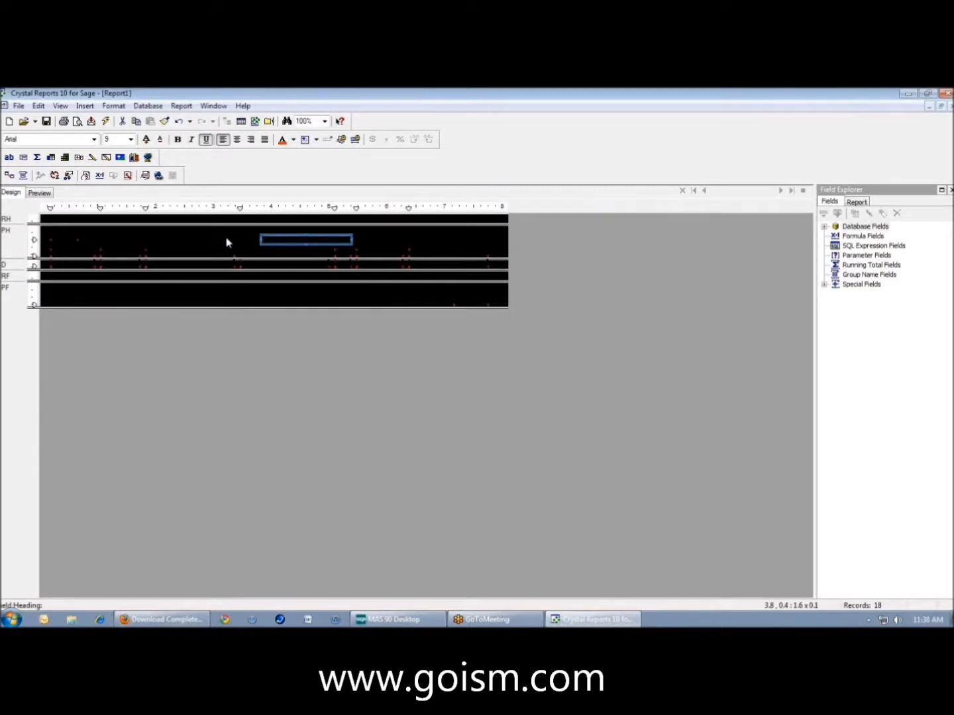
{"action": "key", "text": "Right"}
{"action": "key", "text": "Right"}
{"action": "key", "text": "Right"}
{"action": "key", "text": "Right"}
{"action": "key", "text": "Right"}
Toggle the Grid option under Design View in Options and apply it.
{"action": "left_click", "coordinate": [19, 106]}
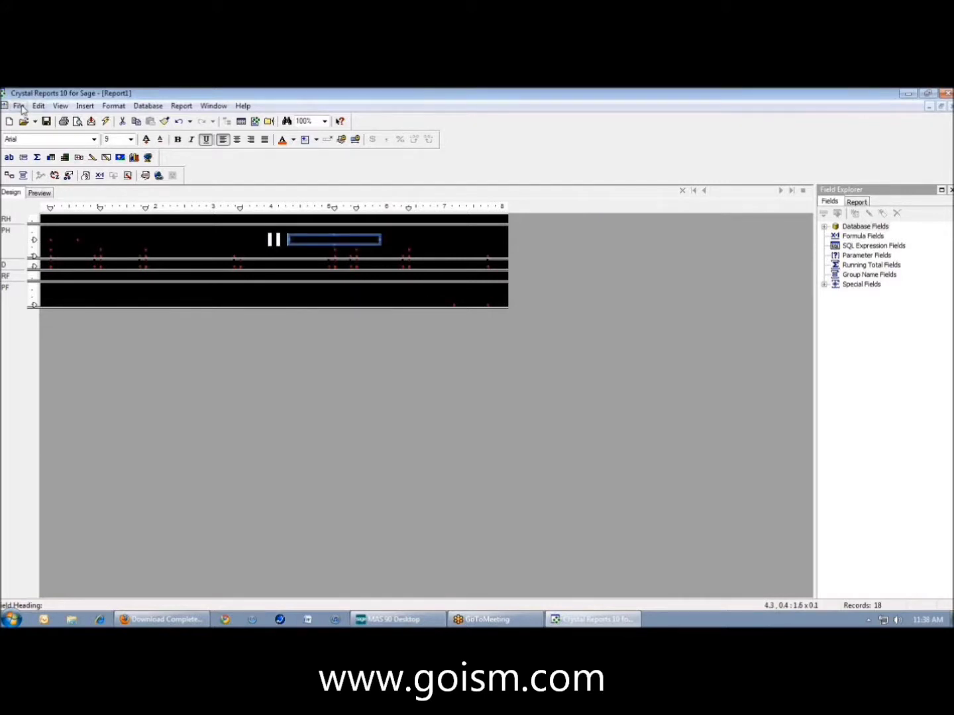
{"action": "left_click", "coordinate": [40, 301]}
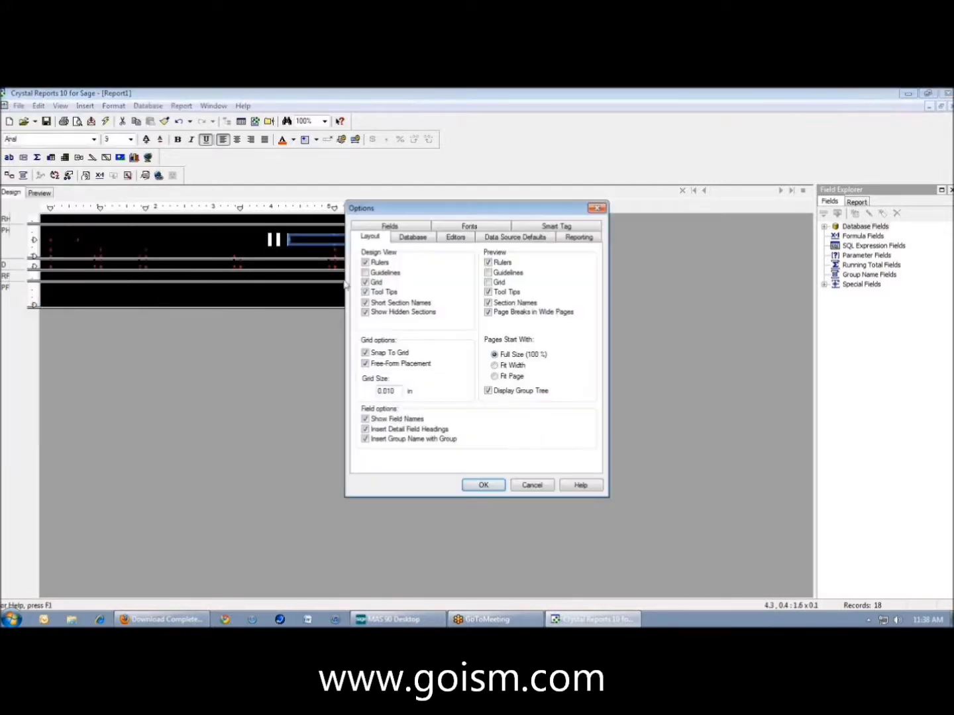
{"action": "left_click", "coordinate": [373, 285]}
{"action": "left_click", "coordinate": [482, 490]}
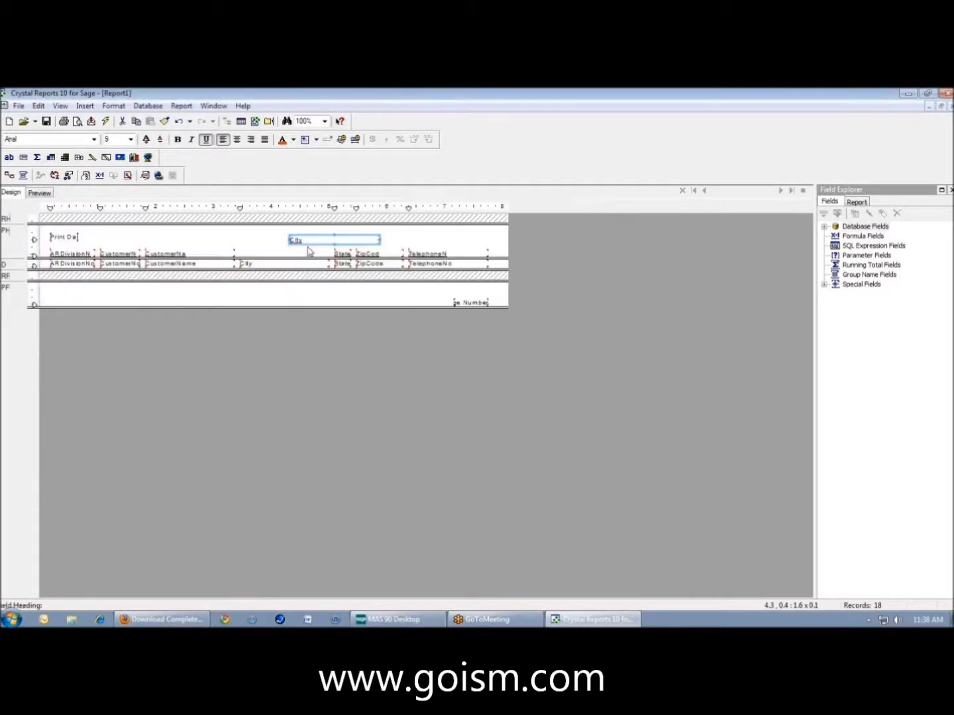
Nudge the City heading left and drag it directly above the City detail field.
{"action": "key", "text": "Left"}
{"action": "key", "text": "Left"}
{"action": "key", "text": "Left"}
{"action": "key", "text": "Left"}
{"action": "key", "text": "Left"}
{"action": "key", "text": "Left"}
{"action": "key", "text": "Left"}
{"action": "key", "text": "Left"}
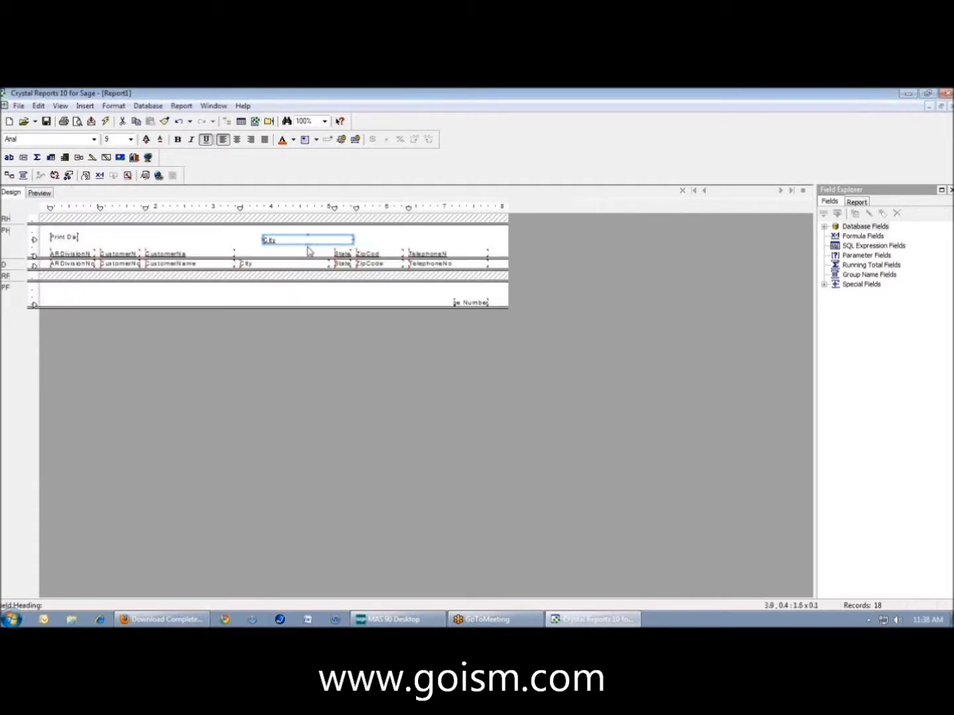
{"action": "key", "text": "Left"}
{"action": "key", "text": "Left"}
{"action": "left_click_drag", "start_coordinate": [307, 241], "coordinate": [293, 255]}
{"action": "left_click", "coordinate": [19, 107]}
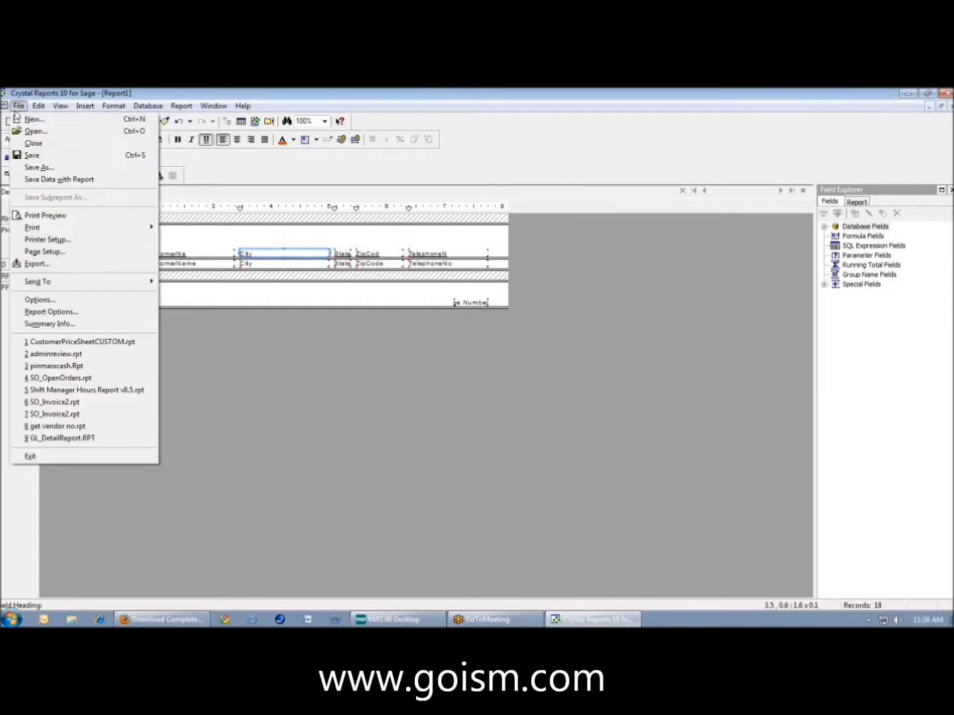
Check Design View Guidelines on the Layout tab and apply with OK.
{"action": "left_click", "coordinate": [45, 303]}
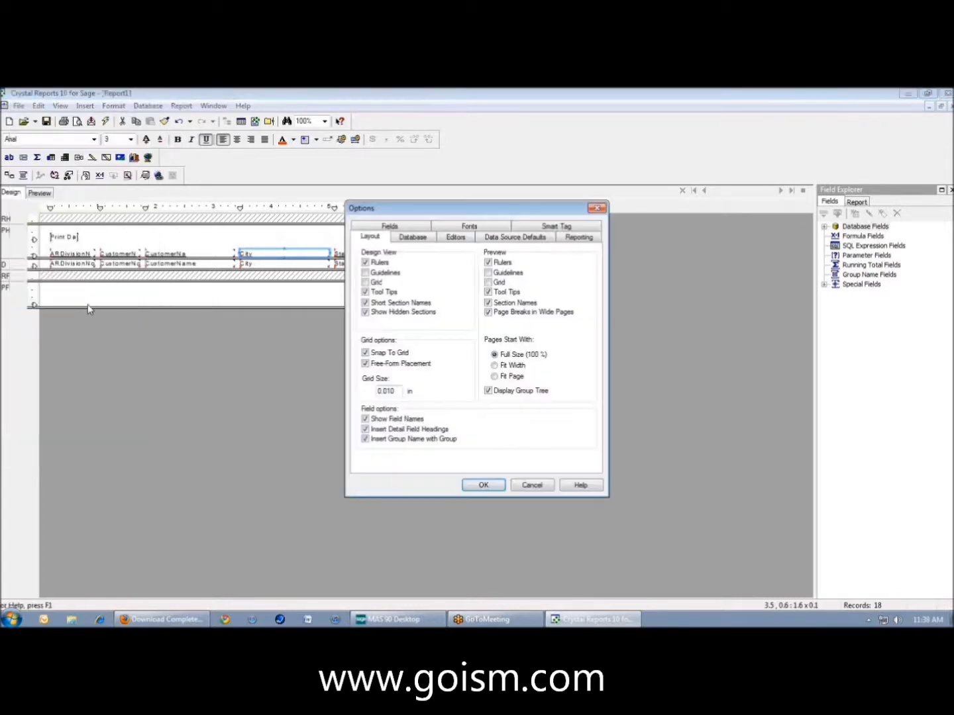
{"action": "left_click", "coordinate": [367, 276]}
{"action": "left_click", "coordinate": [490, 486]}
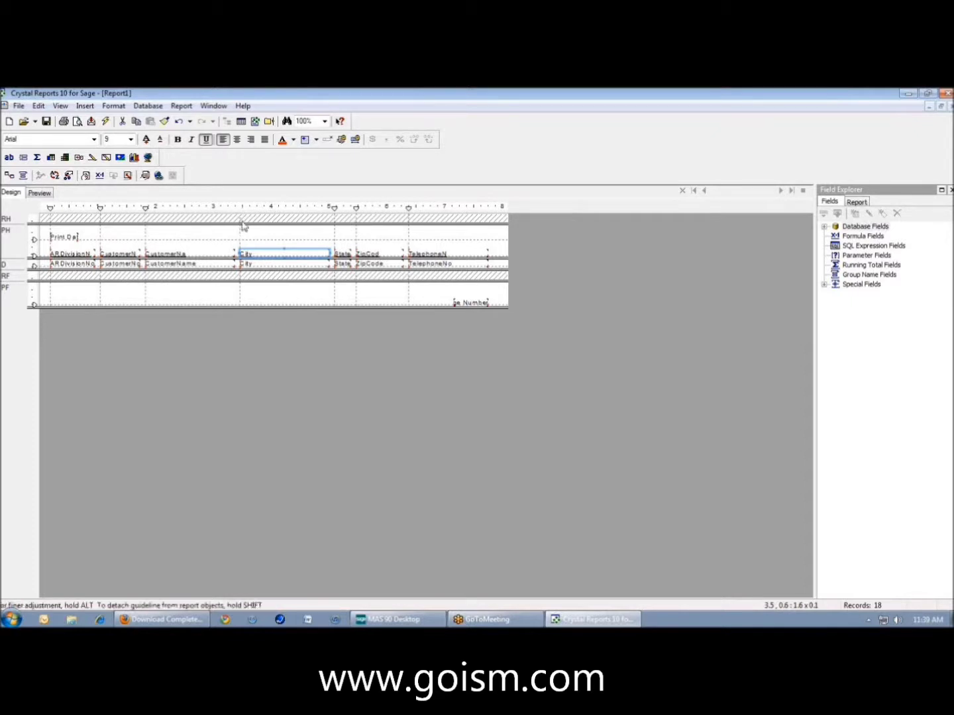
Drag the old vertical and horizontal guidelines off the rulers.
{"action": "left_click_drag", "start_coordinate": [100, 207], "coordinate": [102, 233]}
{"action": "left_click_drag", "start_coordinate": [50, 207], "coordinate": [50, 237]}
{"action": "mouse_move", "coordinate": [335, 207]}
{"action": "left_mouse_down"}
{"action": "mouse_move", "coordinate": [337, 233]}
{"action": "mouse_move", "coordinate": [390, 223]}
{"action": "left_mouse_up"}
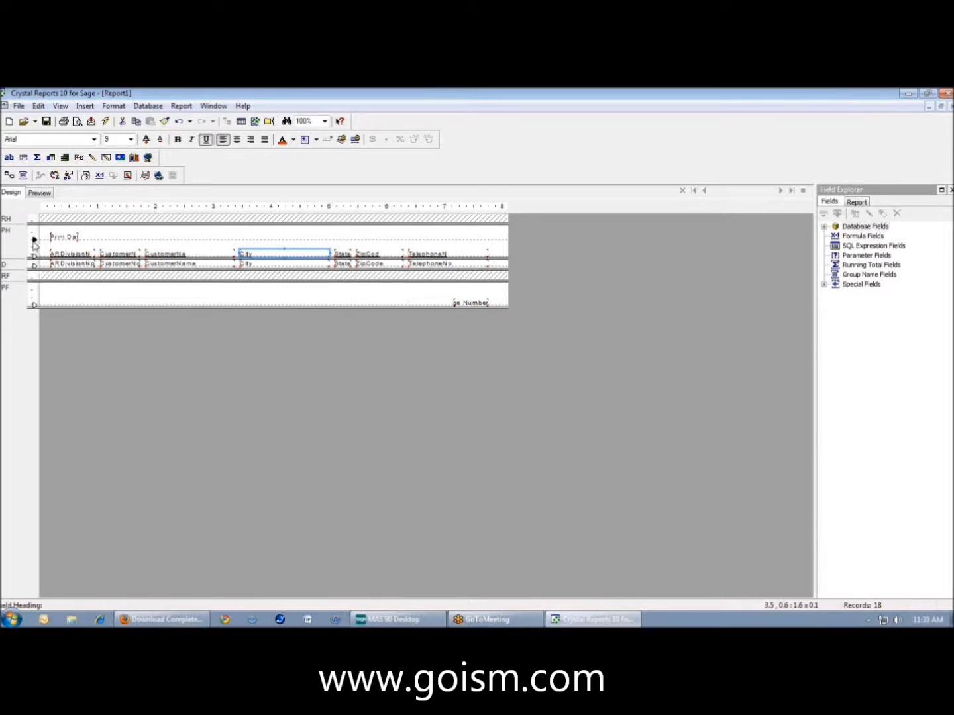
{"action": "left_click_drag", "start_coordinate": [34, 241], "coordinate": [132, 251]}
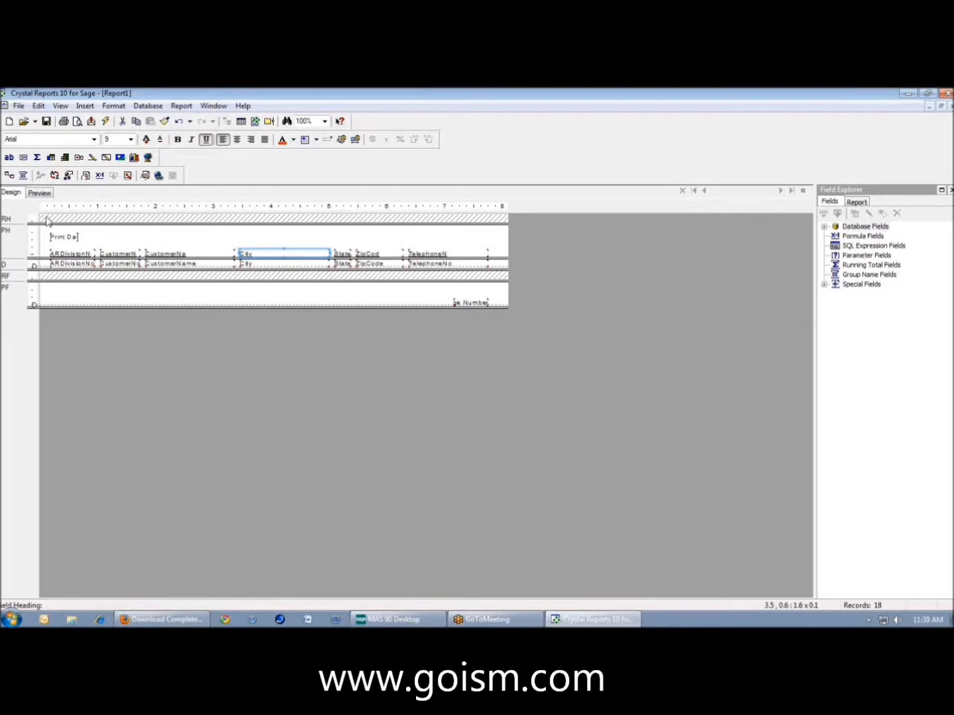
Add a guideline at the columns' left edge, snap the ARDivisionNo heading to it, and add one near 1 inch.
{"action": "left_click", "coordinate": [72, 253]}
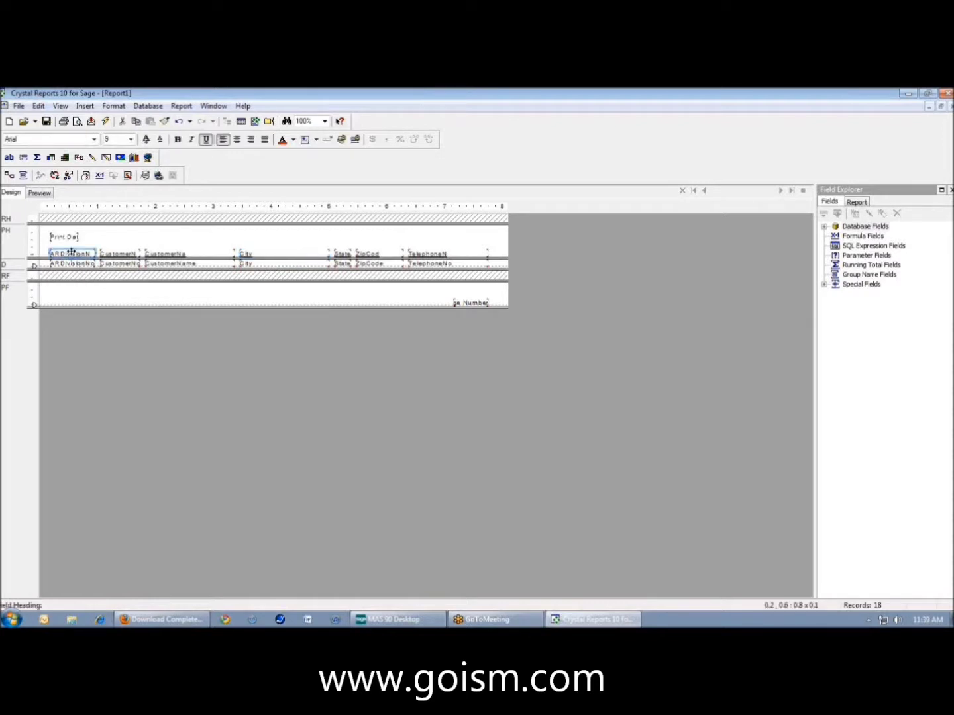
{"action": "left_click_drag", "start_coordinate": [75, 251], "coordinate": [68, 251]}
{"action": "left_click", "coordinate": [43, 209]}
{"action": "left_click_drag", "start_coordinate": [43, 211], "coordinate": [49, 209]}
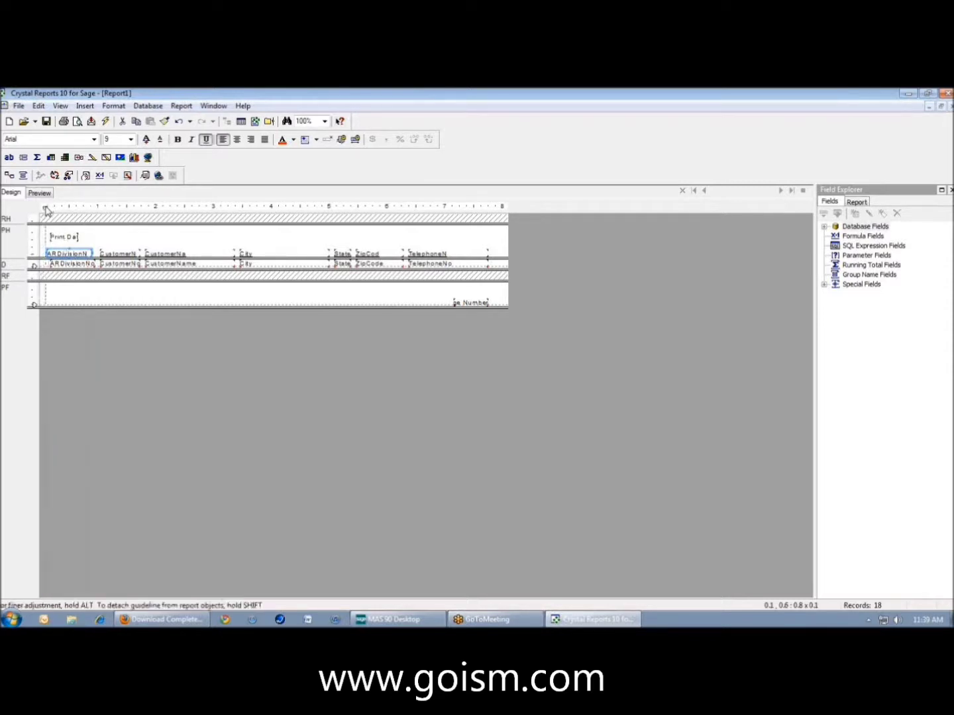
{"action": "left_click_drag", "start_coordinate": [65, 256], "coordinate": [64, 258]}
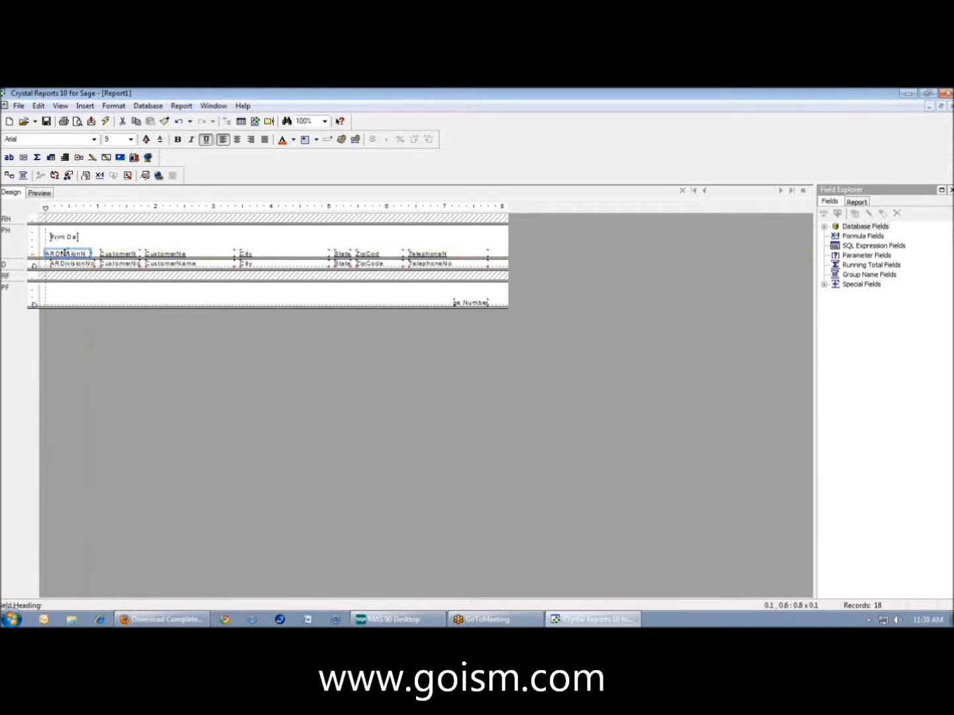
{"action": "left_click", "coordinate": [96, 210]}
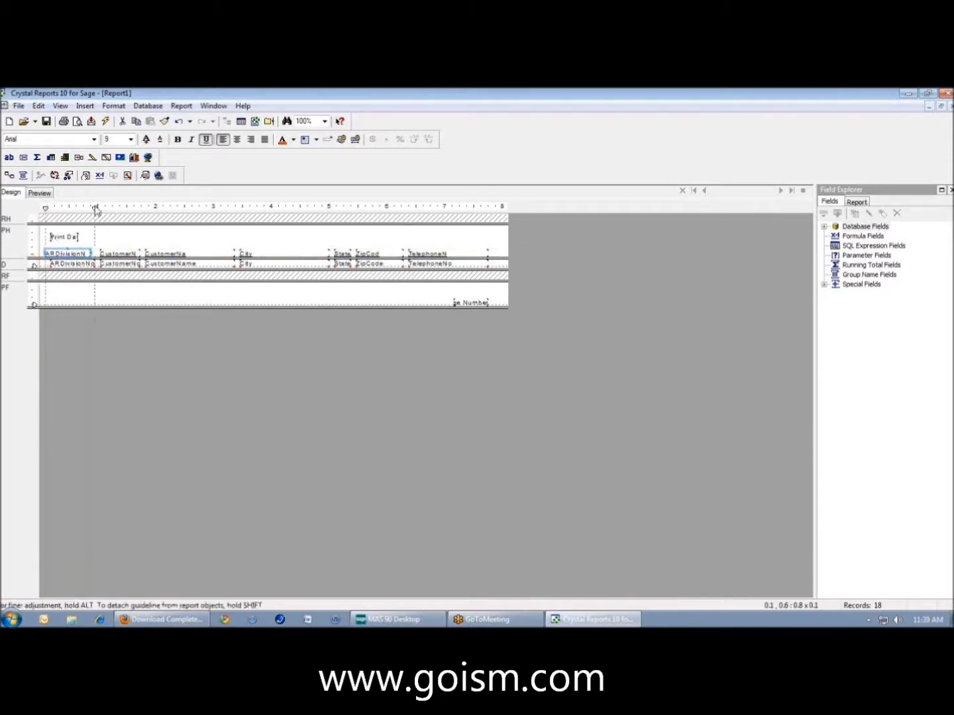
{"action": "left_click", "coordinate": [93, 256]}
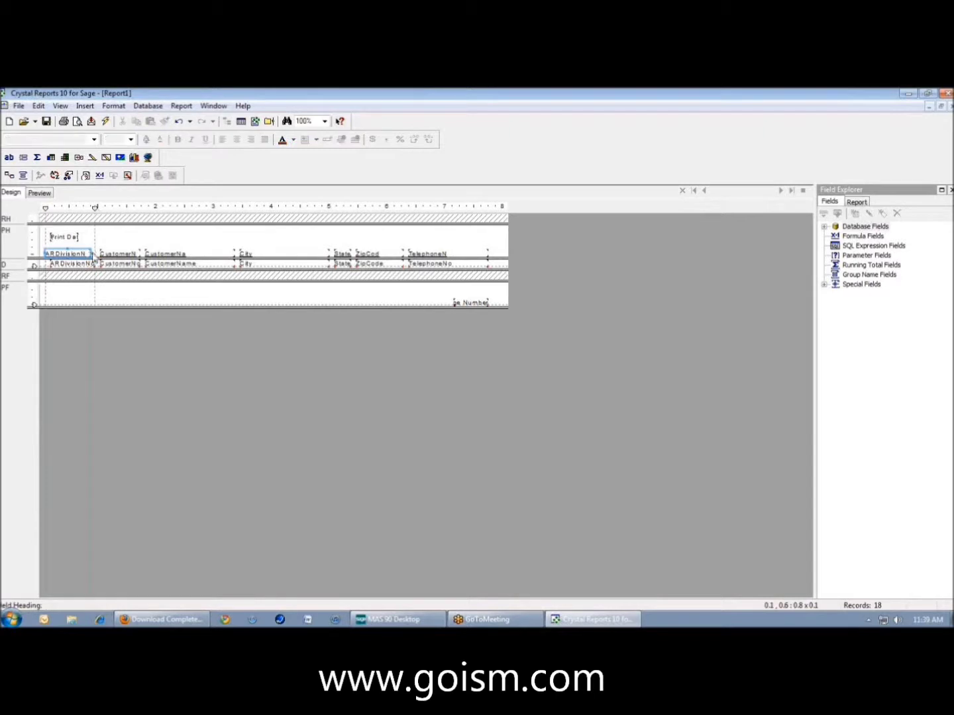
{"action": "left_click", "coordinate": [89, 255]}
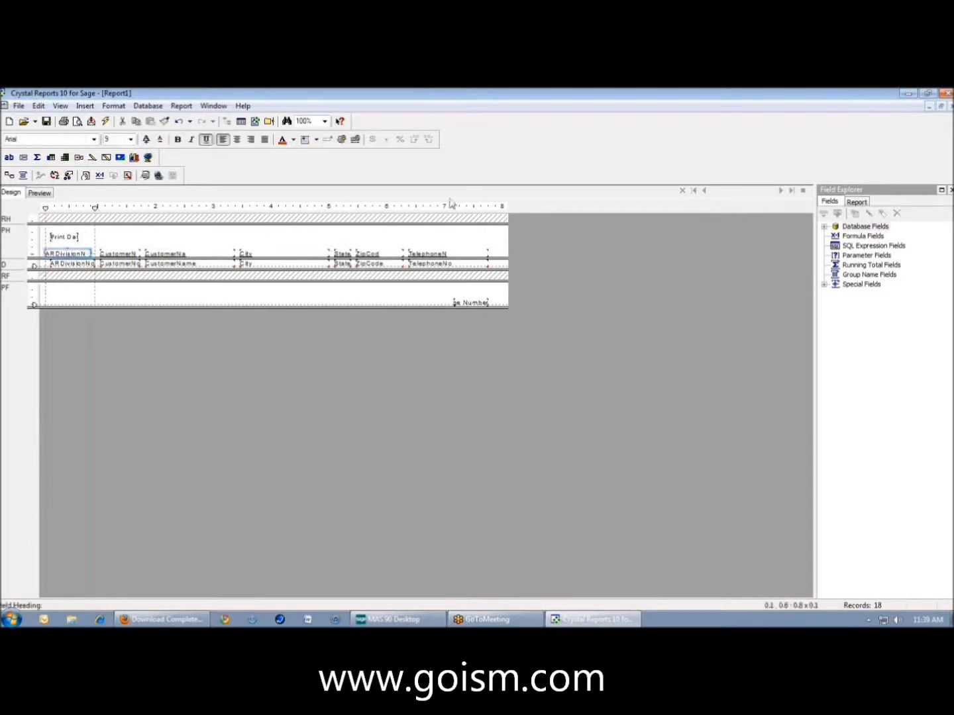
{"action": "left_click", "coordinate": [325, 121]}
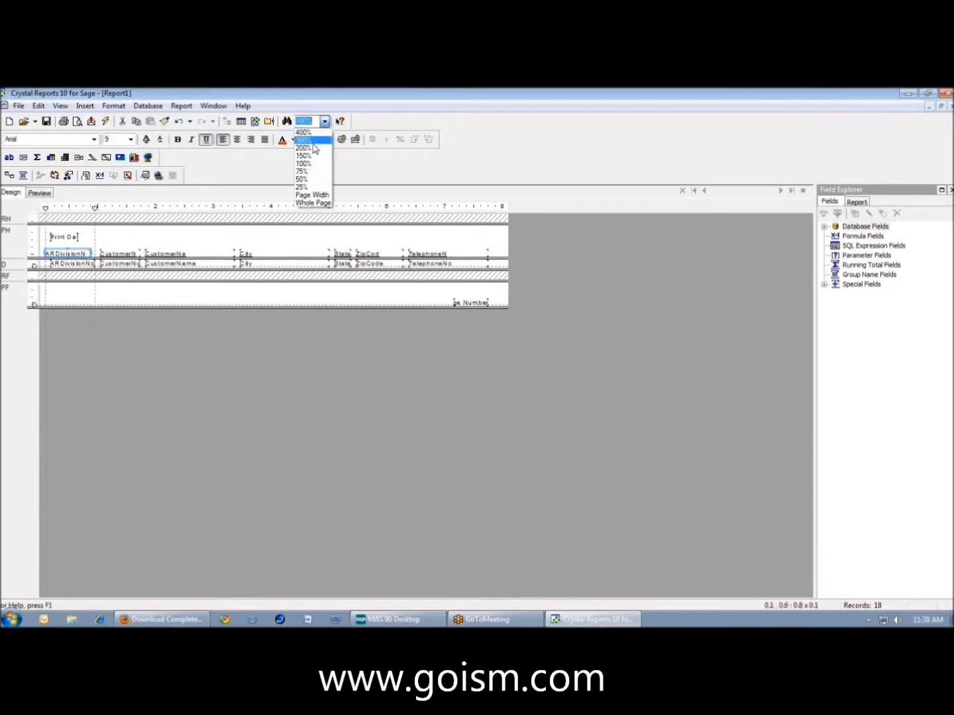
At 300% zoom, widen the ARDivisionNo heading and snap CustomerNo's heading to the 1-inch guideline.
{"action": "left_click", "coordinate": [312, 141]}
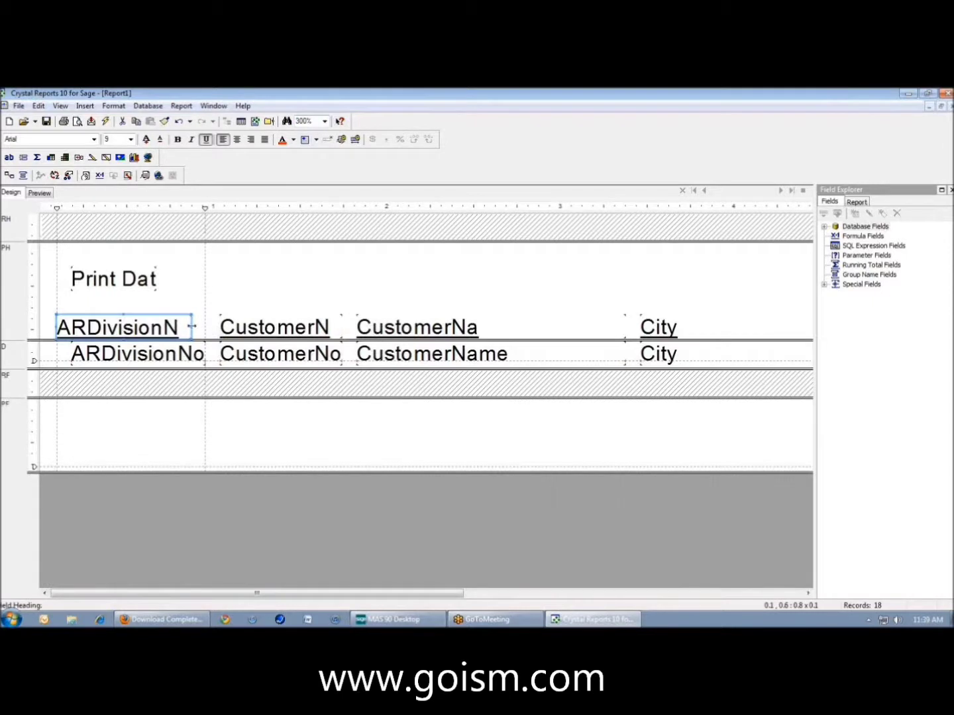
{"action": "mouse_move", "coordinate": [193, 326]}
{"action": "left_mouse_down"}
{"action": "mouse_move", "coordinate": [206, 326]}
{"action": "mouse_move", "coordinate": [184, 328]}
{"action": "mouse_move", "coordinate": [200, 327]}
{"action": "left_mouse_up"}
{"action": "left_click", "coordinate": [227, 326]}
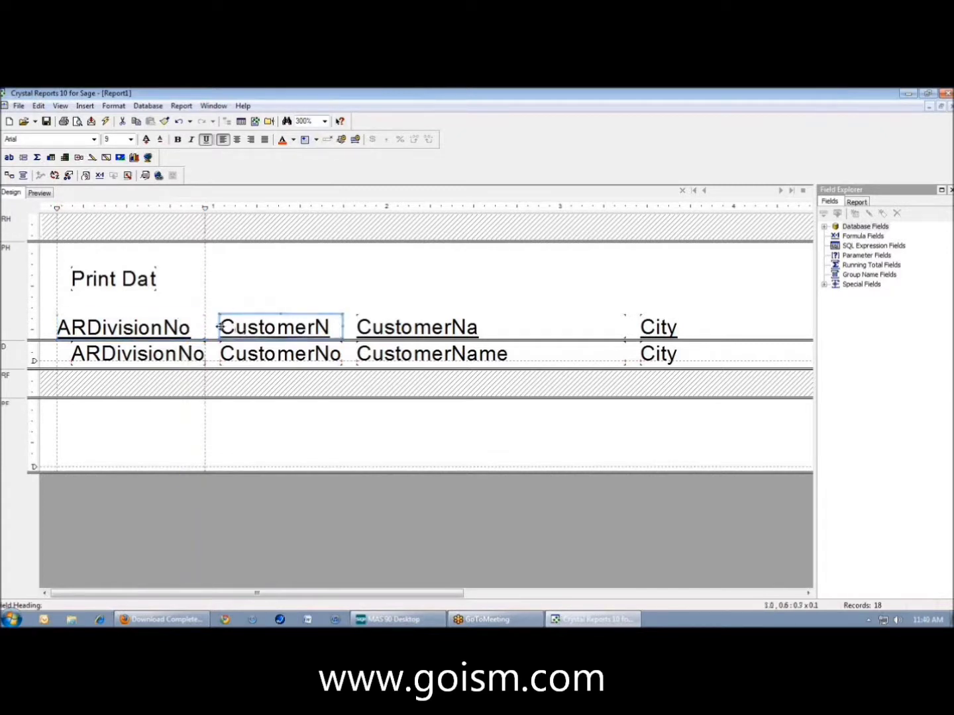
{"action": "left_click_drag", "start_coordinate": [242, 329], "coordinate": [231, 329]}
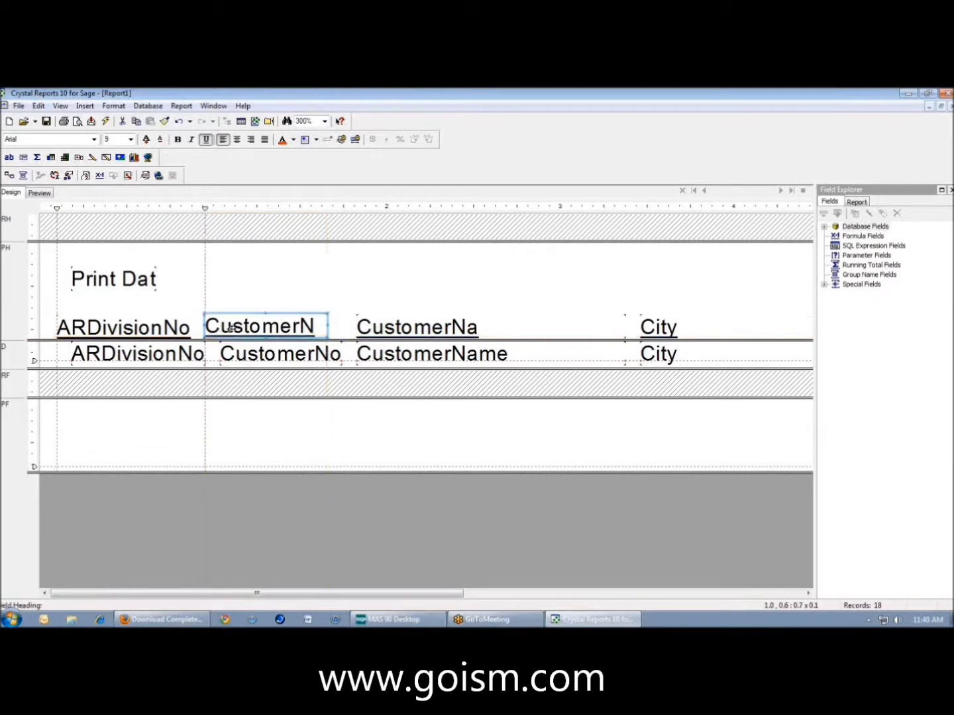
{"action": "key", "text": "ctrl+z"}
{"action": "left_click_drag", "start_coordinate": [334, 328], "coordinate": [293, 326]}
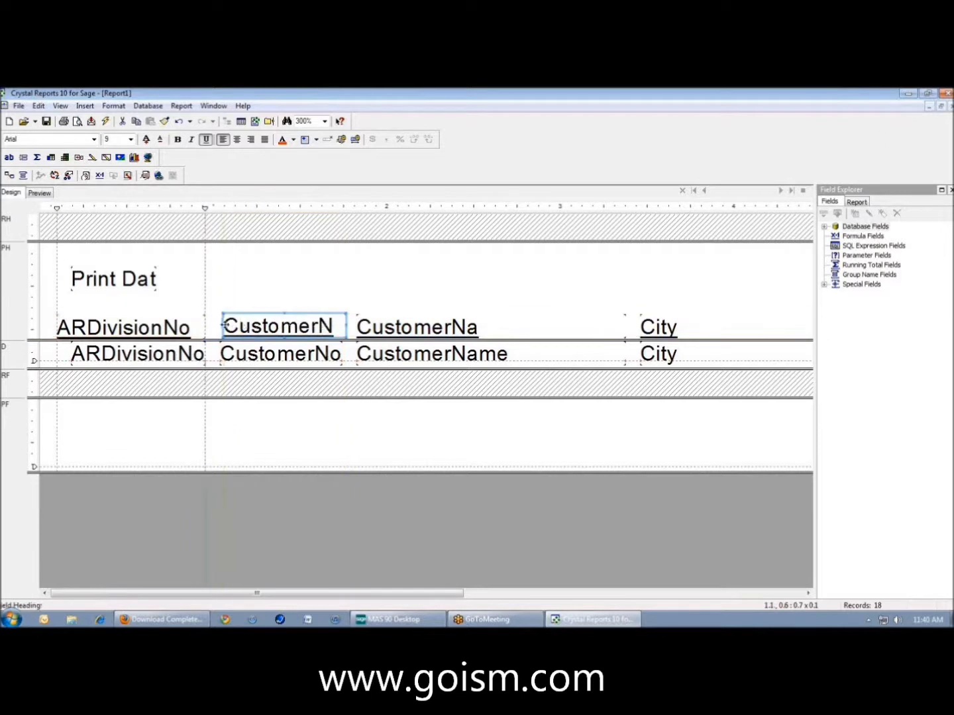
{"action": "left_click_drag", "start_coordinate": [219, 324], "coordinate": [209, 326]}
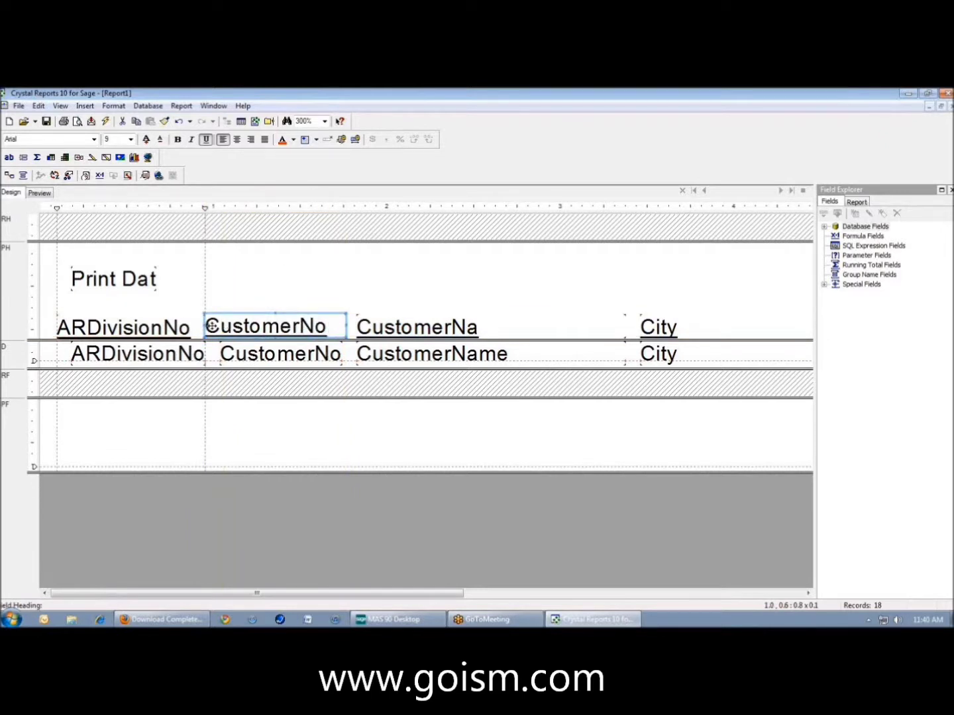
Add a guideline at CustomerName's left edge and snap the CustomerName heading to it.
{"action": "left_click", "coordinate": [350, 208]}
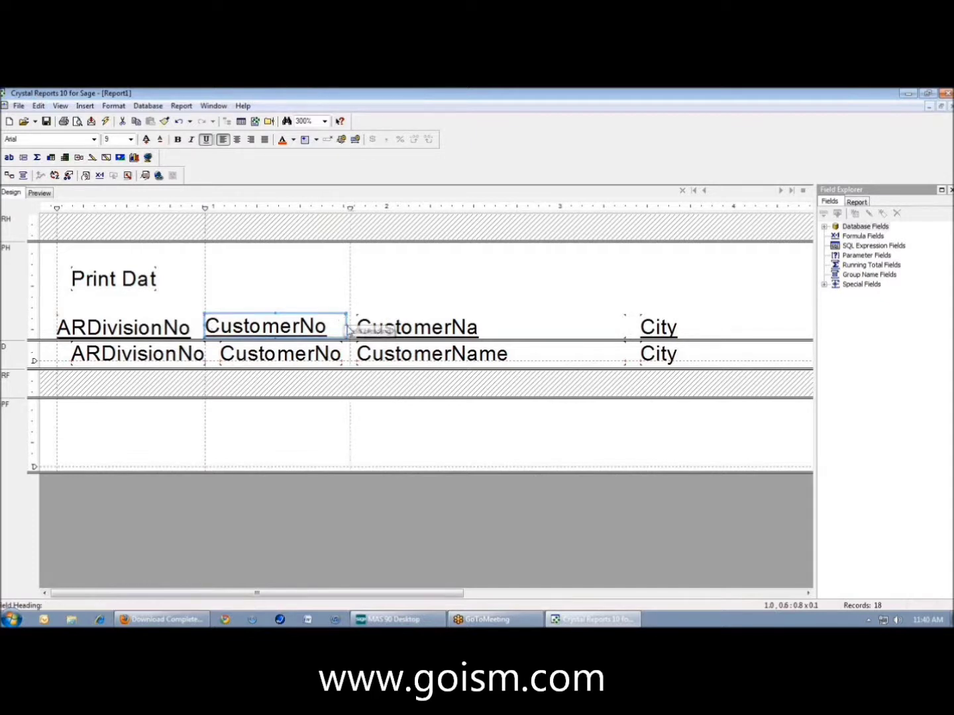
{"action": "left_click_drag", "start_coordinate": [345, 326], "coordinate": [346, 325]}
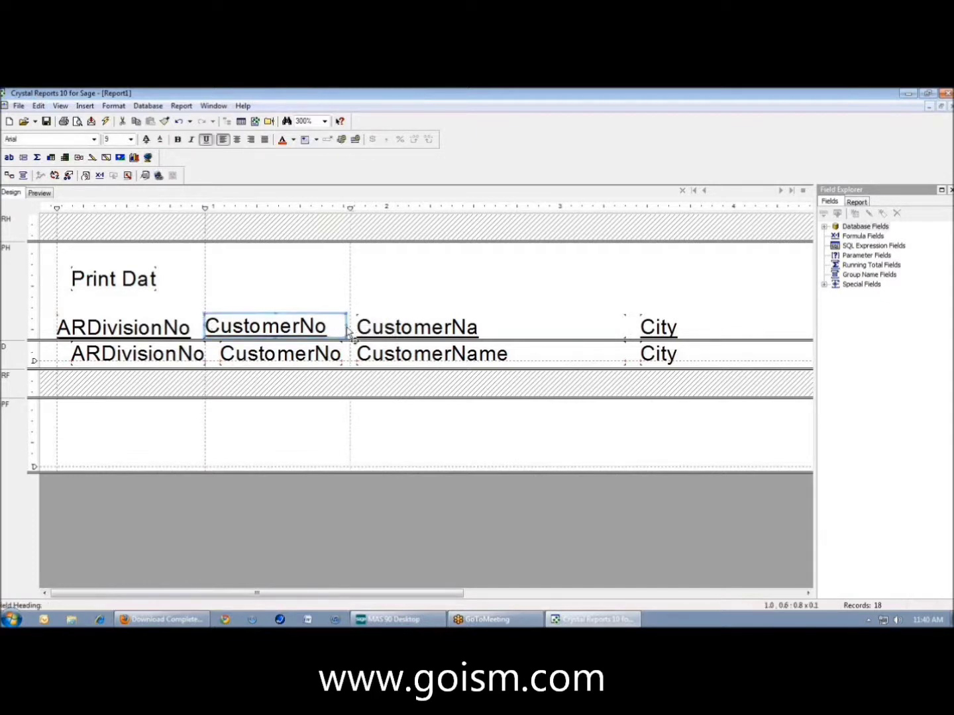
{"action": "left_click", "coordinate": [372, 330]}
{"action": "left_click_drag", "start_coordinate": [372, 330], "coordinate": [365, 331]}
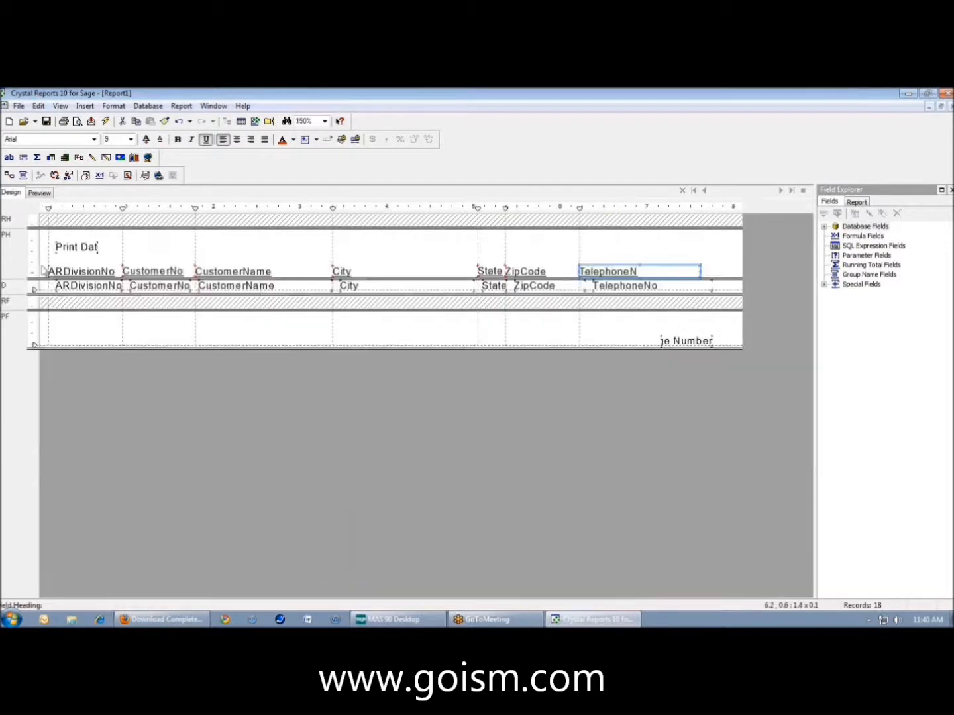
Shift the ARDivisionNo and CustomerNo detail fields right, checking the result in Preview.
{"action": "left_click", "coordinate": [103, 286]}
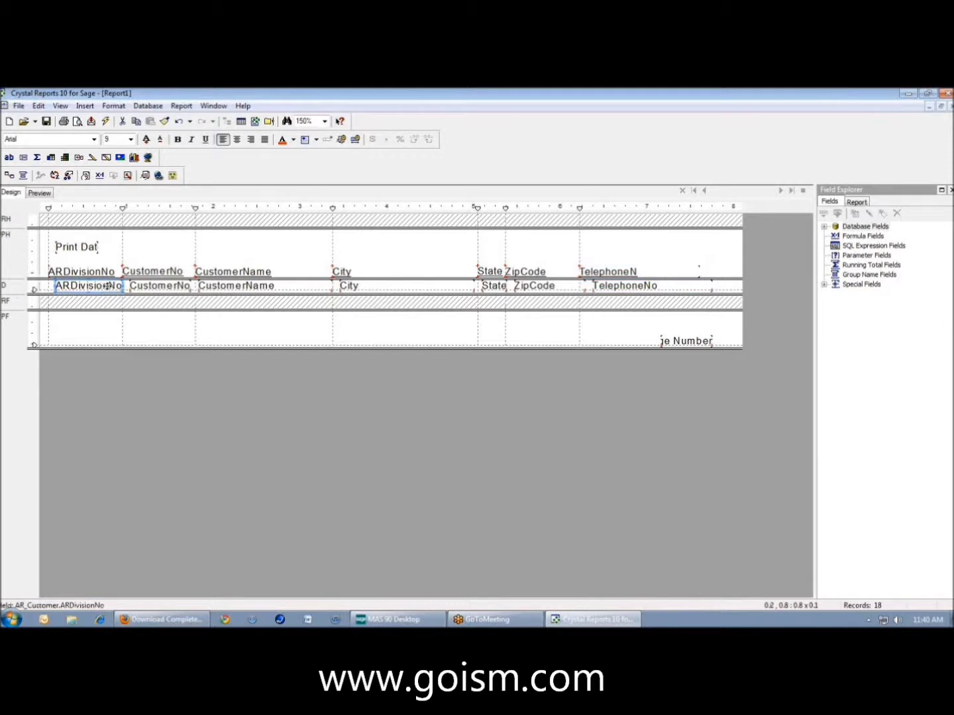
{"action": "left_click_drag", "start_coordinate": [106, 286], "coordinate": [115, 287]}
{"action": "left_click", "coordinate": [40, 193]}
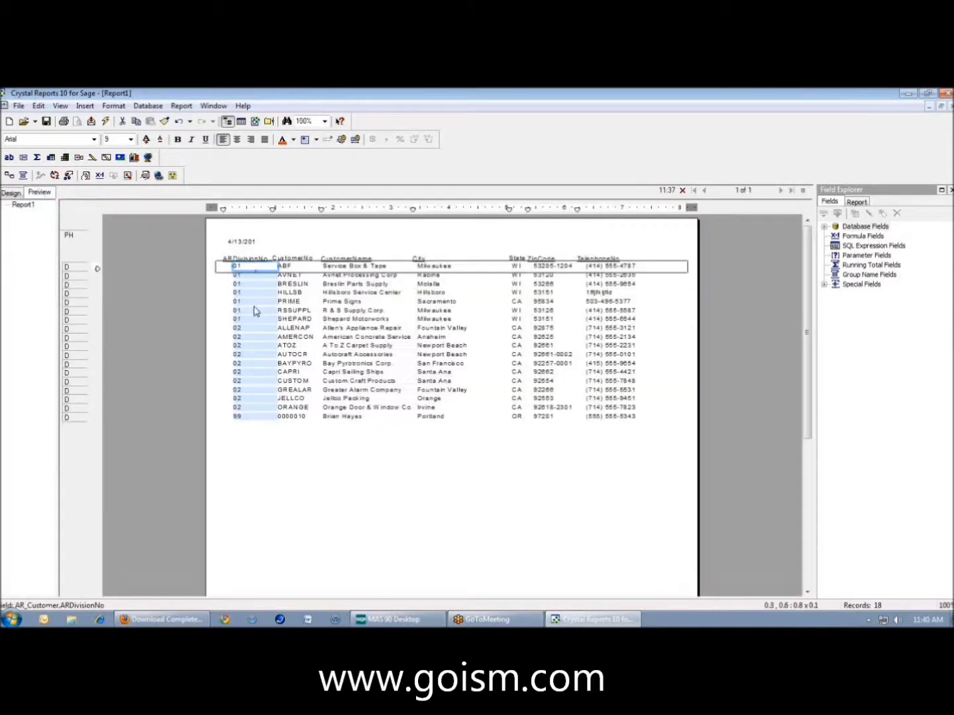
{"action": "left_click_drag", "start_coordinate": [291, 310], "coordinate": [354, 309]}
{"action": "left_click", "coordinate": [345, 309]}
{"action": "left_click", "coordinate": [21, 194]}
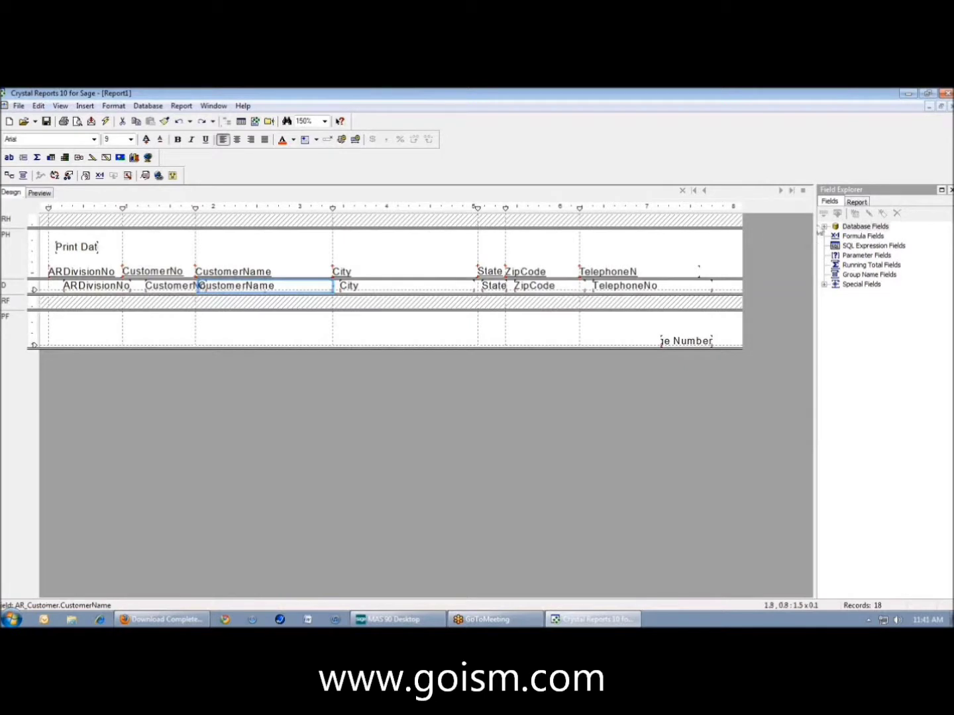
Place the AR_Customer TermsCode field in the details beside City.
{"action": "left_click", "coordinate": [825, 228]}
{"action": "left_click", "coordinate": [834, 237]}
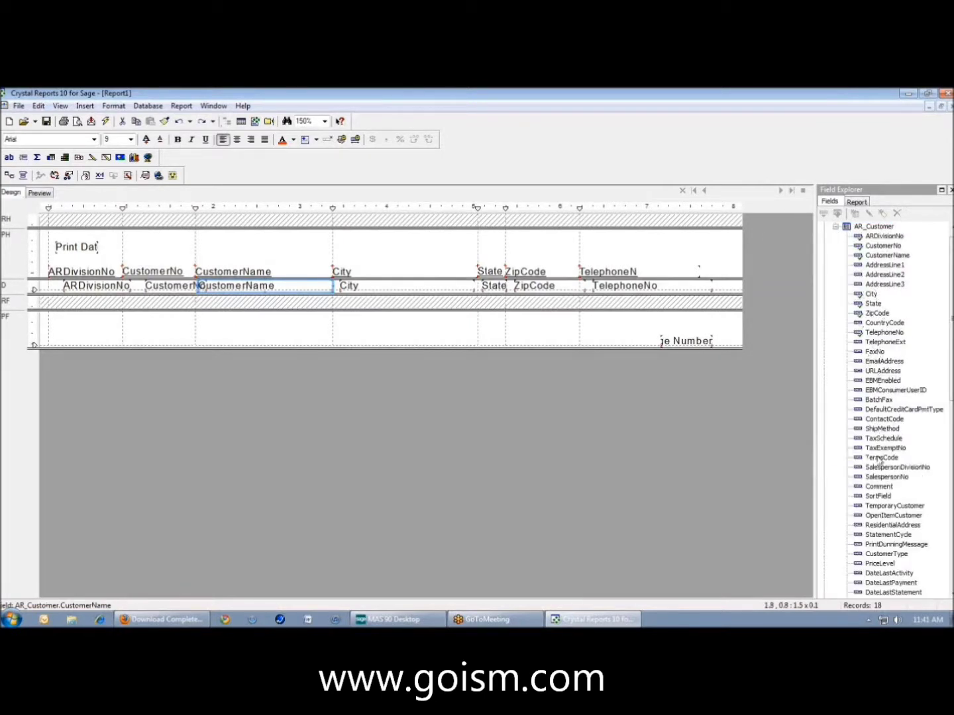
{"action": "left_click_drag", "start_coordinate": [881, 459], "coordinate": [419, 287]}
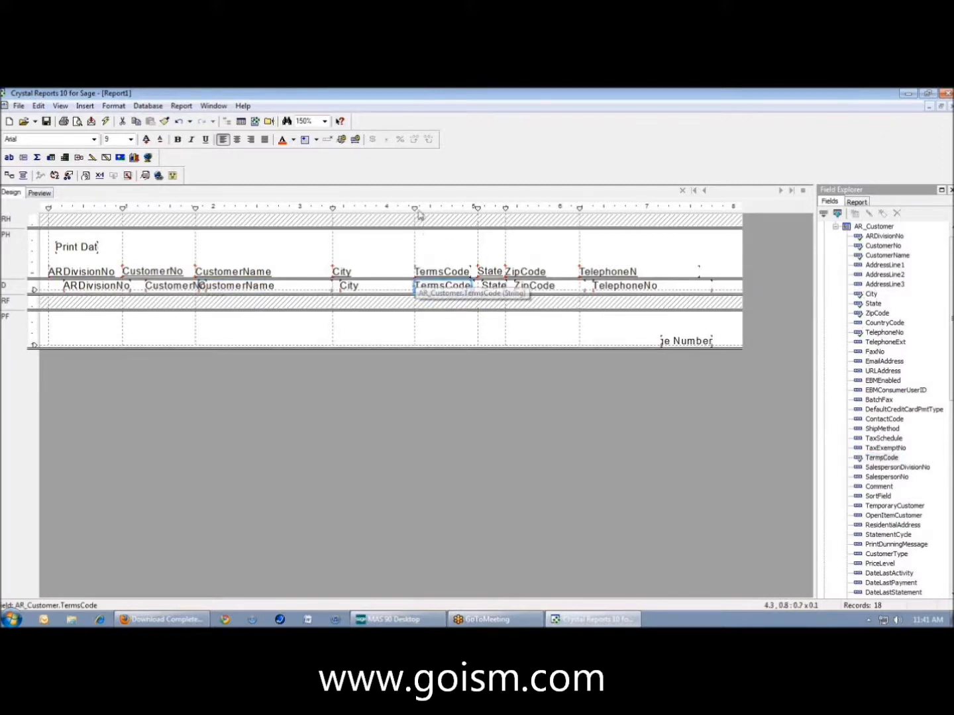
Shift the CustomerNo, ARDivisionNo, CustomerName and City detail fields left.
{"action": "left_click", "coordinate": [164, 295]}
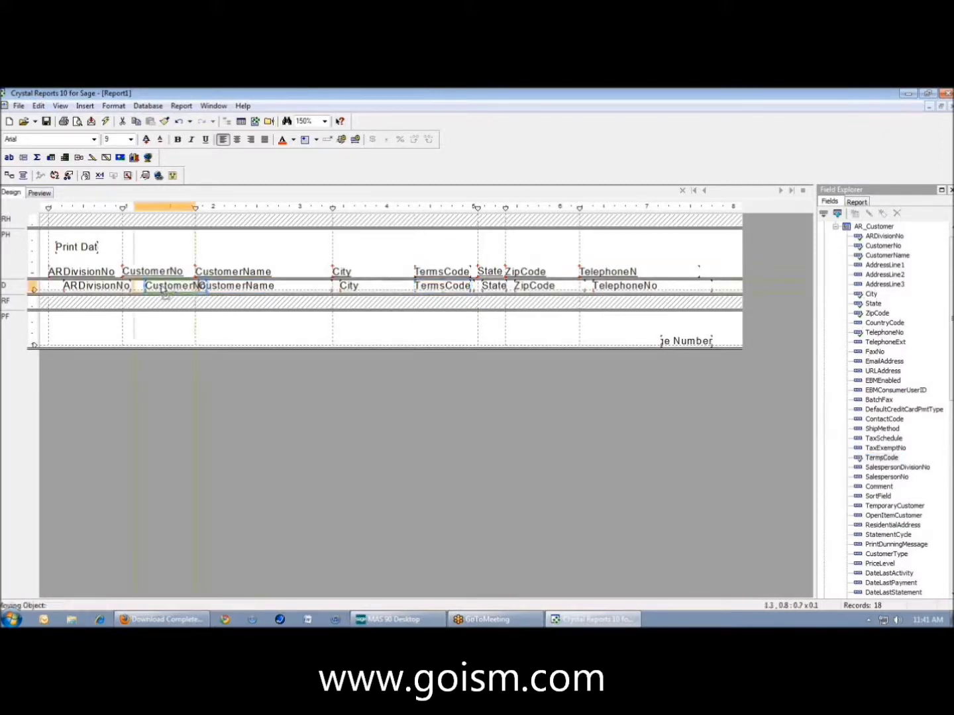
{"action": "left_click_drag", "start_coordinate": [165, 295], "coordinate": [153, 294]}
{"action": "left_click_drag", "start_coordinate": [92, 288], "coordinate": [85, 289]}
{"action": "left_click", "coordinate": [265, 288]}
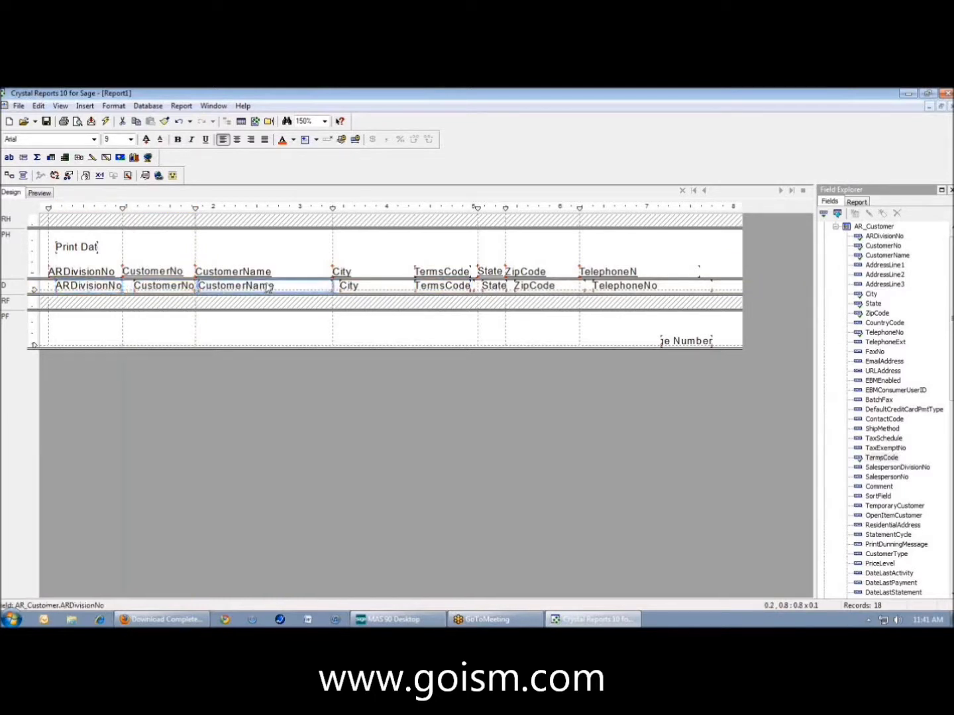
{"action": "left_click_drag", "start_coordinate": [267, 288], "coordinate": [266, 289]}
{"action": "left_click", "coordinate": [379, 289]}
{"action": "left_click_drag", "start_coordinate": [379, 288], "coordinate": [370, 286]}
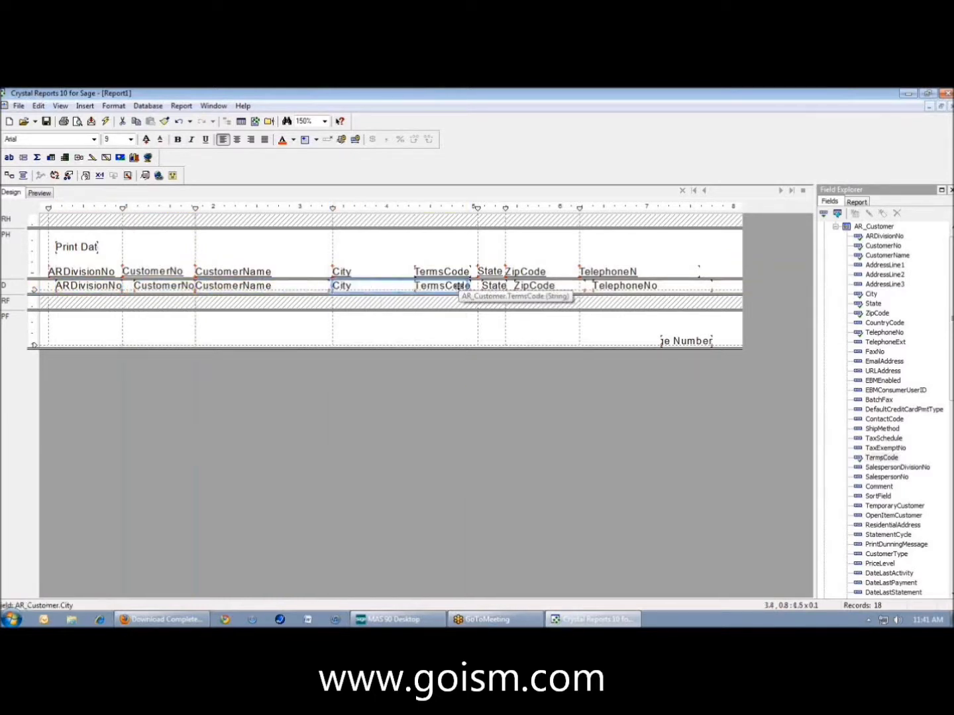
Delete the TermsCode detail field together with its column heading.
{"action": "left_click", "coordinate": [459, 285]}
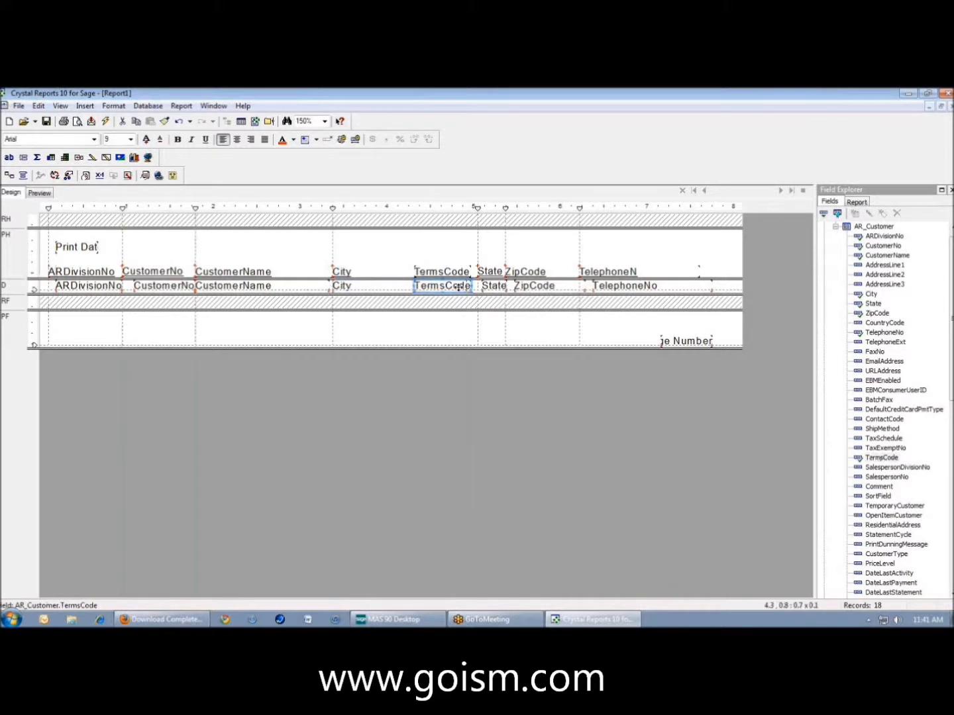
{"action": "left_click_drag", "start_coordinate": [459, 286], "coordinate": [467, 290]}
{"action": "key", "text": "ctrl+z"}
{"action": "key", "text": "ctrl+z"}
{"action": "key", "text": "ctrl+z"}
{"action": "key", "text": "ctrl+z"}
{"action": "key", "text": "ctrl+z"}
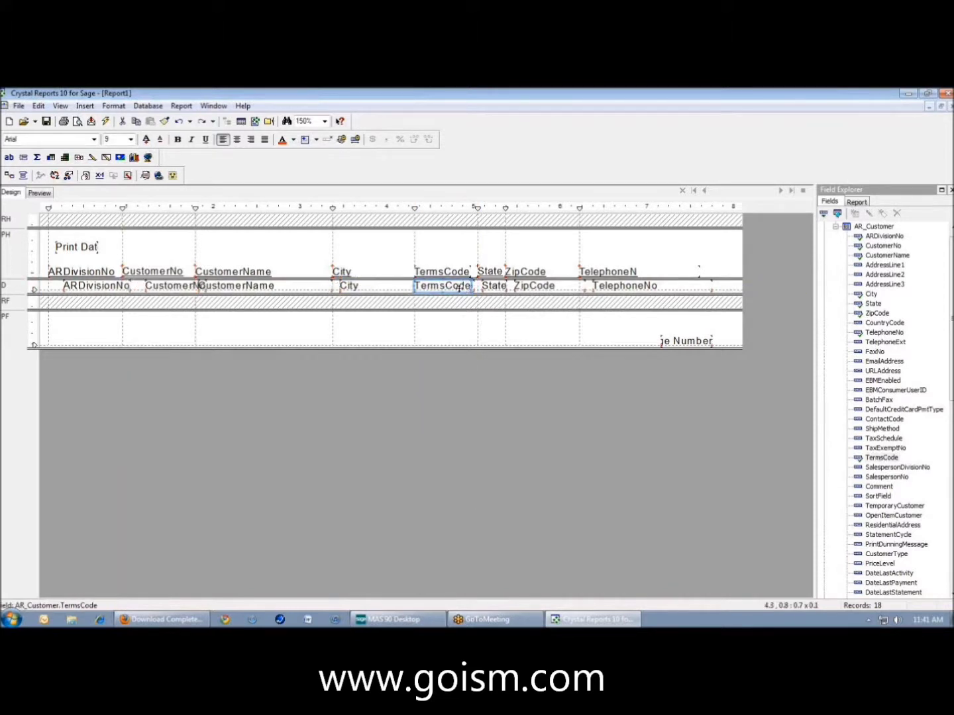
{"action": "key", "text": "Delete"}
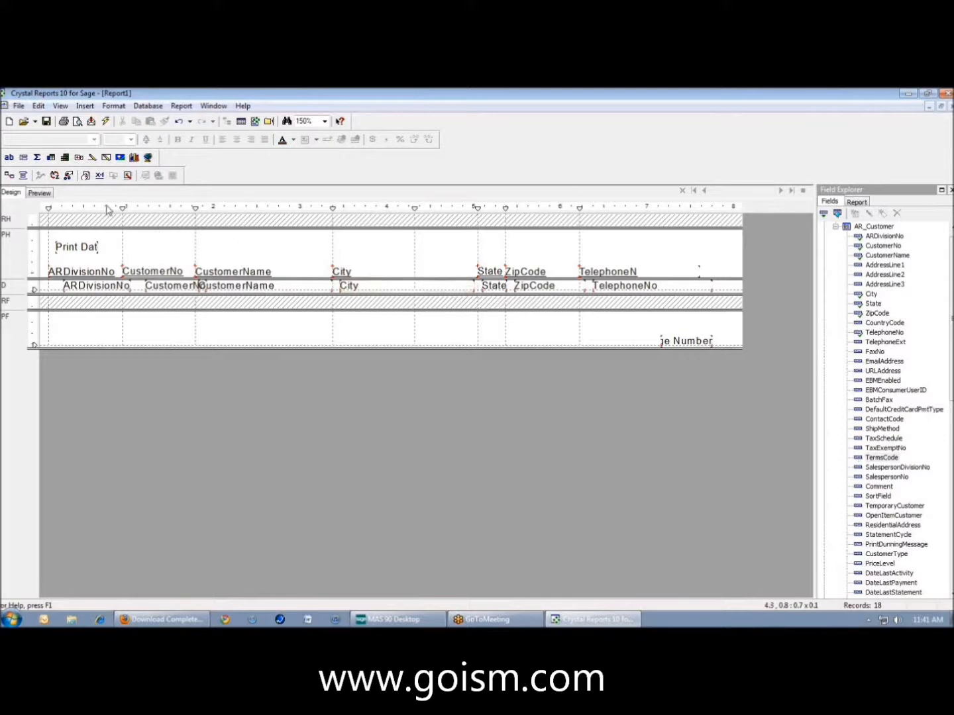
Try shifting the CustomerNo, City and State column guidelines left, then undo the moves.
{"action": "left_click_drag", "start_coordinate": [122, 207], "coordinate": [99, 207]}
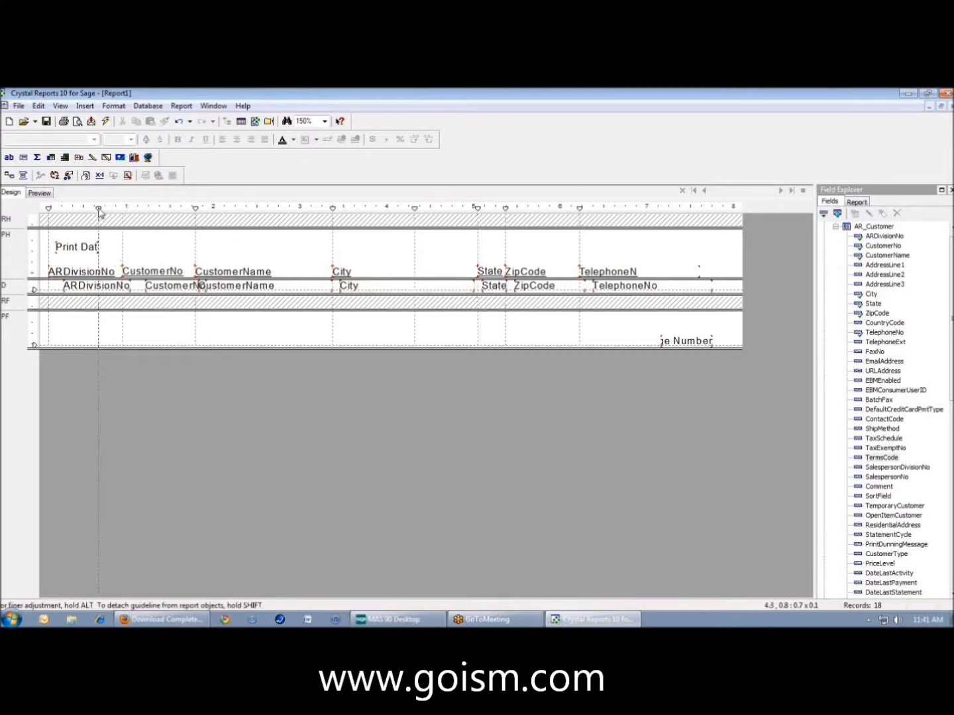
{"action": "left_click", "coordinate": [48, 194]}
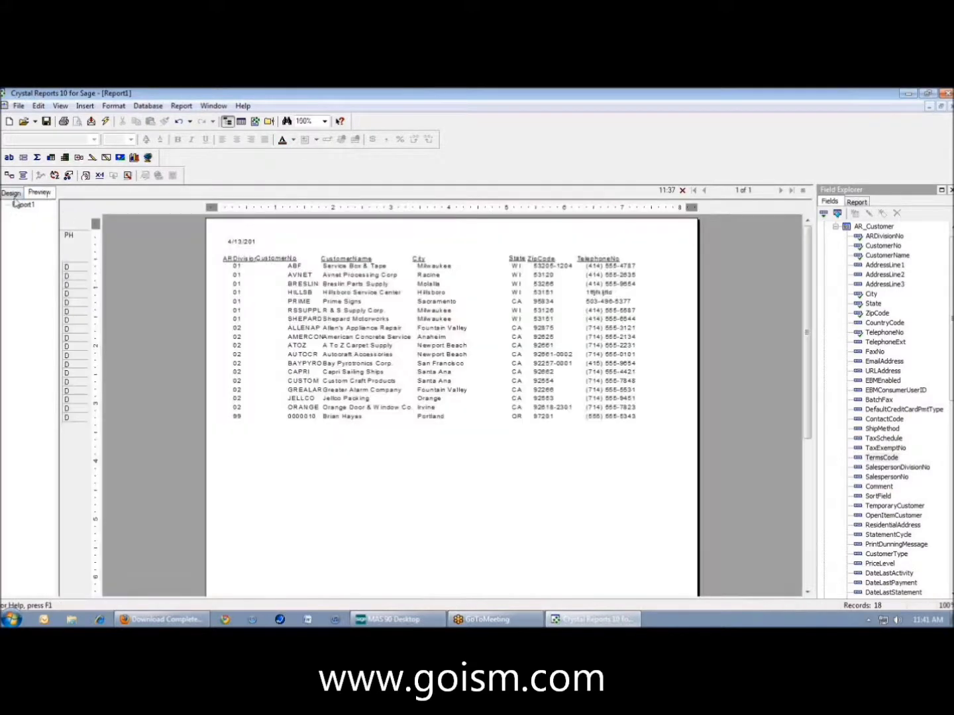
{"action": "left_click", "coordinate": [10, 194]}
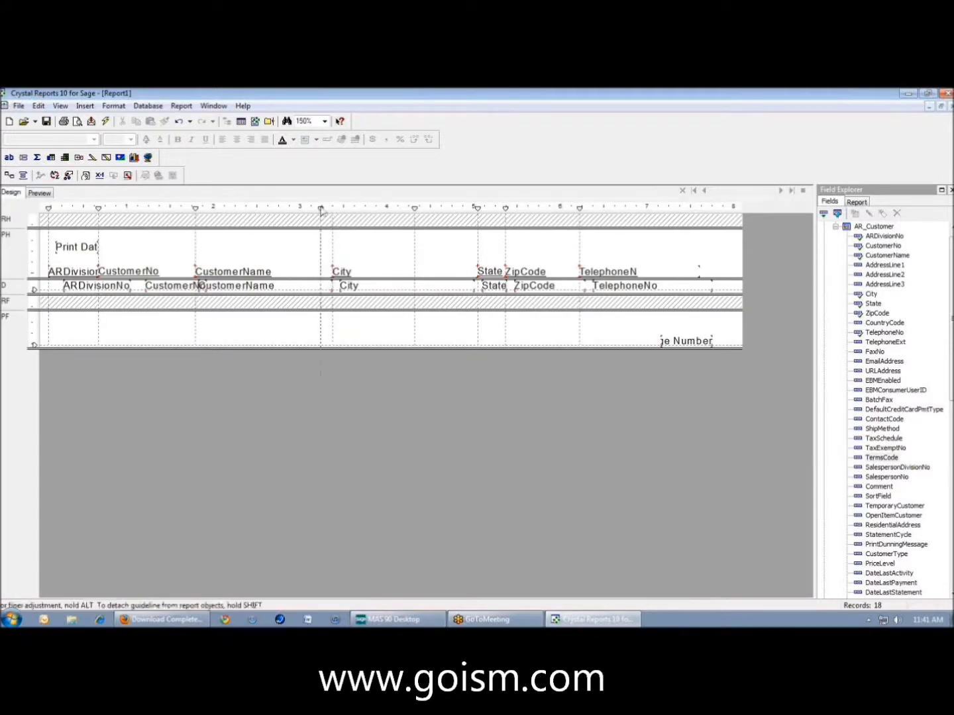
{"action": "left_click_drag", "start_coordinate": [330, 208], "coordinate": [276, 208]}
{"action": "mouse_move", "coordinate": [414, 210]}
{"action": "left_mouse_down"}
{"action": "mouse_move", "coordinate": [326, 207]}
{"action": "mouse_move", "coordinate": [335, 226]}
{"action": "left_mouse_up"}
{"action": "left_click_drag", "start_coordinate": [477, 210], "coordinate": [319, 210]}
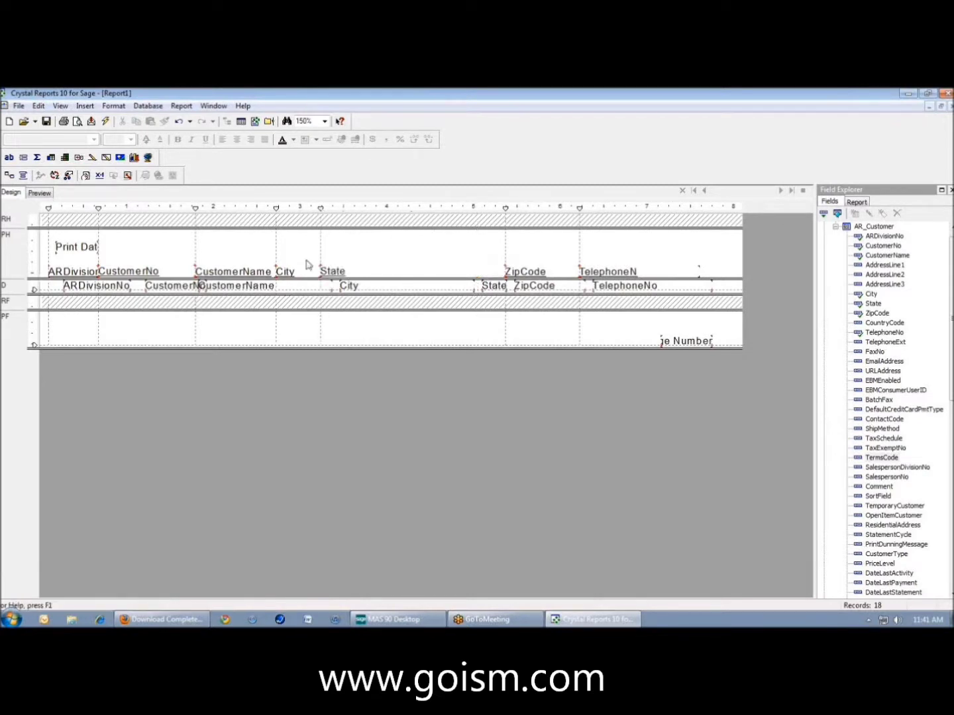
{"action": "key", "text": "ctrl+z"}
{"action": "key", "text": "ctrl+z"}
{"action": "key", "text": "ctrl+z"}
{"action": "key", "text": "ctrl+z"}
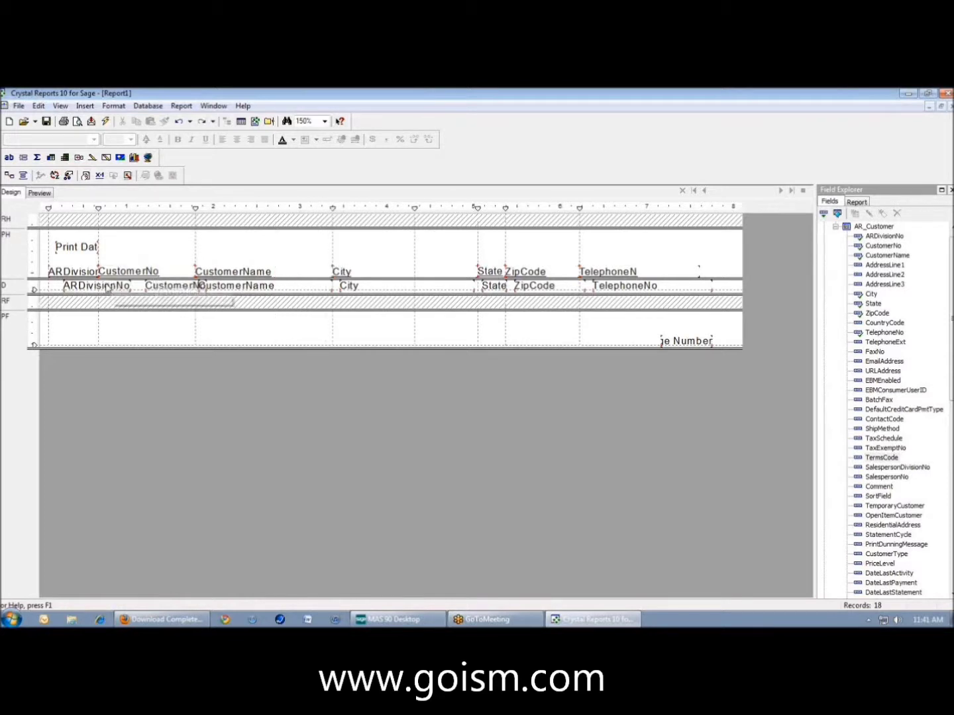
Snap the ARDivisionNo, CustomerName, City, ZipCode and TelephoneNo detail fields under their heading guidelines.
{"action": "left_click_drag", "start_coordinate": [118, 285], "coordinate": [197, 285]}
{"action": "left_click", "coordinate": [330, 285]}
{"action": "left_click_drag", "start_coordinate": [331, 285], "coordinate": [365, 286]}
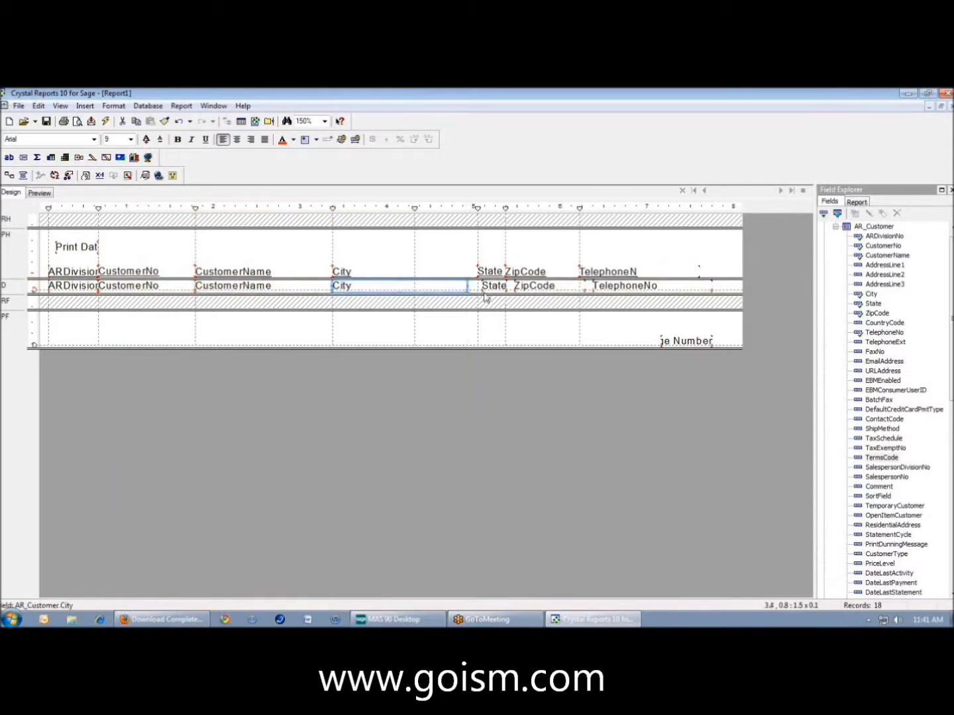
{"action": "left_click_drag", "start_coordinate": [468, 290], "coordinate": [509, 290]}
{"action": "left_click", "coordinate": [518, 289]}
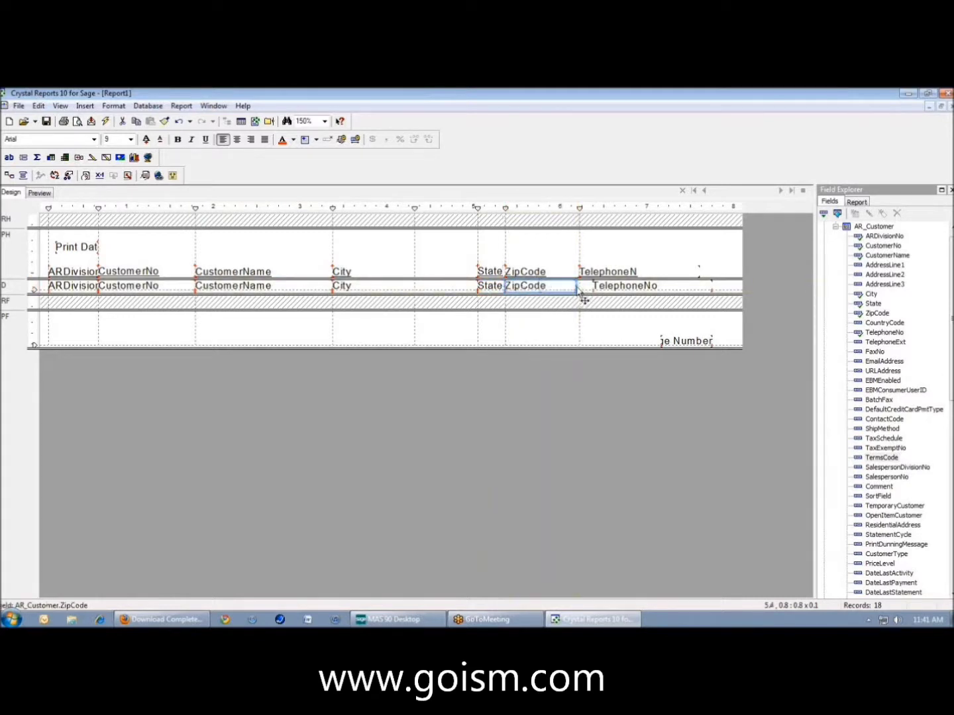
{"action": "left_click", "coordinate": [601, 286]}
{"action": "left_click_drag", "start_coordinate": [600, 287], "coordinate": [587, 285]}
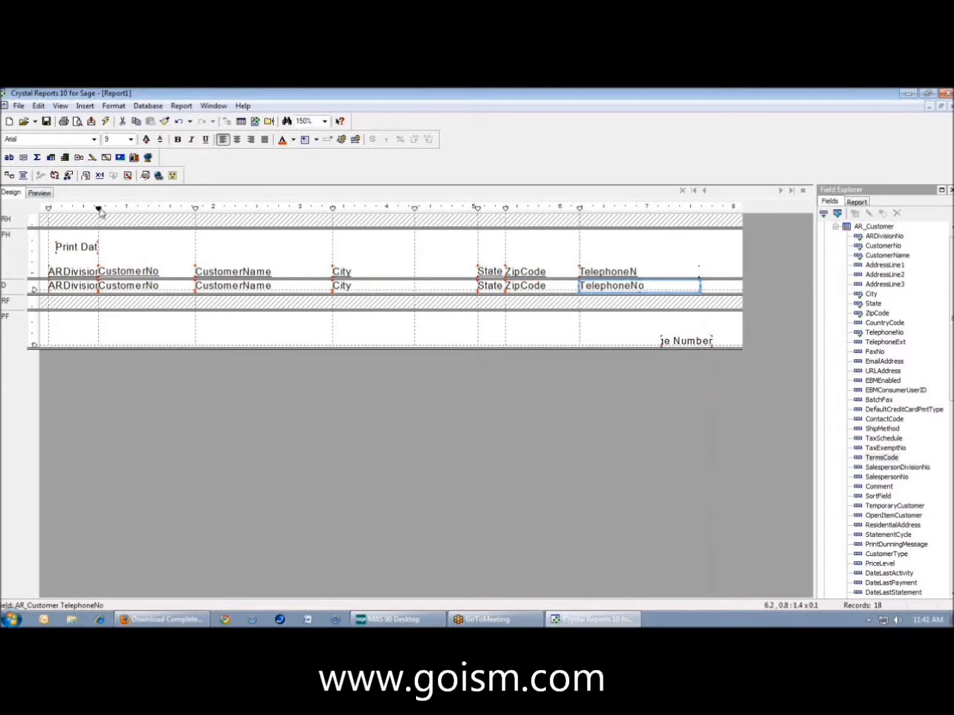
Widen the ARDivisionNo column and nudge City slightly right, checking each change in Preview.
{"action": "left_click_drag", "start_coordinate": [100, 210], "coordinate": [123, 211]}
{"action": "left_click", "coordinate": [39, 193]}
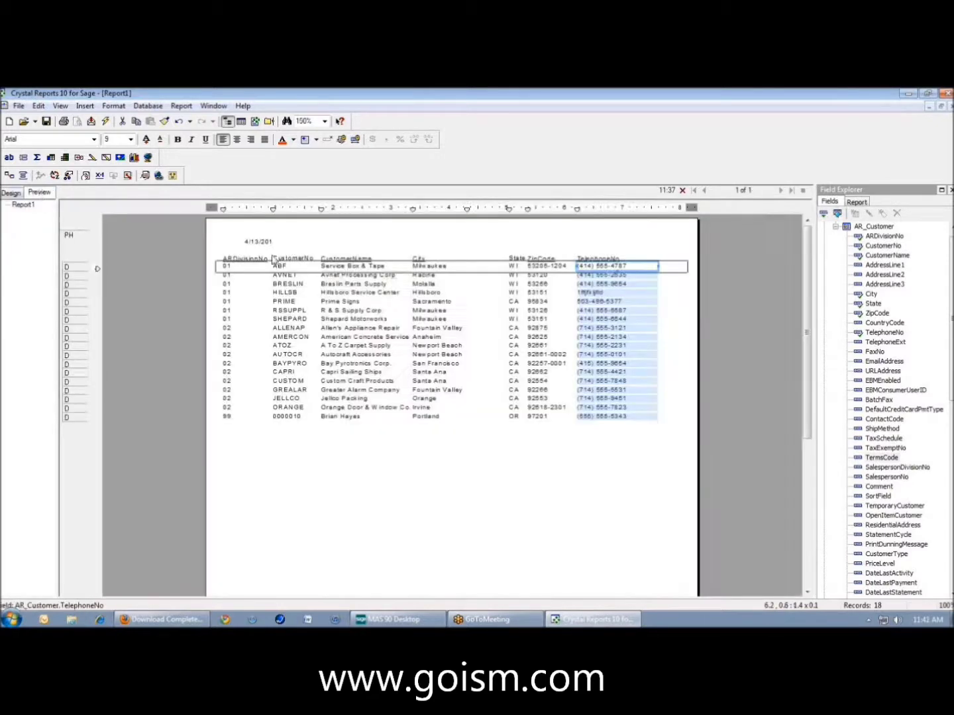
{"action": "left_click", "coordinate": [340, 320]}
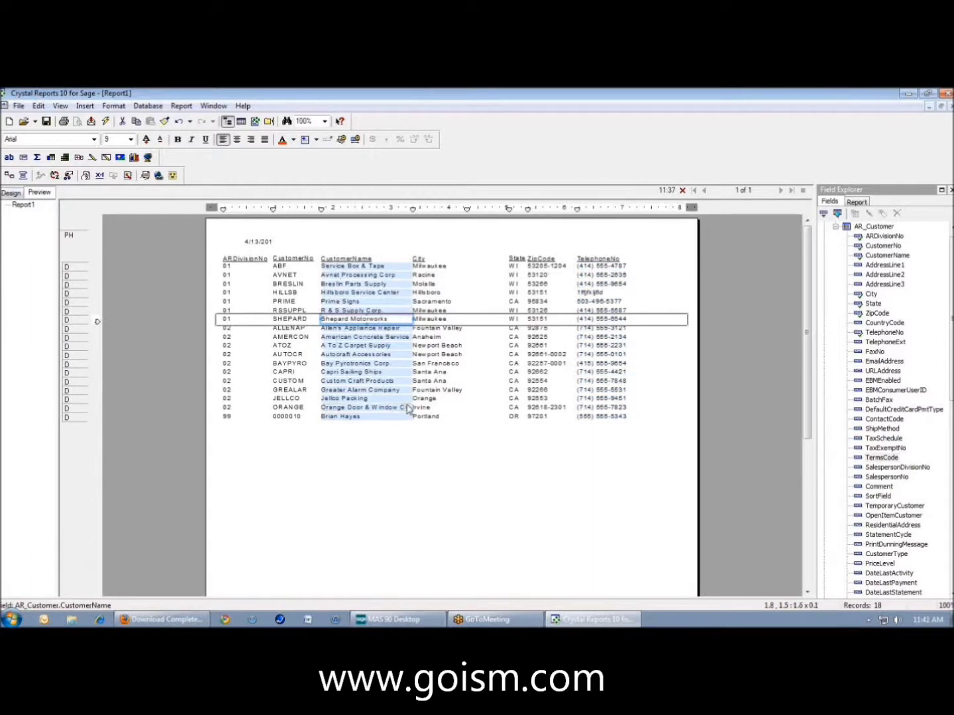
{"action": "left_click", "coordinate": [11, 193]}
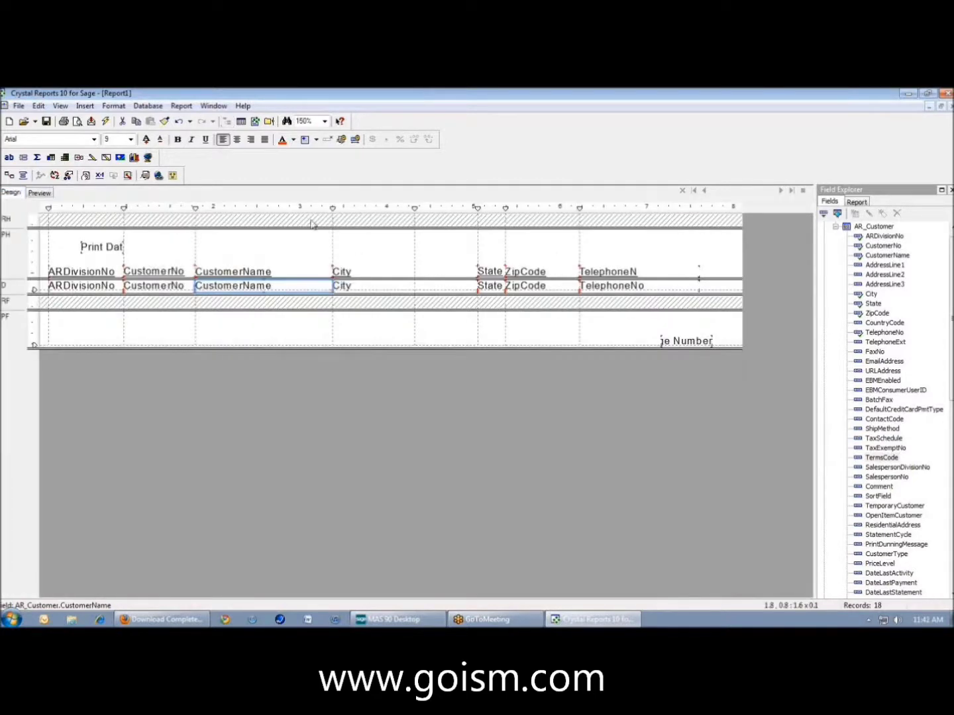
{"action": "left_click_drag", "start_coordinate": [335, 211], "coordinate": [343, 211]}
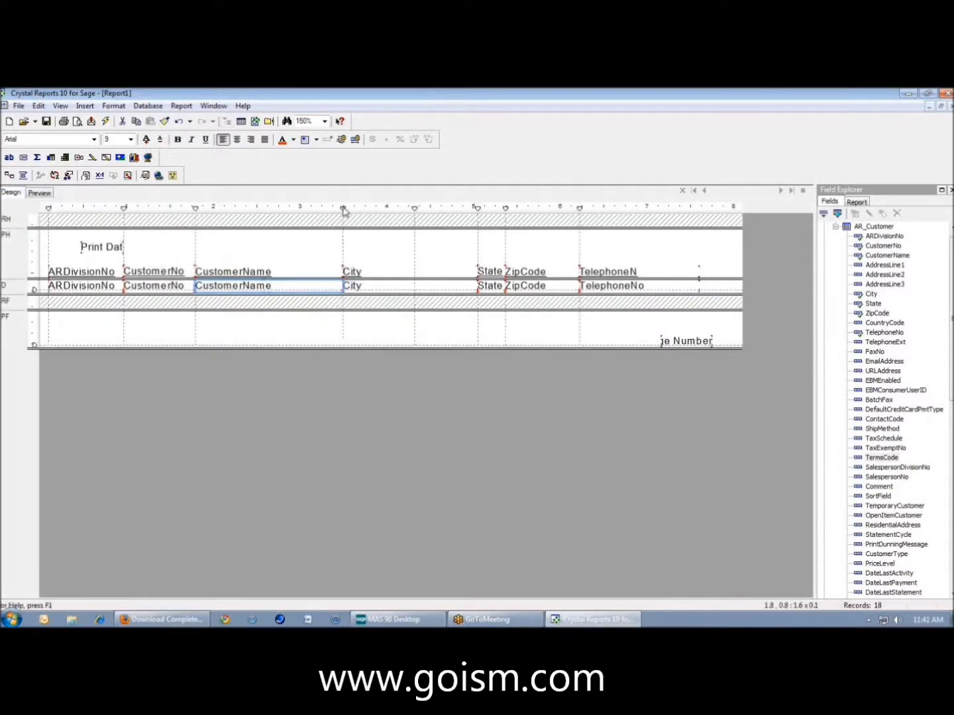
{"action": "left_click", "coordinate": [40, 194]}
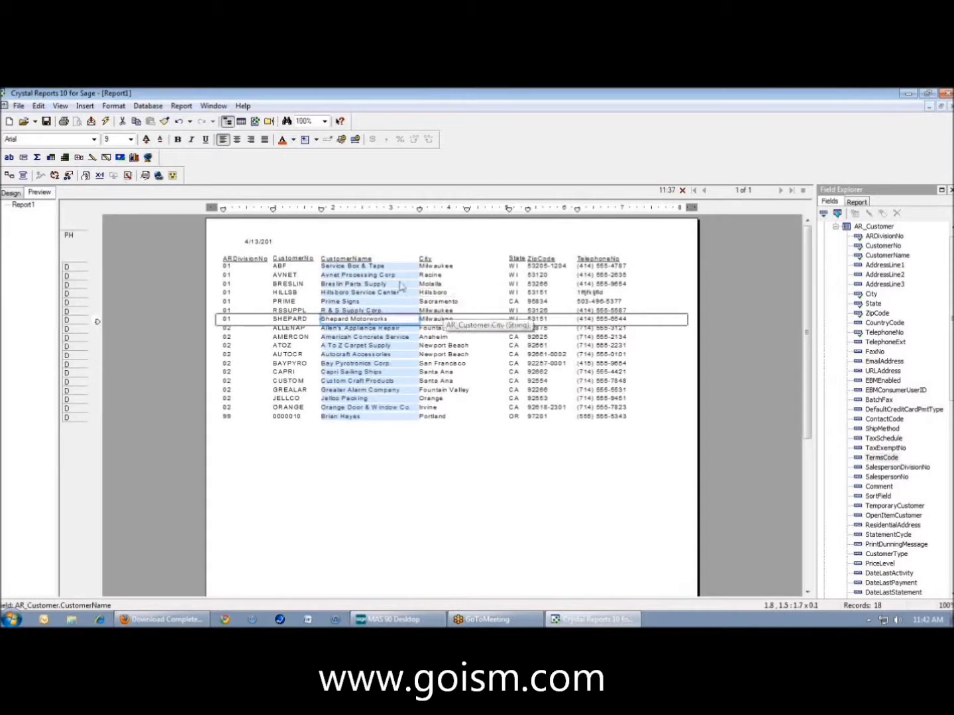
{"action": "left_click", "coordinate": [11, 193]}
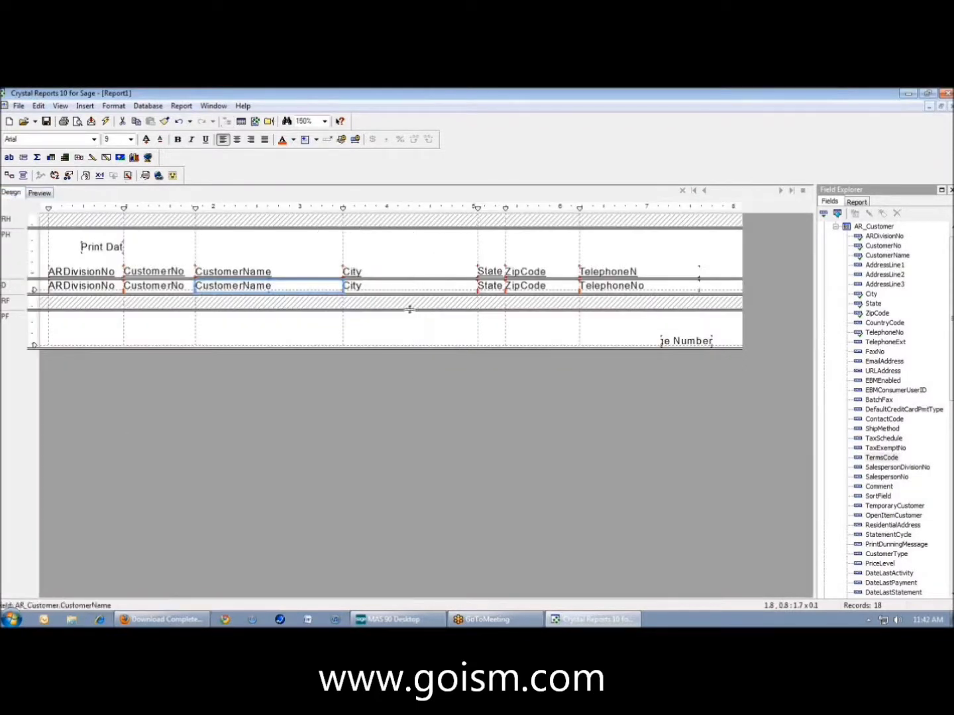
Pull the State, ZipCode and TelephoneNo guidelines left toward City and fine-tune spacing in Preview.
{"action": "left_click_drag", "start_coordinate": [476, 210], "coordinate": [424, 209]}
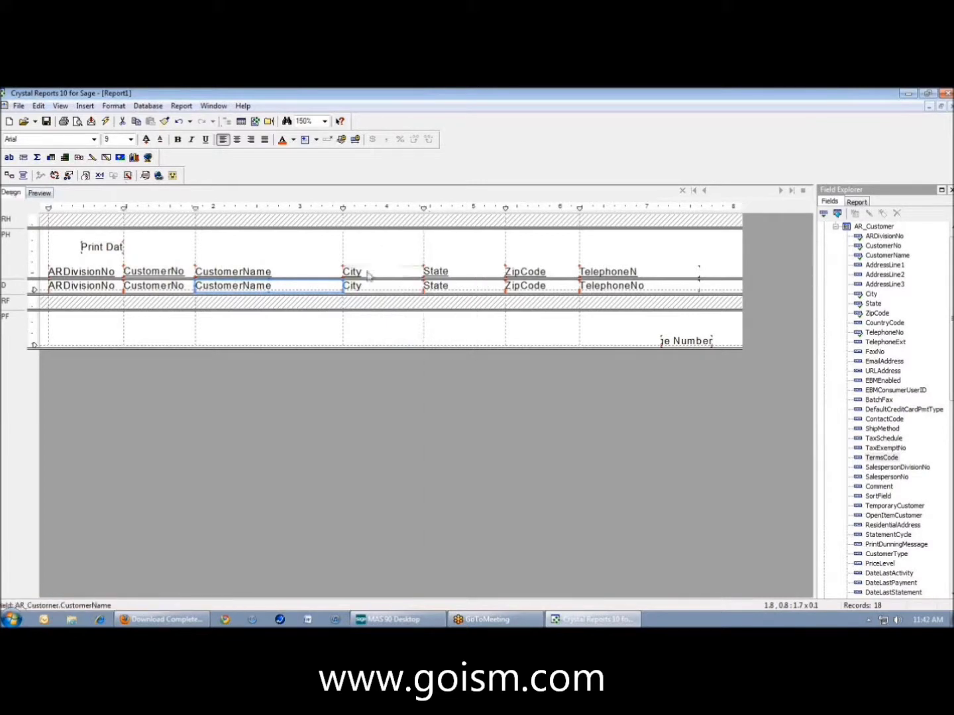
{"action": "left_click", "coordinate": [366, 271]}
{"action": "left_click_drag", "start_coordinate": [504, 211], "coordinate": [470, 208]}
{"action": "left_click_drag", "start_coordinate": [580, 209], "coordinate": [534, 209]}
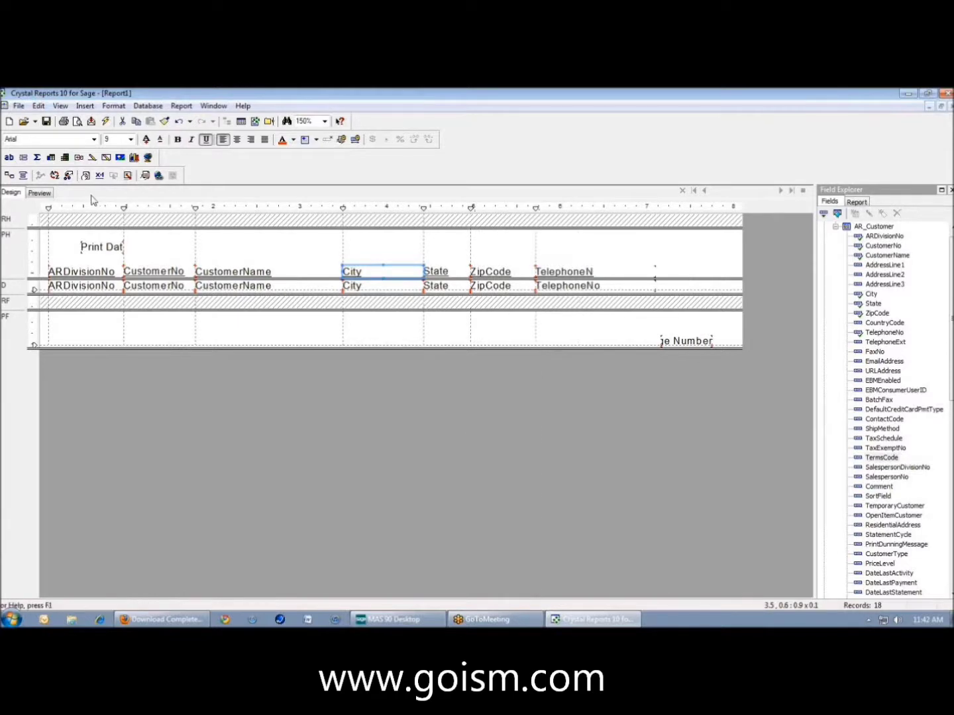
{"action": "left_click", "coordinate": [40, 193]}
{"action": "left_click", "coordinate": [574, 274]}
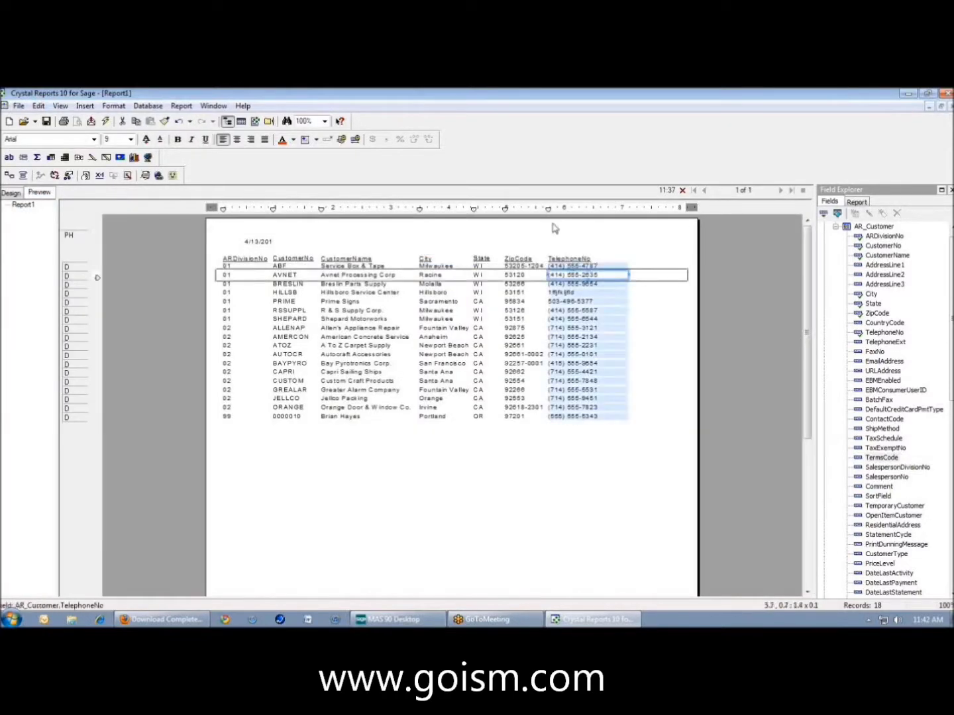
{"action": "left_click_drag", "start_coordinate": [549, 212], "coordinate": [480, 212]}
{"action": "left_click_drag", "start_coordinate": [420, 210], "coordinate": [425, 210]}
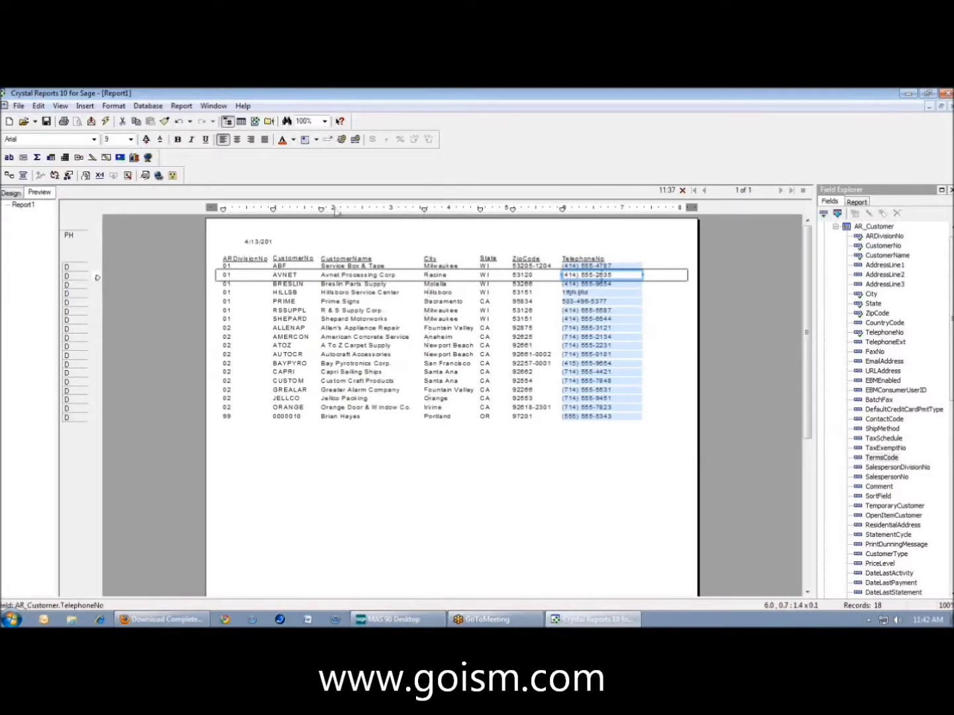
{"action": "left_click_drag", "start_coordinate": [324, 212], "coordinate": [328, 211]}
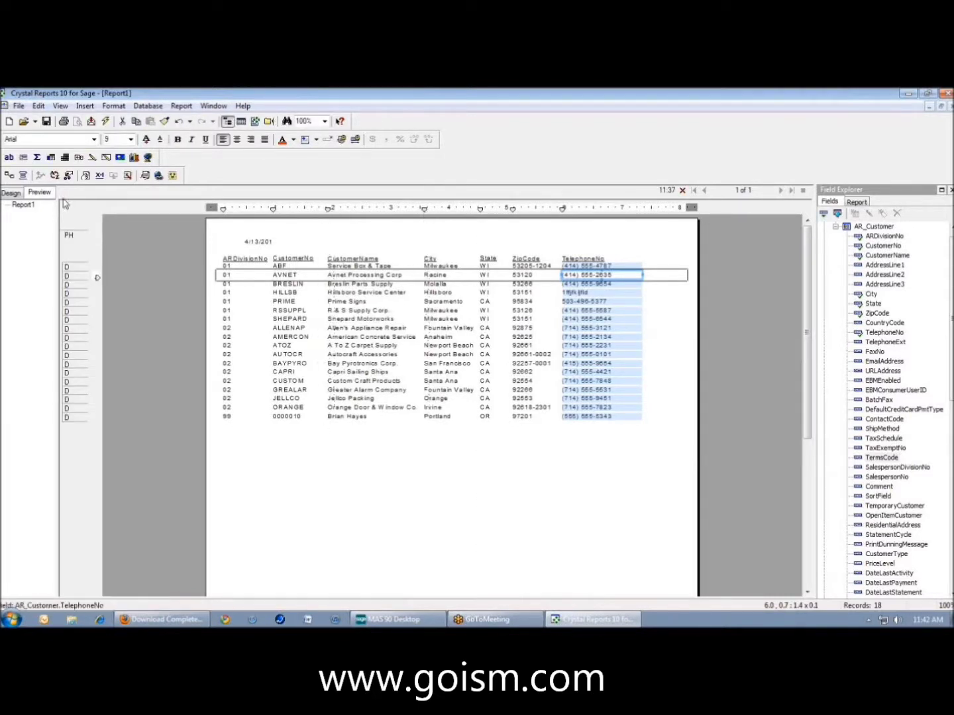
{"action": "left_click", "coordinate": [9, 194]}
Add the AddressLine1 field to the detail row before City and narrow it.
{"action": "left_click", "coordinate": [885, 265]}
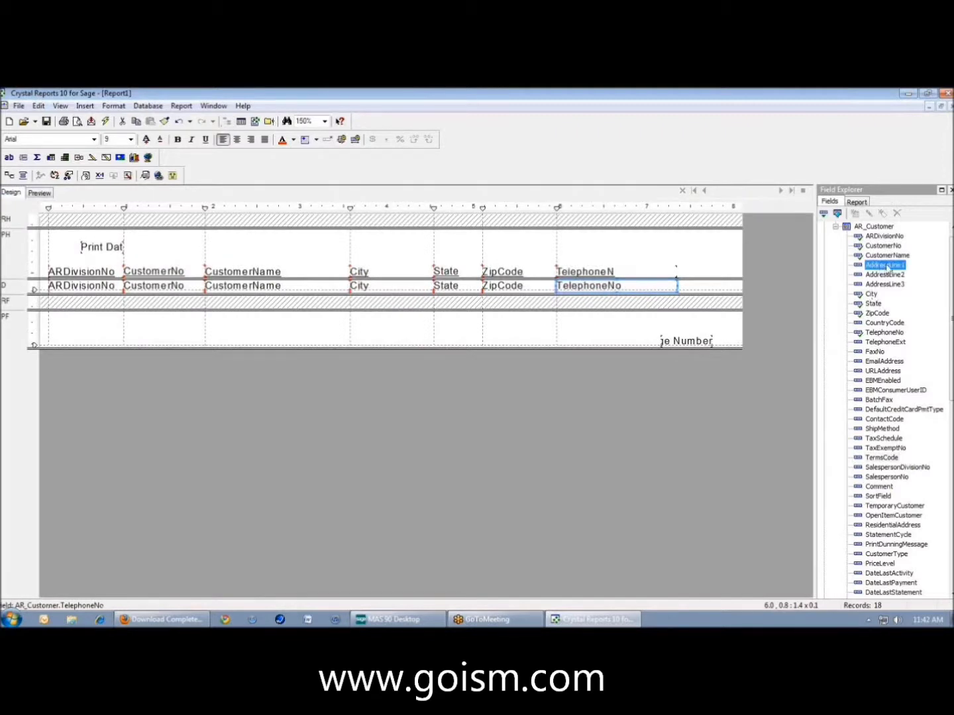
{"action": "left_click_drag", "start_coordinate": [883, 265], "coordinate": [298, 286]}
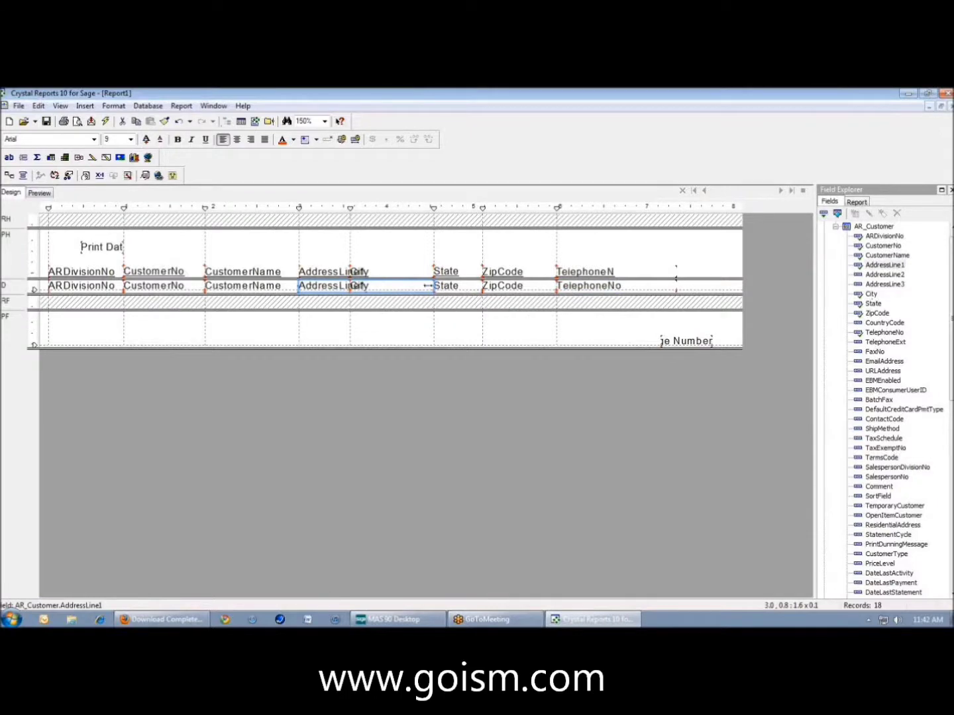
{"action": "left_click_drag", "start_coordinate": [433, 286], "coordinate": [355, 289]}
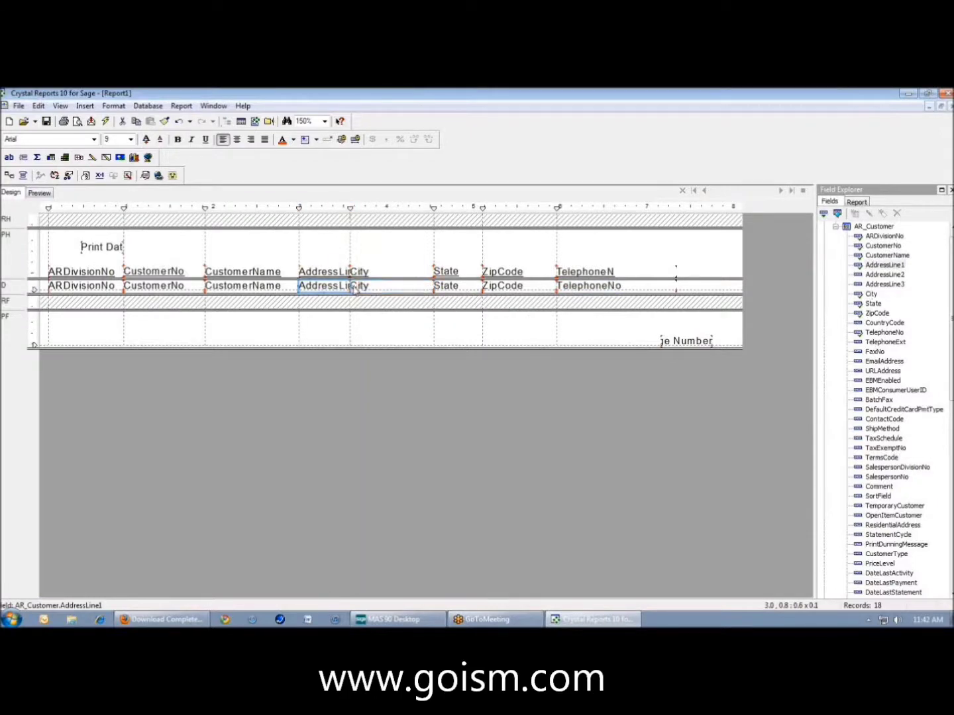
{"action": "left_click", "coordinate": [37, 193]}
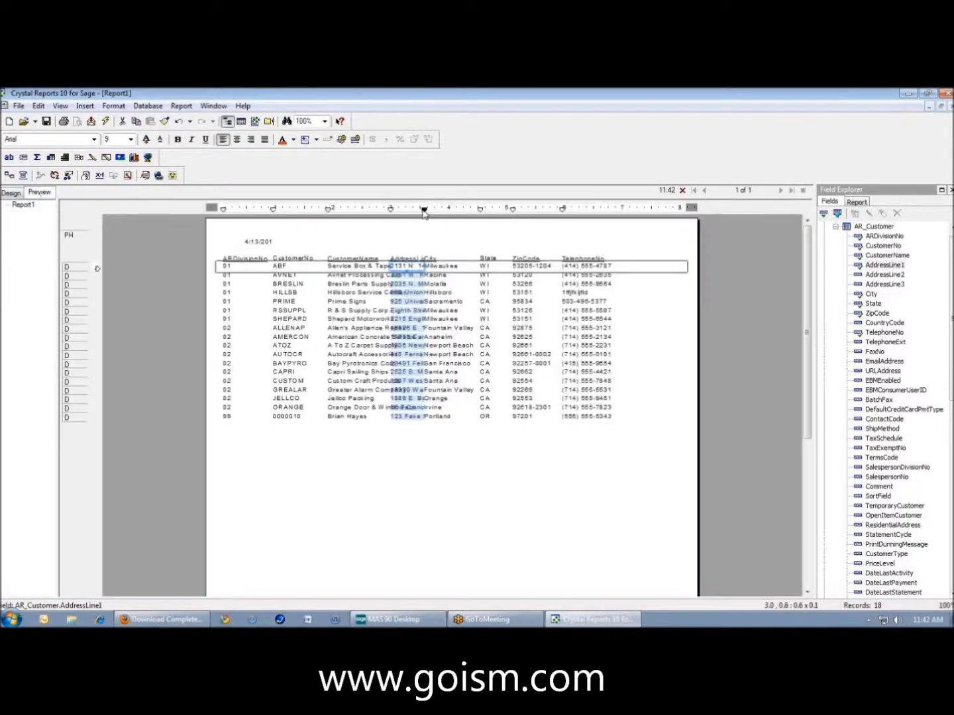
Widen AddressLine1 and shift the TelephoneNo, ZipCode, State and City columns right in Preview.
{"action": "left_click_drag", "start_coordinate": [424, 209], "coordinate": [400, 211]}
{"action": "left_click_drag", "start_coordinate": [329, 211], "coordinate": [325, 211]}
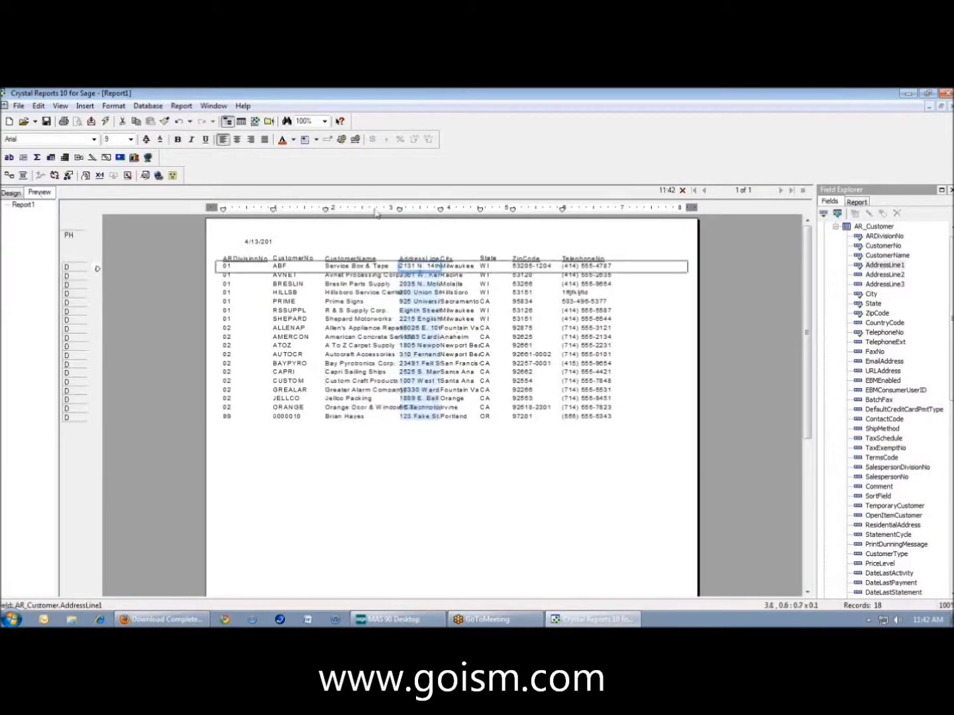
{"action": "left_click_drag", "start_coordinate": [563, 211], "coordinate": [604, 211]}
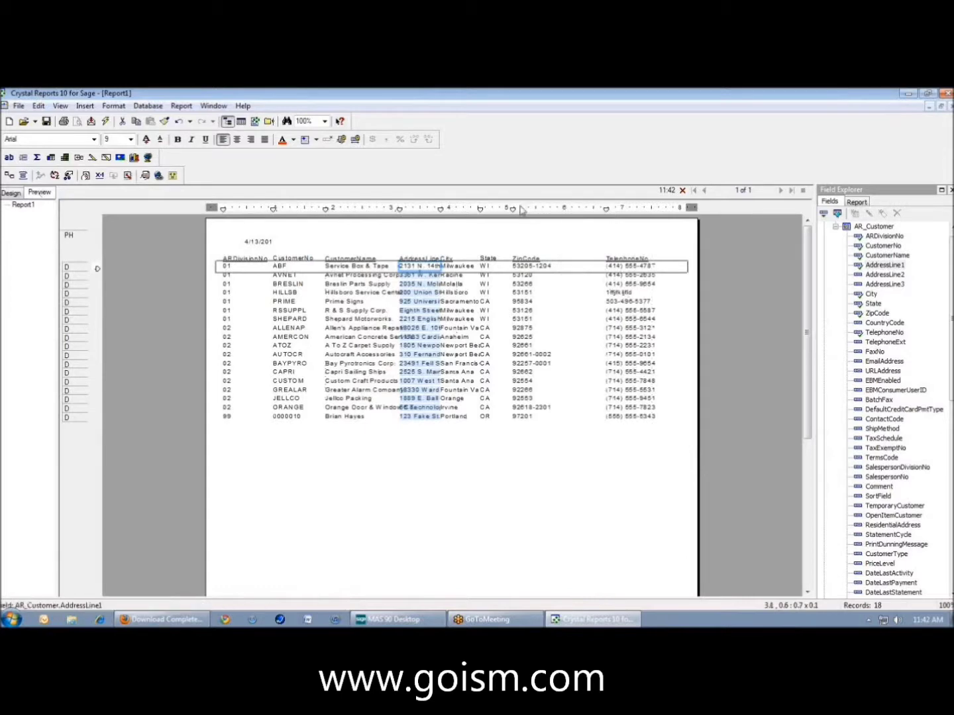
{"action": "left_click_drag", "start_coordinate": [514, 211], "coordinate": [563, 212]}
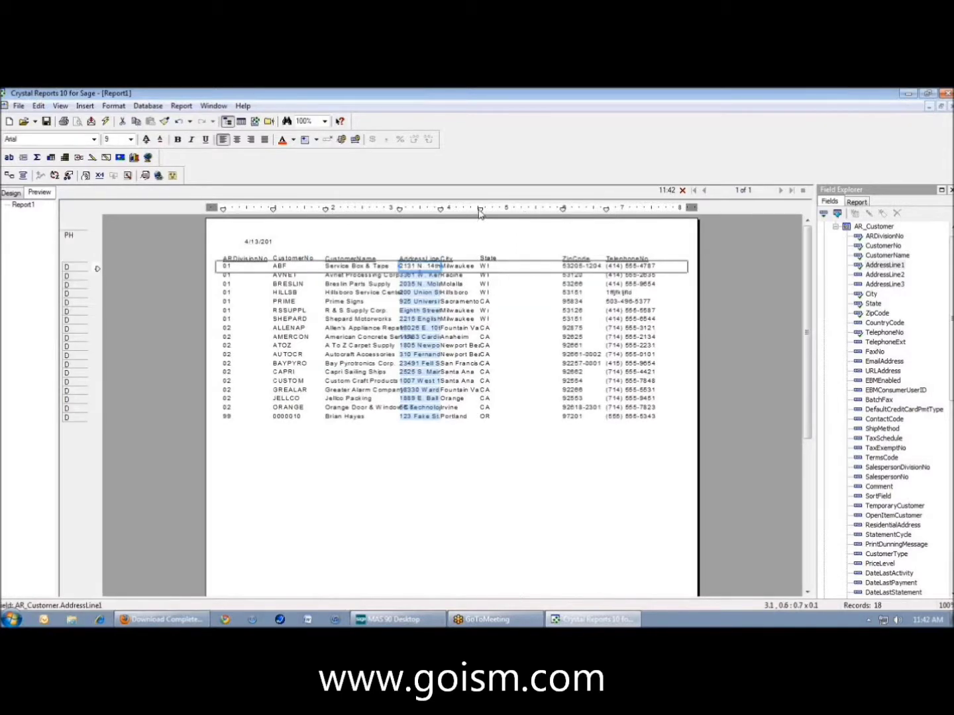
{"action": "left_click_drag", "start_coordinate": [480, 211], "coordinate": [528, 210]}
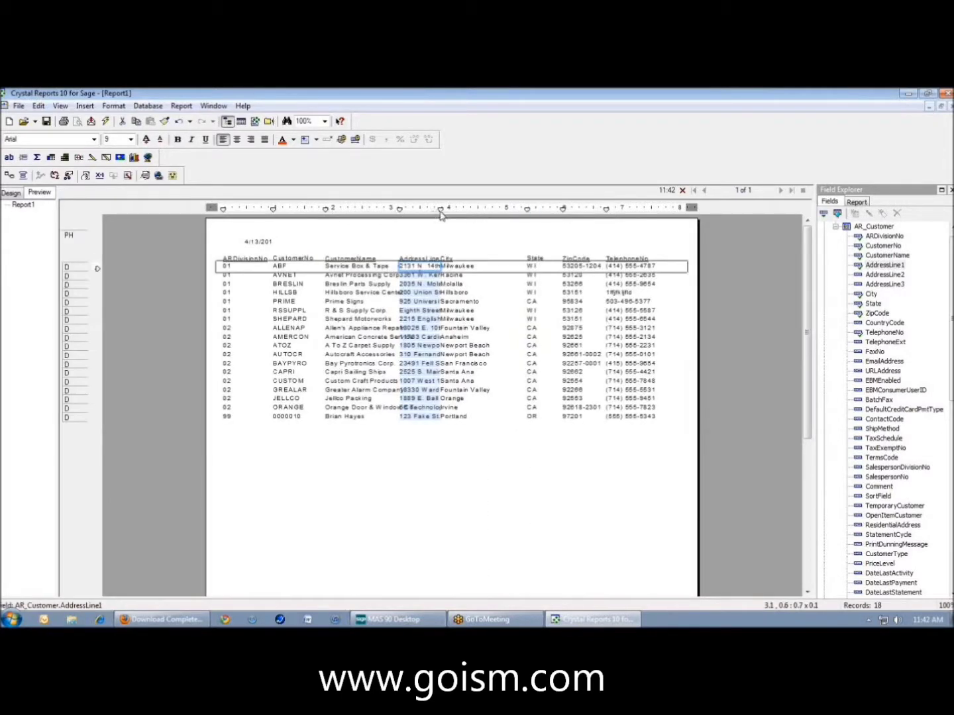
{"action": "left_click_drag", "start_coordinate": [441, 212], "coordinate": [468, 211]}
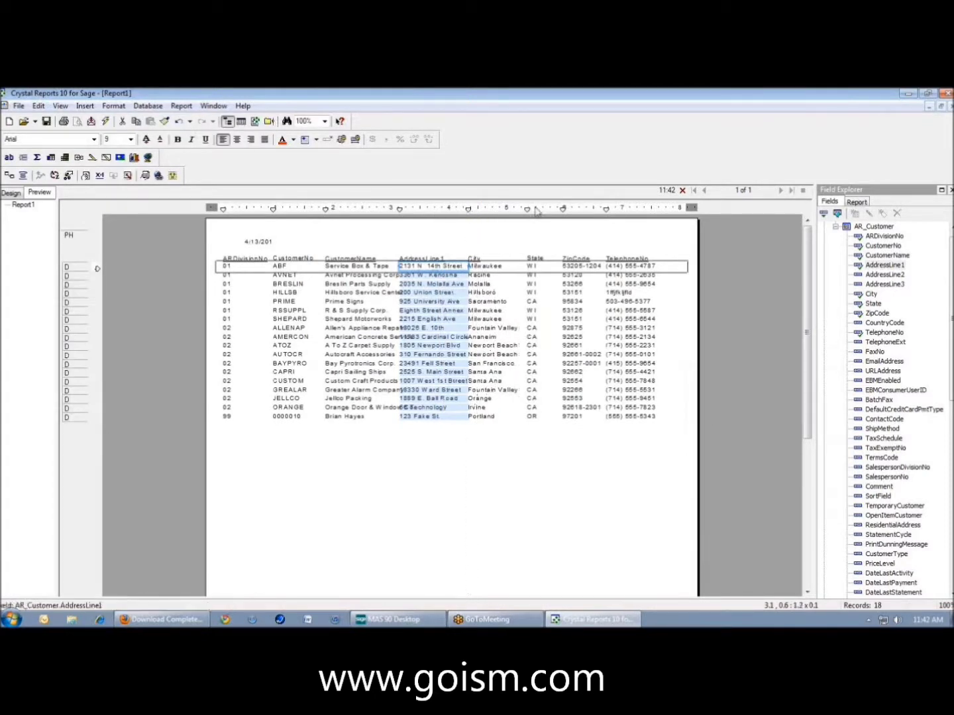
Fine-tune the TelephoneNo, City, AddressLine1, CustomerNo and CustomerName column positions, then return to Design.
{"action": "left_click_drag", "start_coordinate": [605, 210], "coordinate": [534, 211]}
{"action": "left_click_drag", "start_coordinate": [468, 211], "coordinate": [477, 211]}
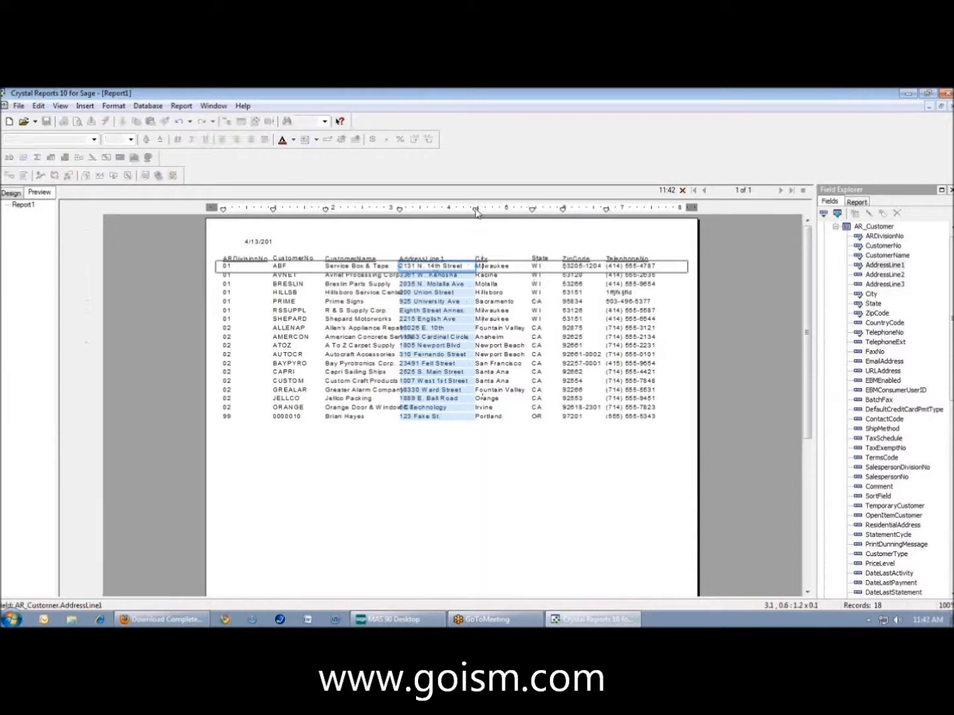
{"action": "left_click_drag", "start_coordinate": [401, 211], "coordinate": [410, 211]}
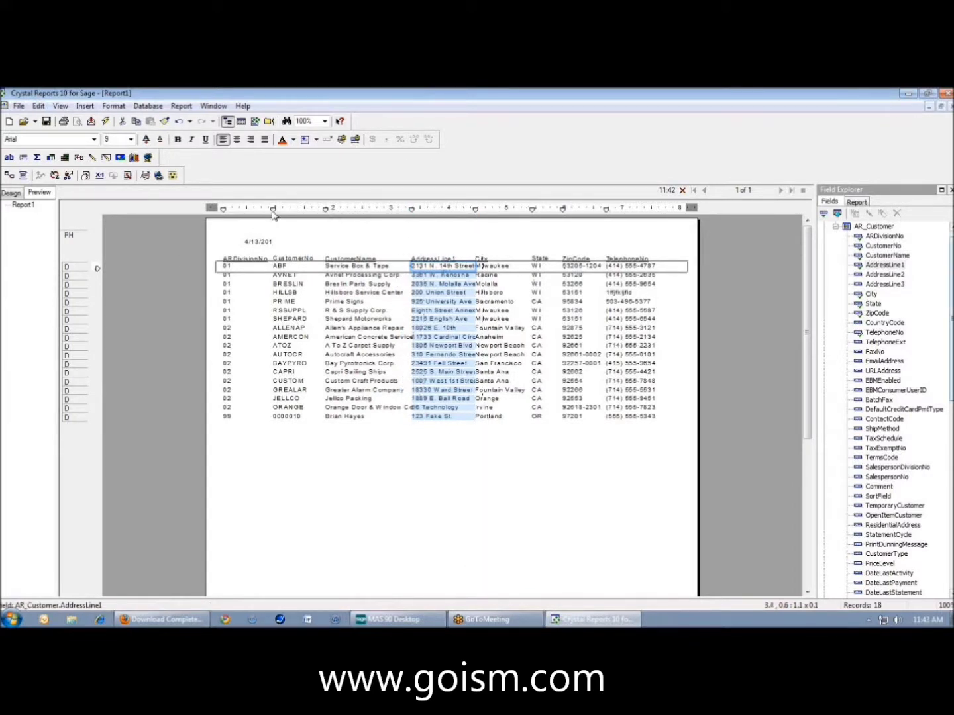
{"action": "left_click_drag", "start_coordinate": [272, 211], "coordinate": [262, 210]}
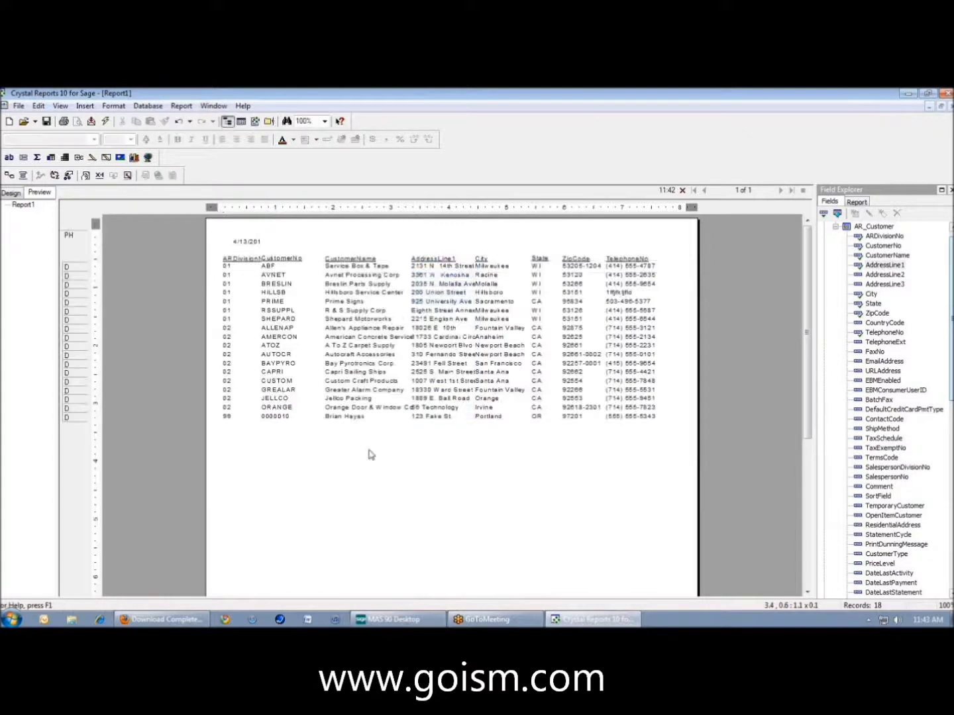
{"action": "left_click", "coordinate": [365, 391]}
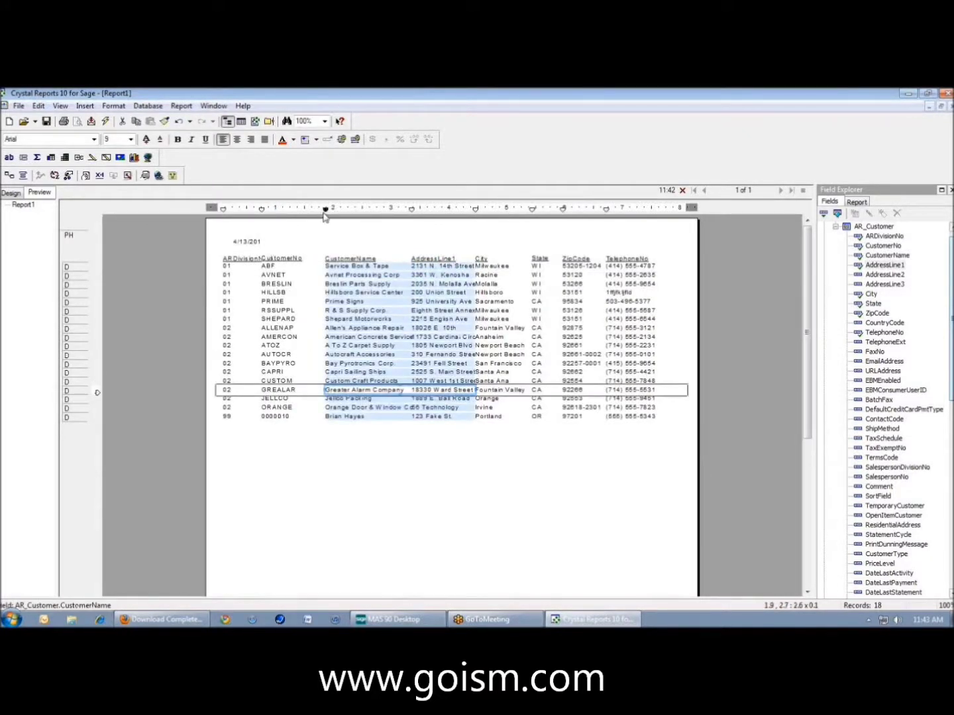
{"action": "left_click_drag", "start_coordinate": [324, 217], "coordinate": [316, 216]}
{"action": "left_click", "coordinate": [427, 464]}
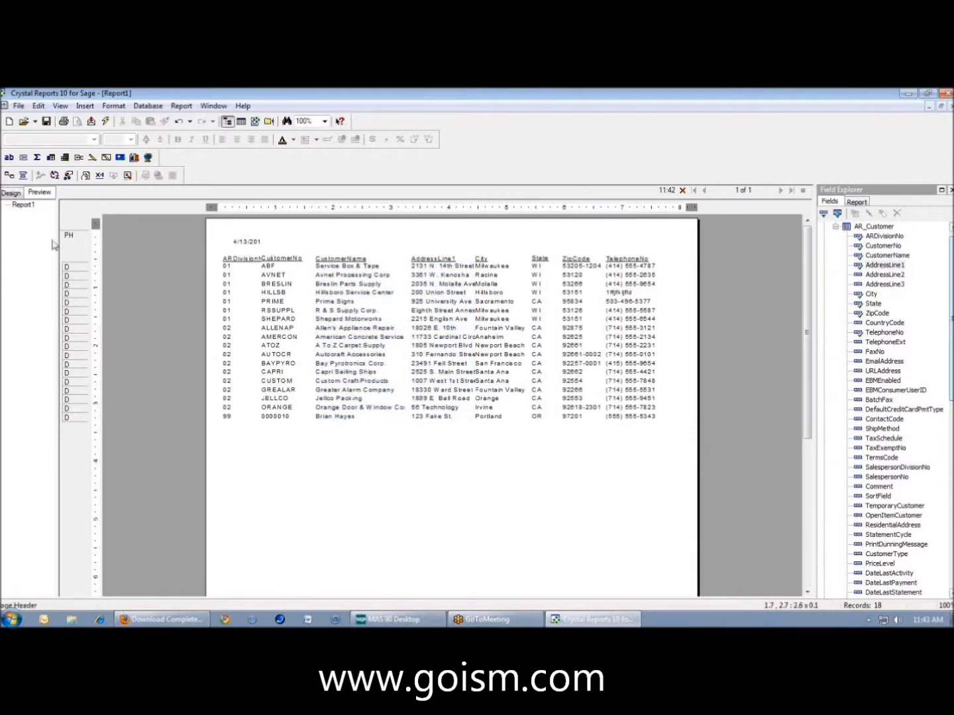
{"action": "left_click", "coordinate": [15, 194]}
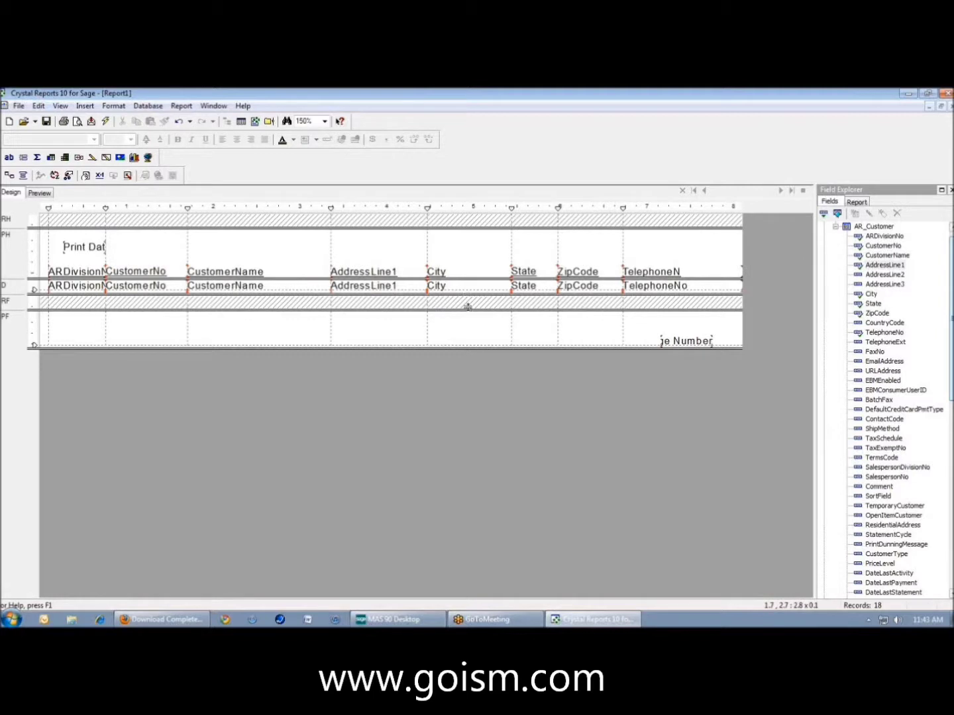
Make the Details section taller, add a horizontal guideline, and move all detail fields down onto it.
{"action": "left_click_drag", "start_coordinate": [468, 307], "coordinate": [468, 328]}
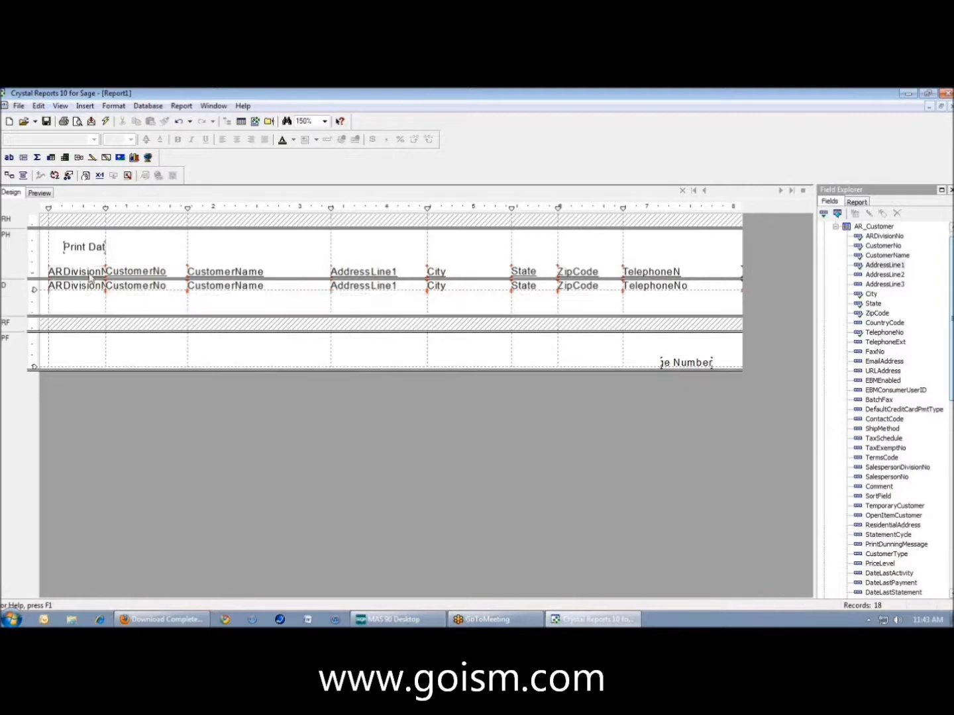
{"action": "left_click", "coordinate": [32, 295]}
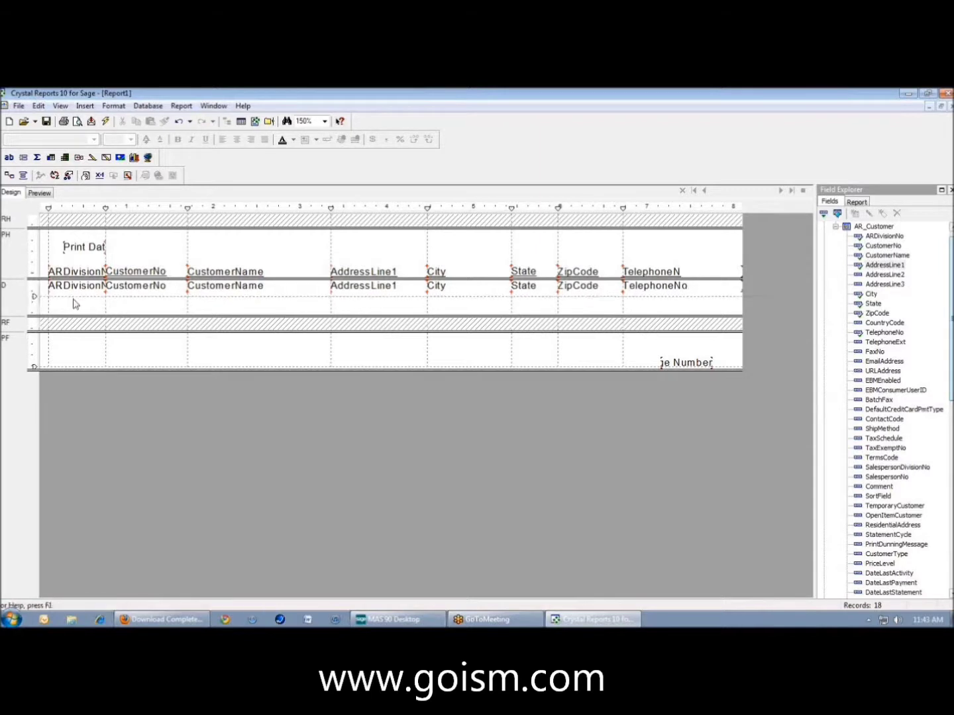
{"action": "left_click_drag", "start_coordinate": [74, 304], "coordinate": [671, 306]}
{"action": "left_click_drag", "start_coordinate": [74, 309], "coordinate": [574, 279]}
{"action": "left_click_drag", "start_coordinate": [649, 293], "coordinate": [649, 295]}
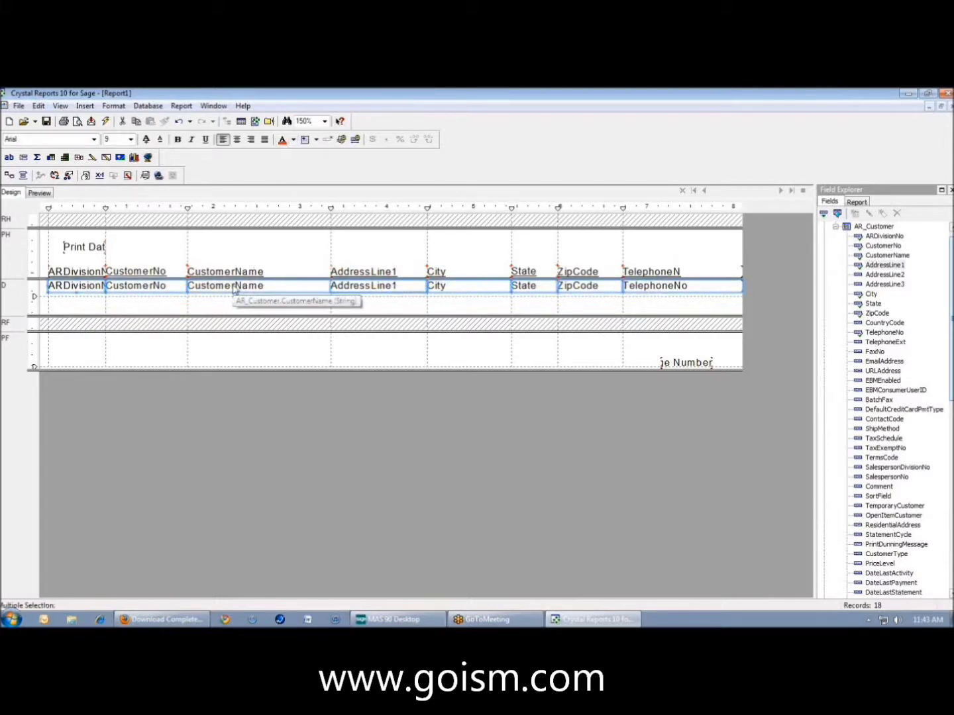
{"action": "left_click_drag", "start_coordinate": [233, 289], "coordinate": [235, 303]}
{"action": "key", "text": "ctrl+z"}
{"action": "key", "text": "ctrl+y"}
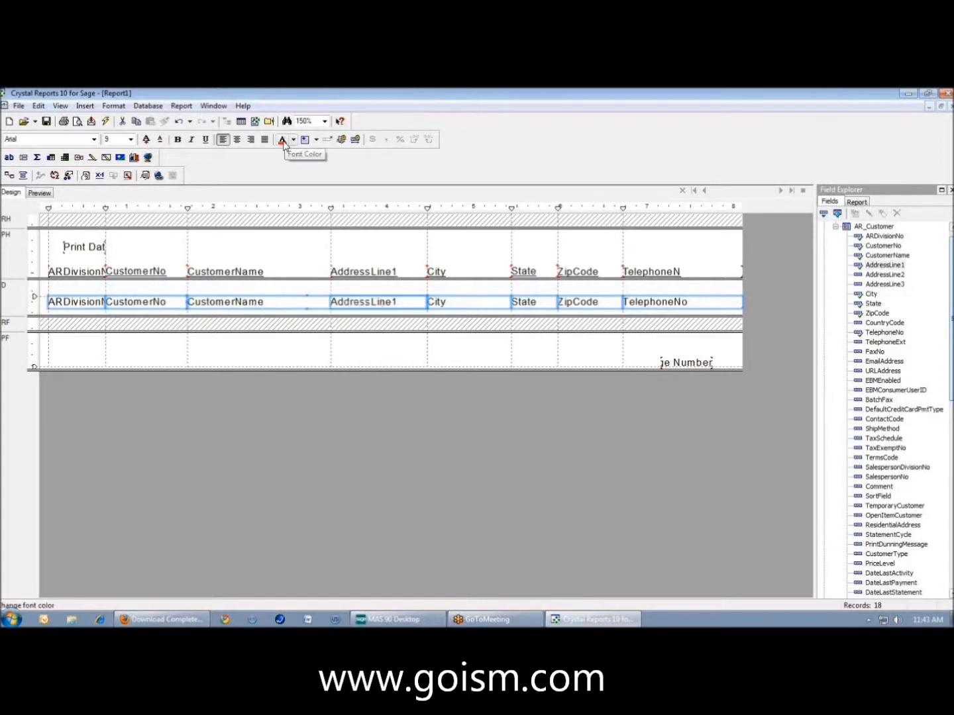
Try red, larger, left-aligned detail text, then reset the detail fields' font colour to black.
{"action": "left_click", "coordinate": [283, 140]}
{"action": "left_click", "coordinate": [41, 194]}
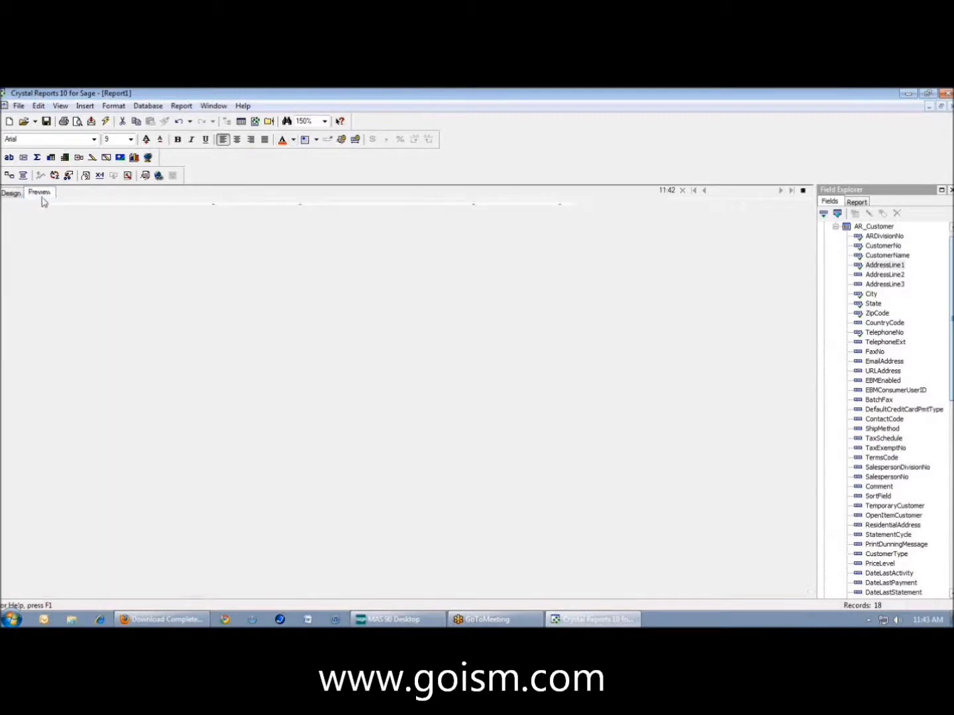
{"action": "left_click", "coordinate": [146, 140]}
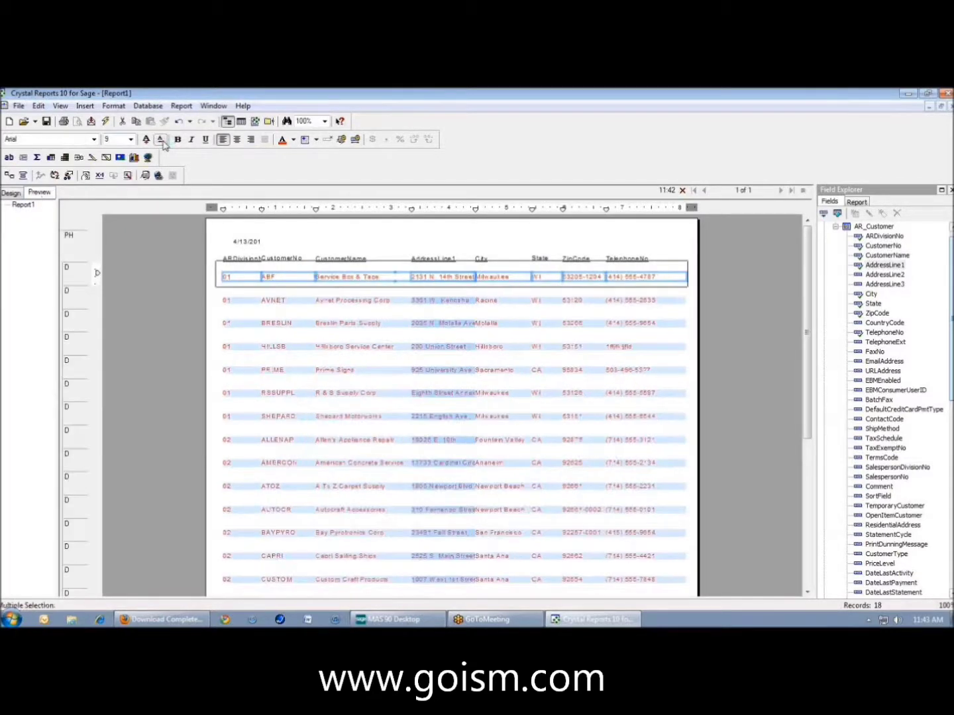
{"action": "left_click", "coordinate": [224, 140]}
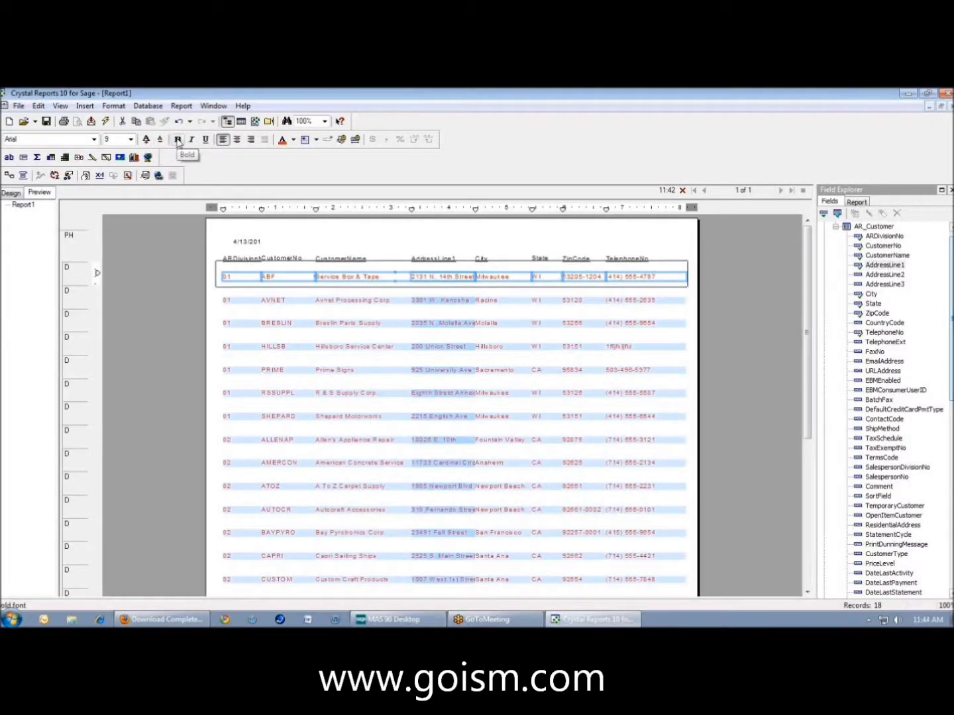
{"action": "key", "text": "ctrl+d"}
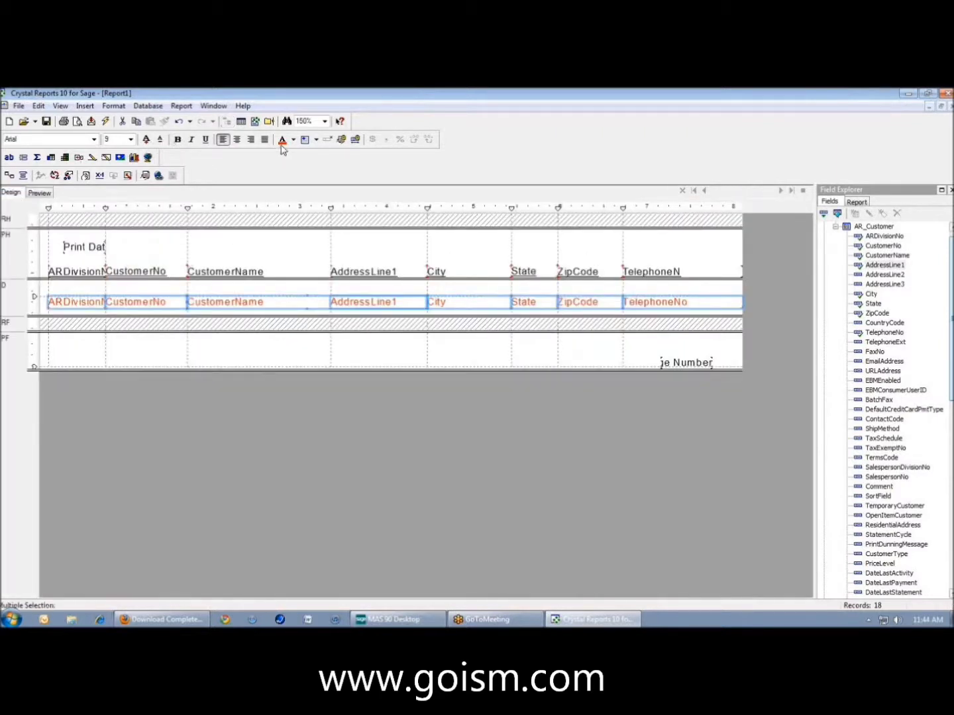
{"action": "left_click", "coordinate": [292, 140]}
{"action": "left_click", "coordinate": [283, 170]}
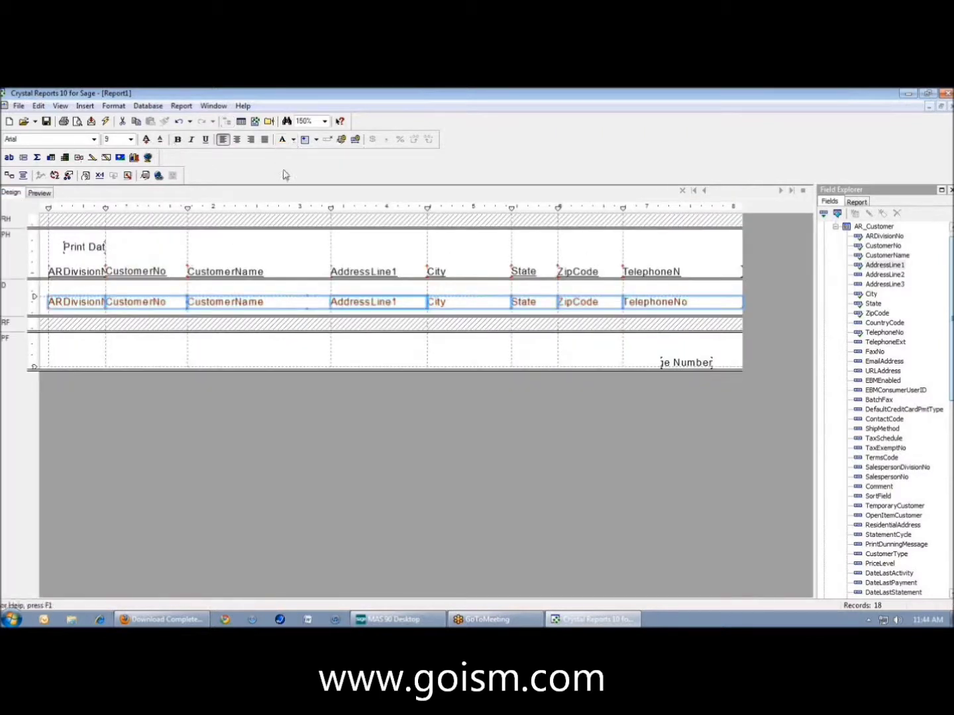
{"action": "left_click", "coordinate": [673, 314]}
{"action": "left_click_drag", "start_coordinate": [669, 329], "coordinate": [80, 307]}
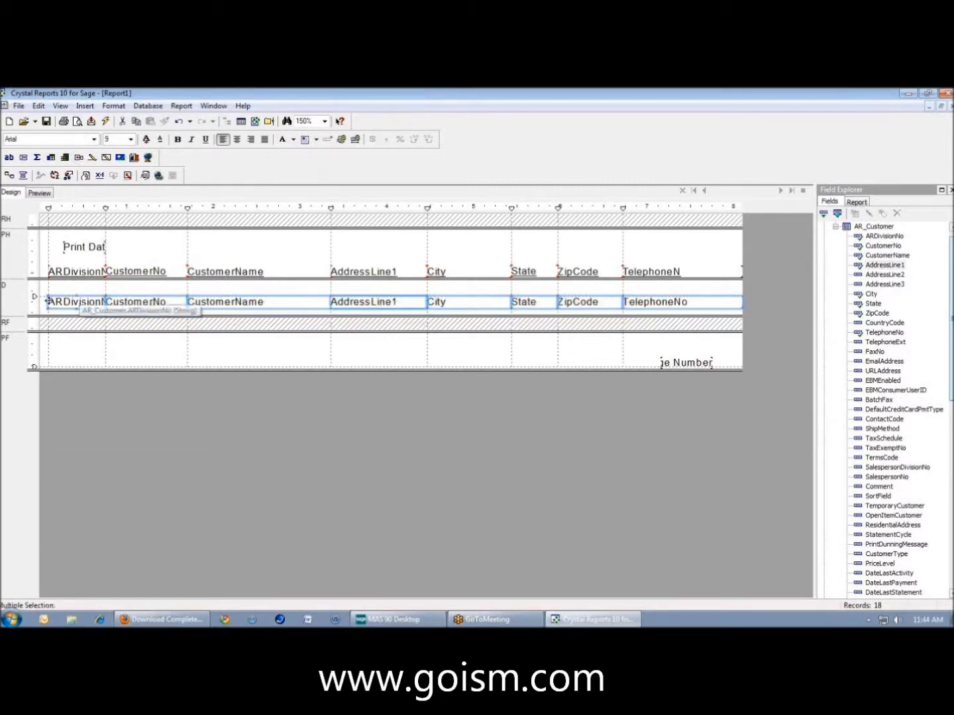
Nudge the ARDivisionNo, CustomerName and City detail fields slightly upward and check them in Preview.
{"action": "left_click", "coordinate": [37, 300]}
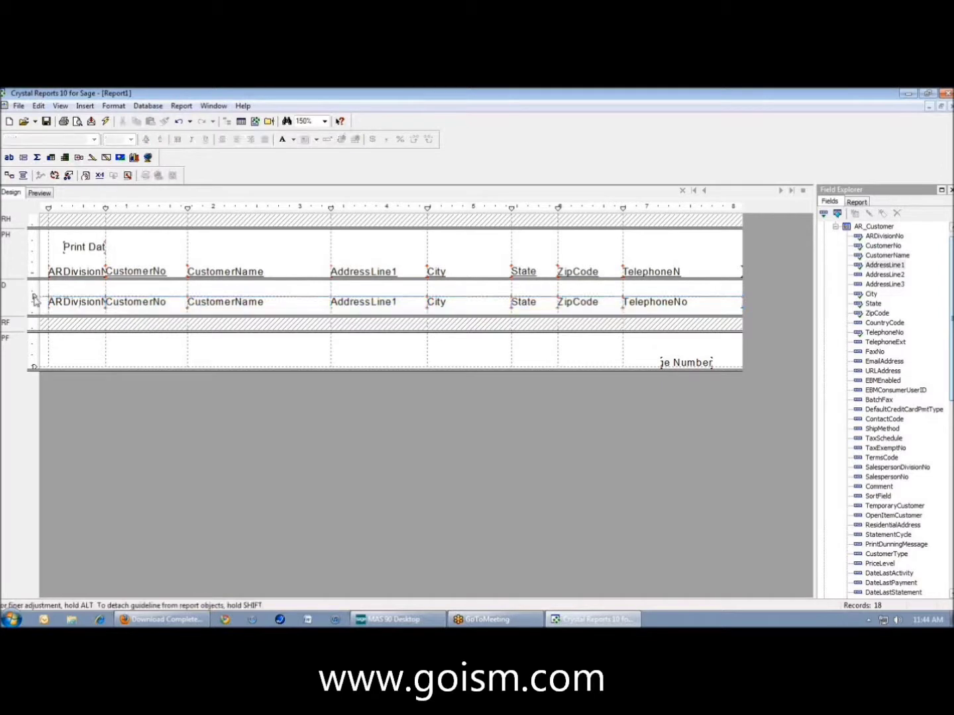
{"action": "left_click", "coordinate": [66, 302]}
{"action": "left_click_drag", "start_coordinate": [67, 301], "coordinate": [67, 294]}
{"action": "left_click", "coordinate": [231, 303]}
{"action": "left_click_drag", "start_coordinate": [232, 303], "coordinate": [232, 300]}
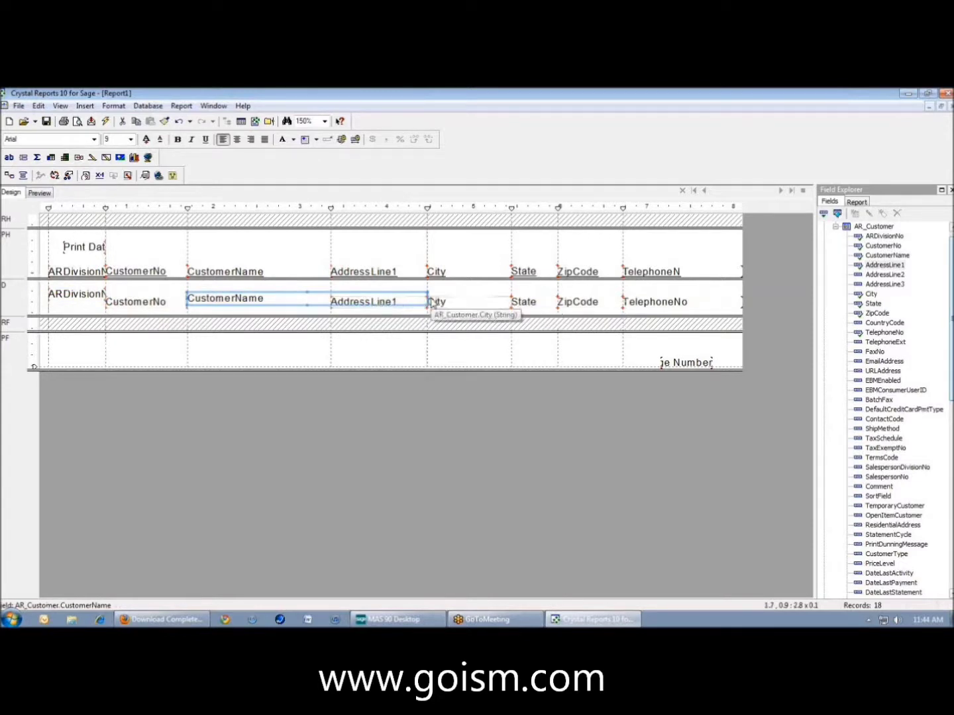
{"action": "left_click_drag", "start_coordinate": [334, 298], "coordinate": [366, 308]}
{"action": "left_click", "coordinate": [364, 303]}
{"action": "left_click", "coordinate": [448, 306]}
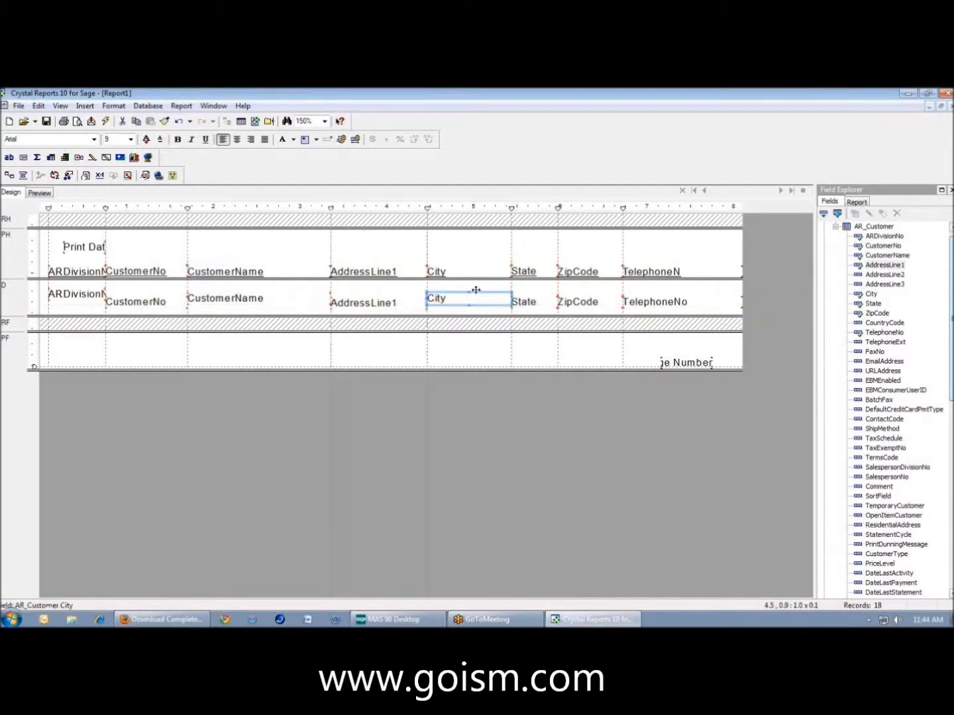
{"action": "left_click", "coordinate": [39, 192]}
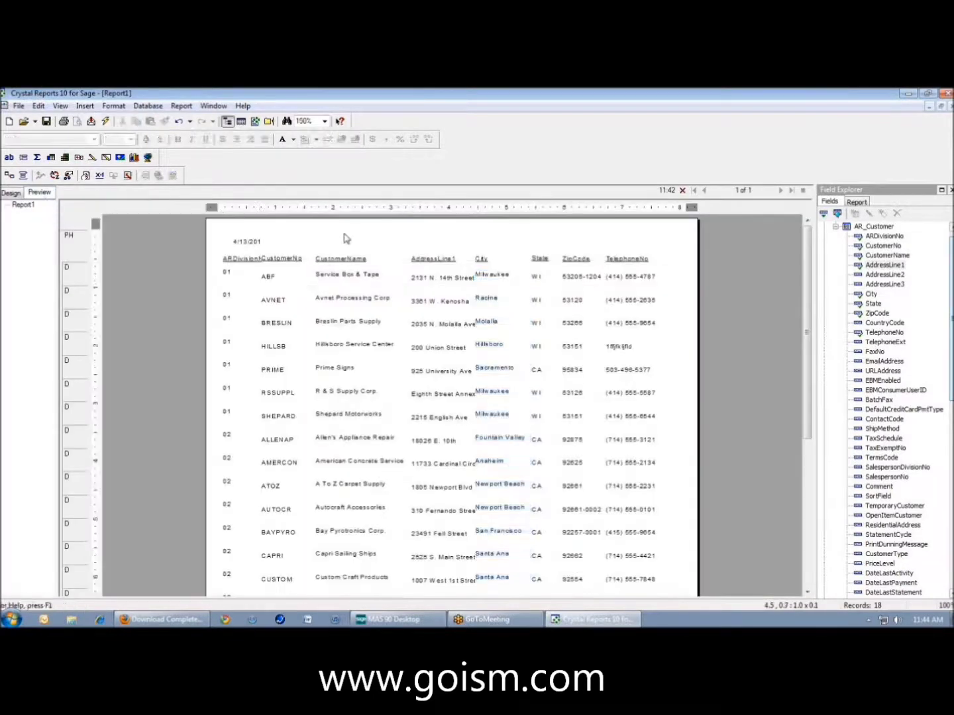
{"action": "left_click", "coordinate": [12, 193]}
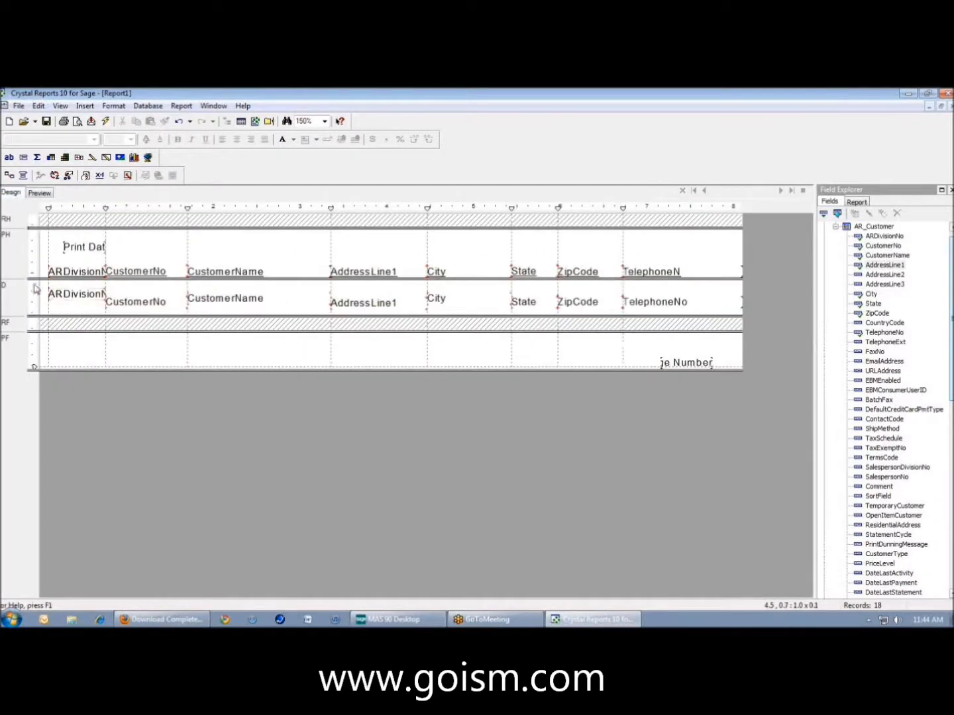
Nudge the CustomerNo detail field up into the top detail row.
{"action": "left_click", "coordinate": [62, 298]}
{"action": "left_click_drag", "start_coordinate": [128, 316], "coordinate": [669, 297]}
{"action": "left_click", "coordinate": [314, 317]}
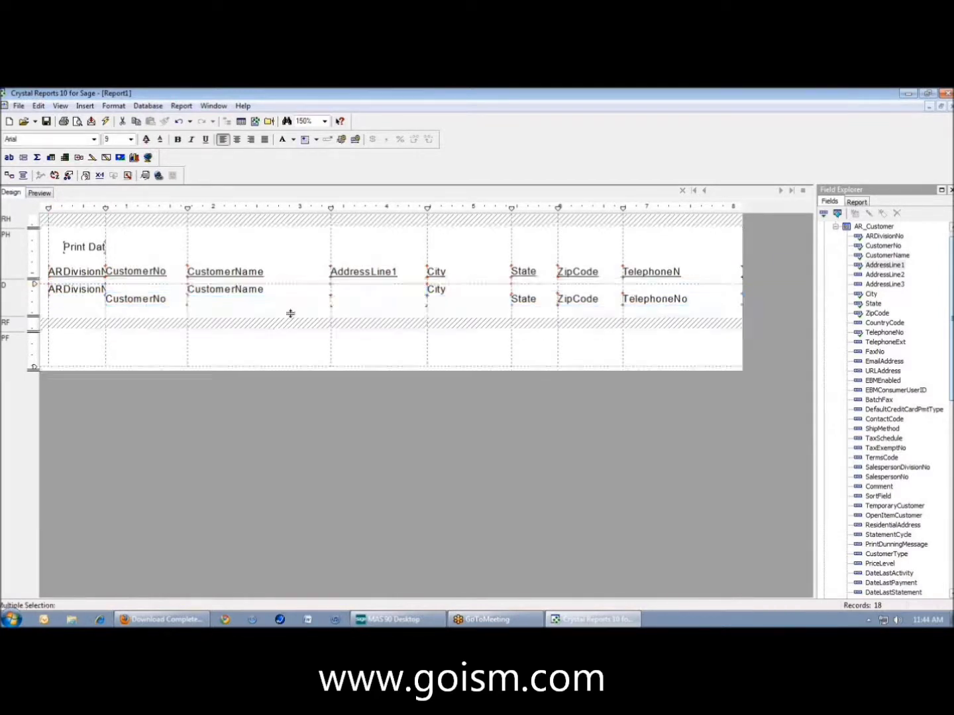
{"action": "left_click", "coordinate": [202, 312]}
{"action": "left_click", "coordinate": [170, 303]}
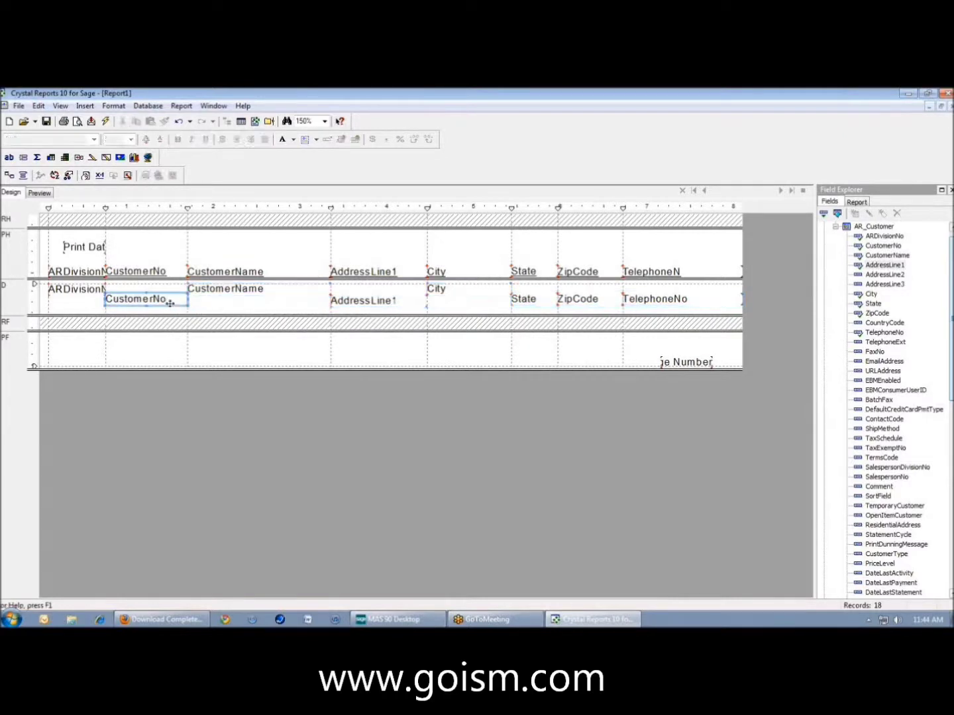
{"action": "key", "text": "Up"}
{"action": "key", "text": "Up"}
{"action": "key", "text": "Up"}
Move AddressLine1, State, ZipCode and TelephoneNo up level with the rest of the row.
{"action": "left_click", "coordinate": [212, 294]}
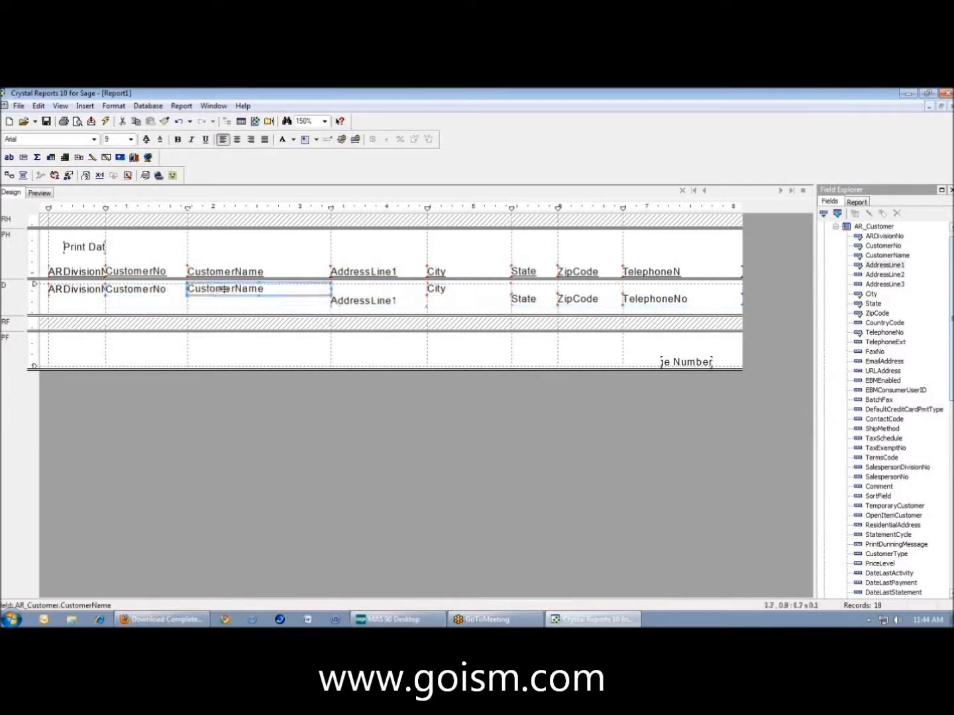
{"action": "left_click", "coordinate": [394, 300]}
{"action": "key", "text": "Up"}
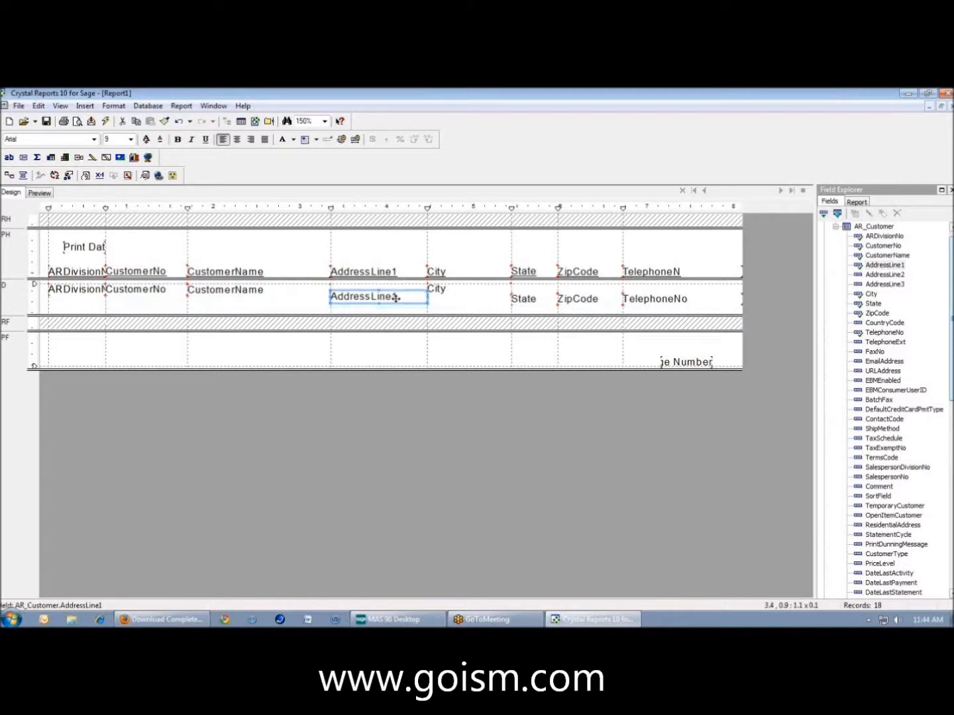
{"action": "key", "text": "Up"}
{"action": "key", "text": "Up"}
{"action": "left_click", "coordinate": [539, 300]}
{"action": "key", "text": "Up"}
{"action": "key", "text": "Up"}
{"action": "left_click", "coordinate": [564, 300]}
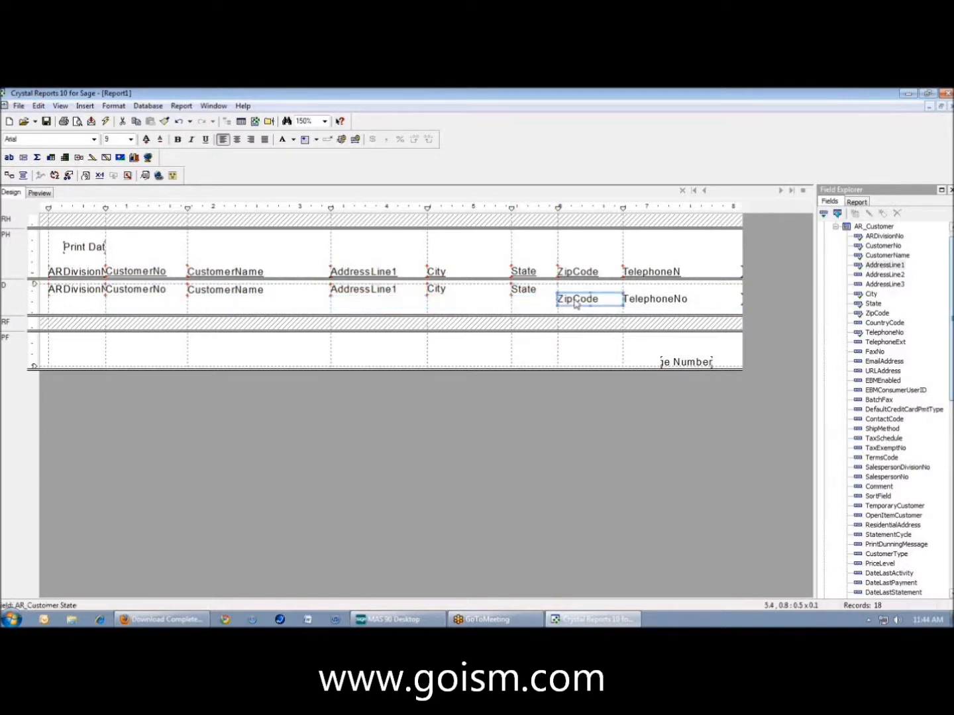
{"action": "key", "text": "Up"}
{"action": "key", "text": "Up"}
{"action": "left_click_drag", "start_coordinate": [640, 296], "coordinate": [633, 295]}
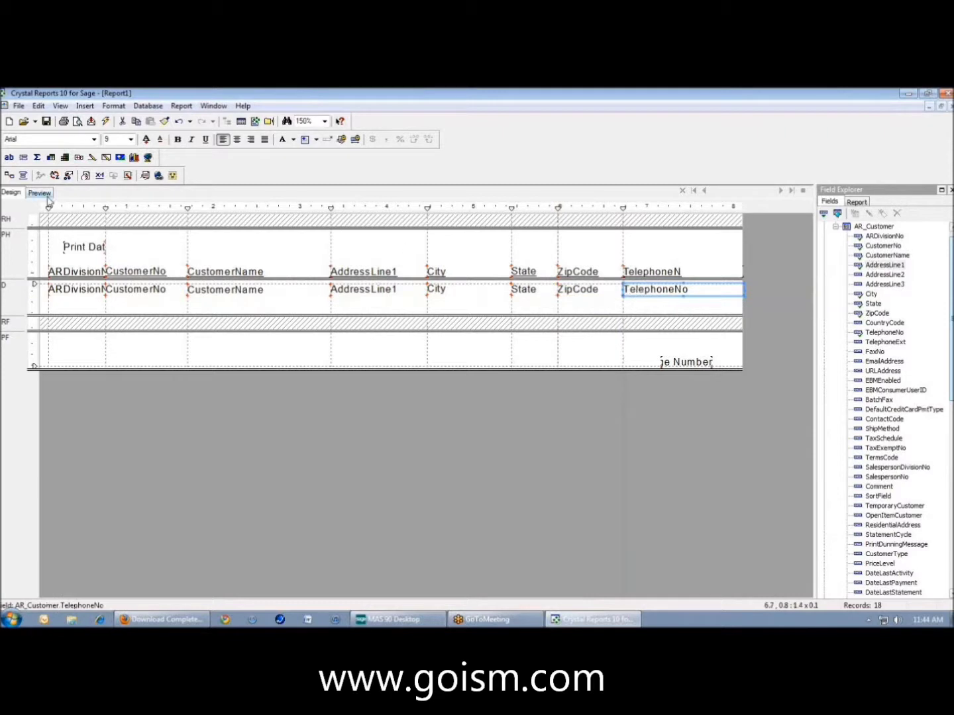
Shrink the Details section to its fields with Fit Section.
{"action": "right_click", "coordinate": [127, 307]}
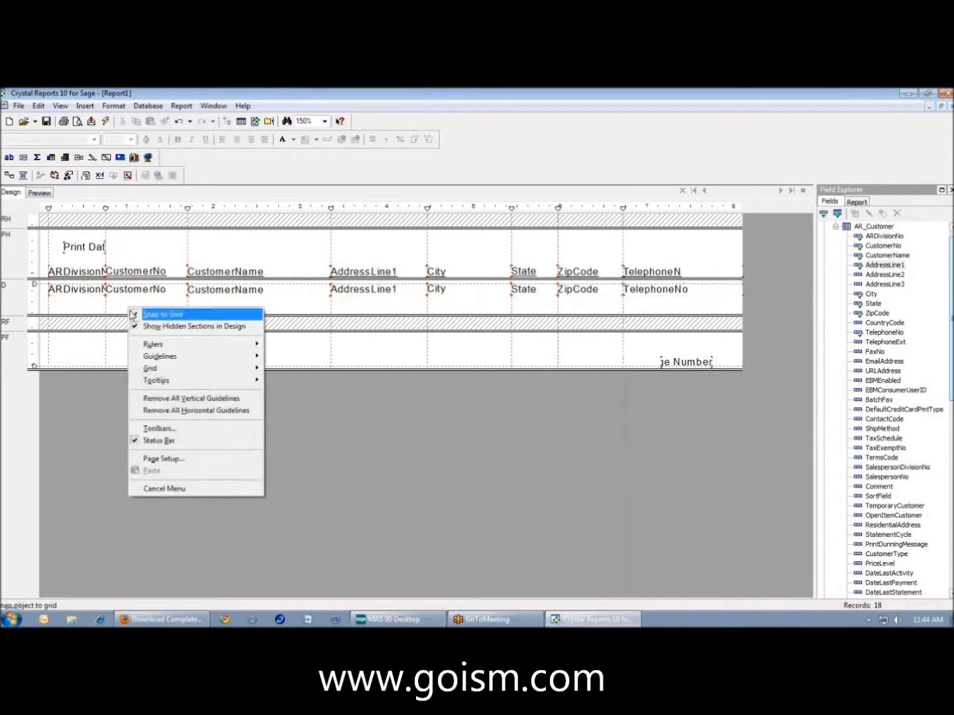
{"action": "key", "text": "Escape"}
{"action": "right_click", "coordinate": [9, 299]}
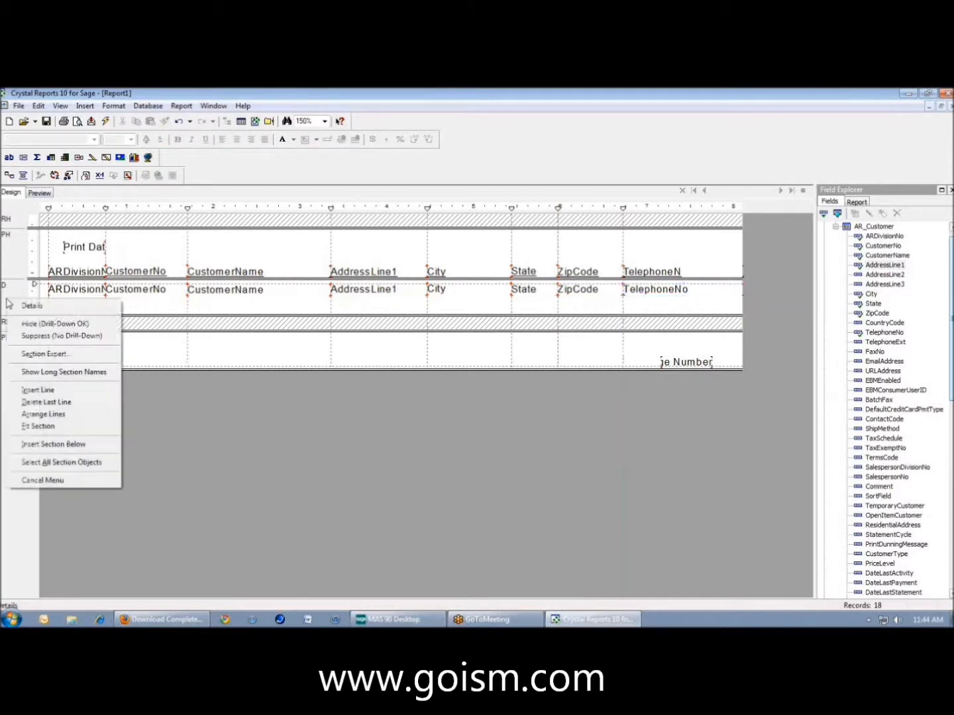
{"action": "left_click", "coordinate": [52, 427]}
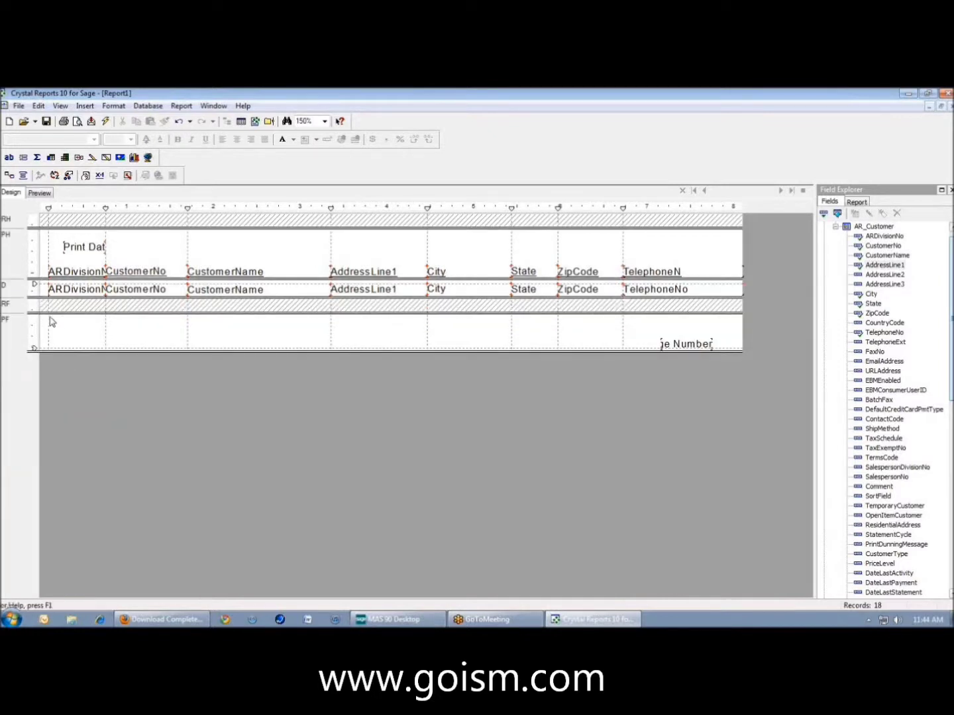
{"action": "key", "text": "ctrl+z"}
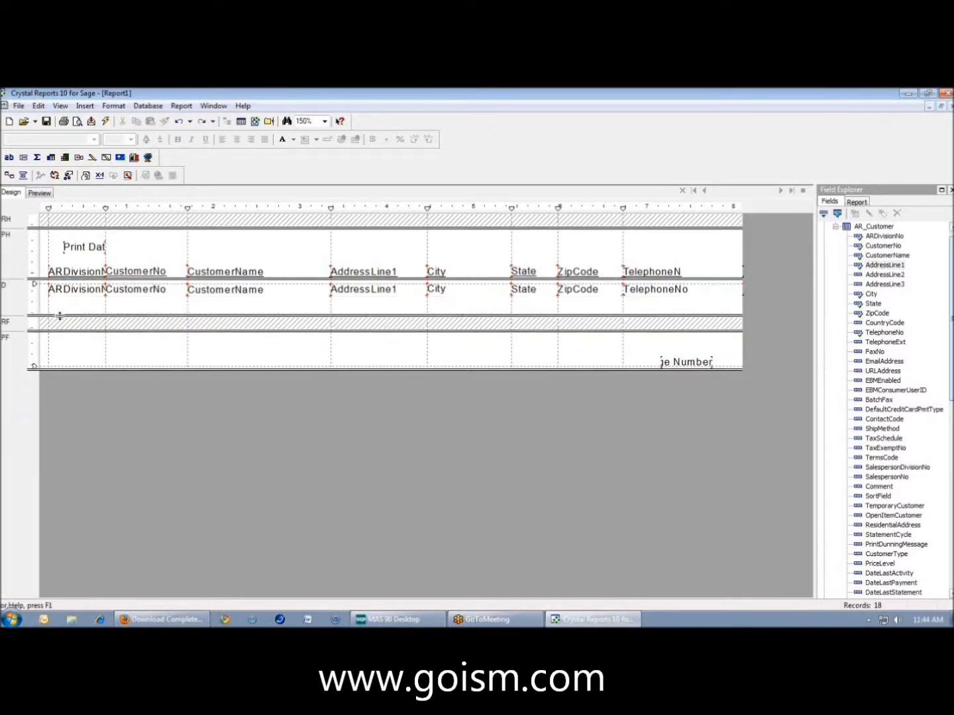
{"action": "key", "text": "ctrl+y"}
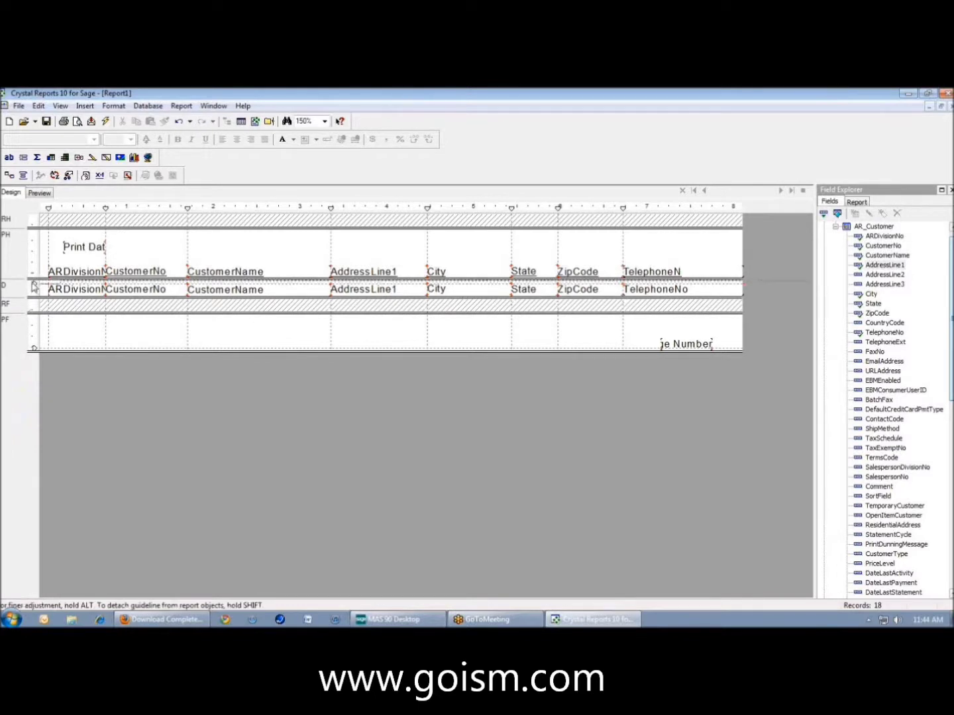
Adjust the Details guideline and CustomerName field so the row aligns, checking in Preview.
{"action": "left_click_drag", "start_coordinate": [33, 287], "coordinate": [38, 285]}
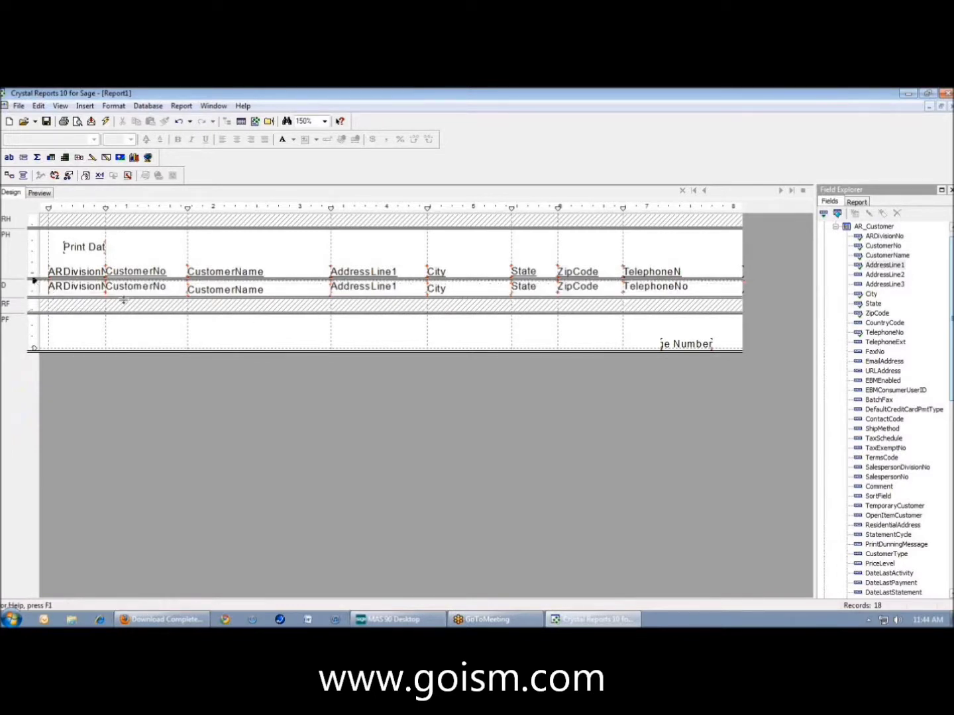
{"action": "left_click", "coordinate": [228, 299]}
{"action": "left_click_drag", "start_coordinate": [228, 298], "coordinate": [229, 295]}
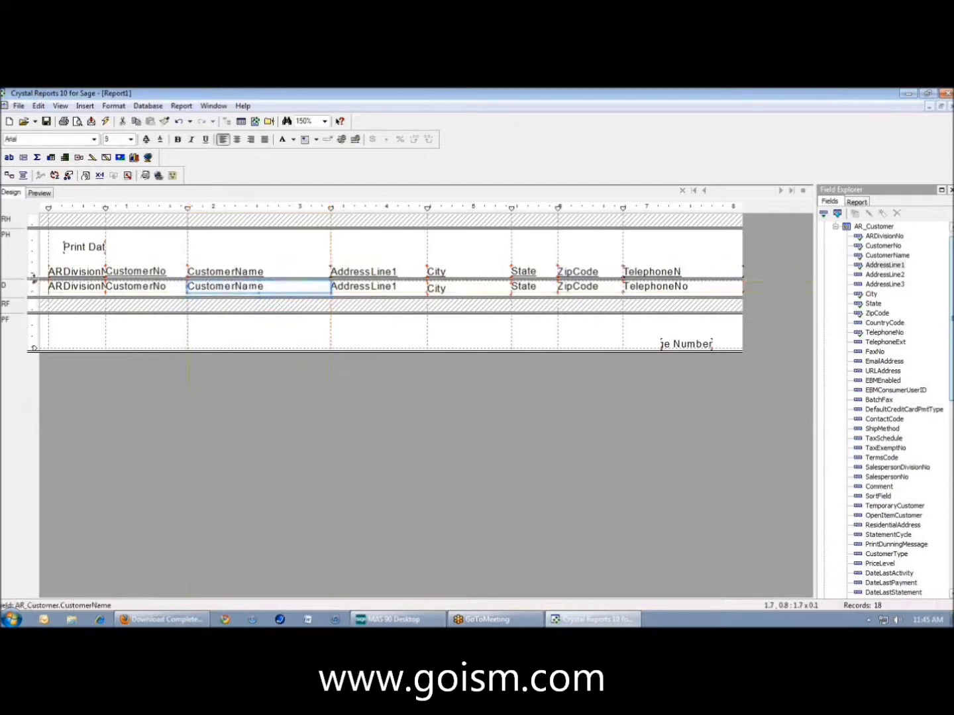
{"action": "left_click_drag", "start_coordinate": [35, 284], "coordinate": [36, 290]}
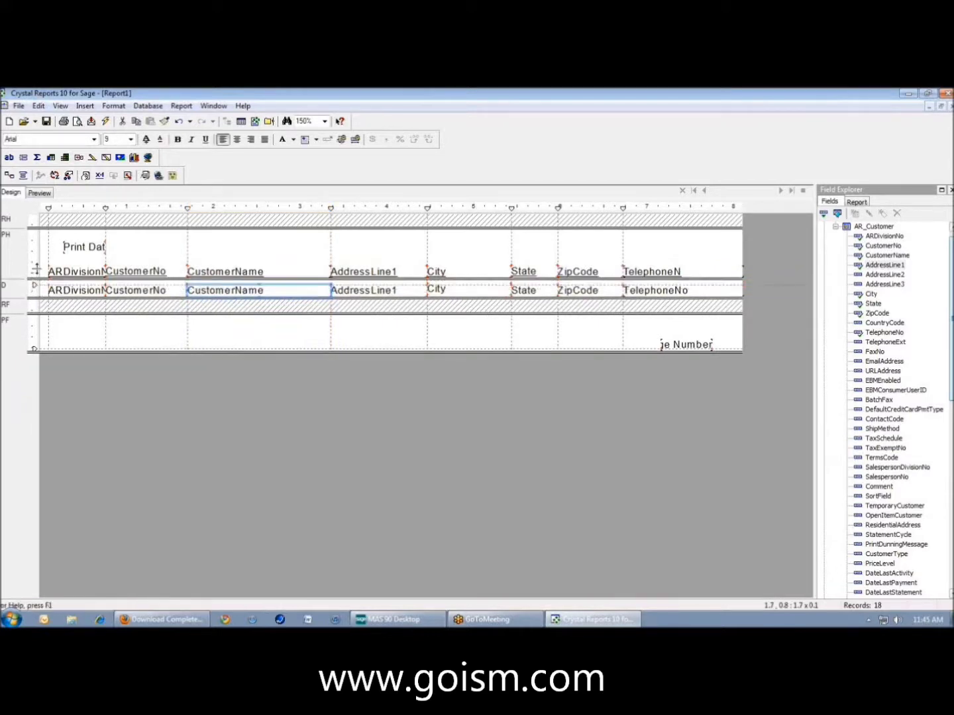
{"action": "left_click", "coordinate": [39, 193]}
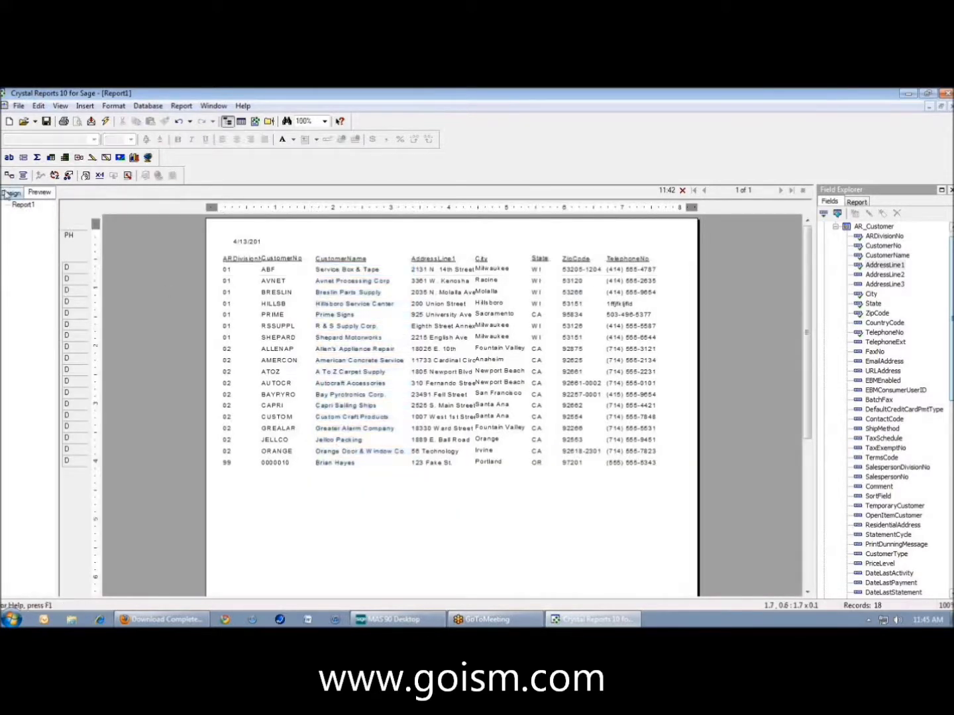
{"action": "left_click", "coordinate": [9, 193]}
{"action": "left_click_drag", "start_coordinate": [34, 286], "coordinate": [33, 295]}
{"action": "left_click", "coordinate": [41, 194]}
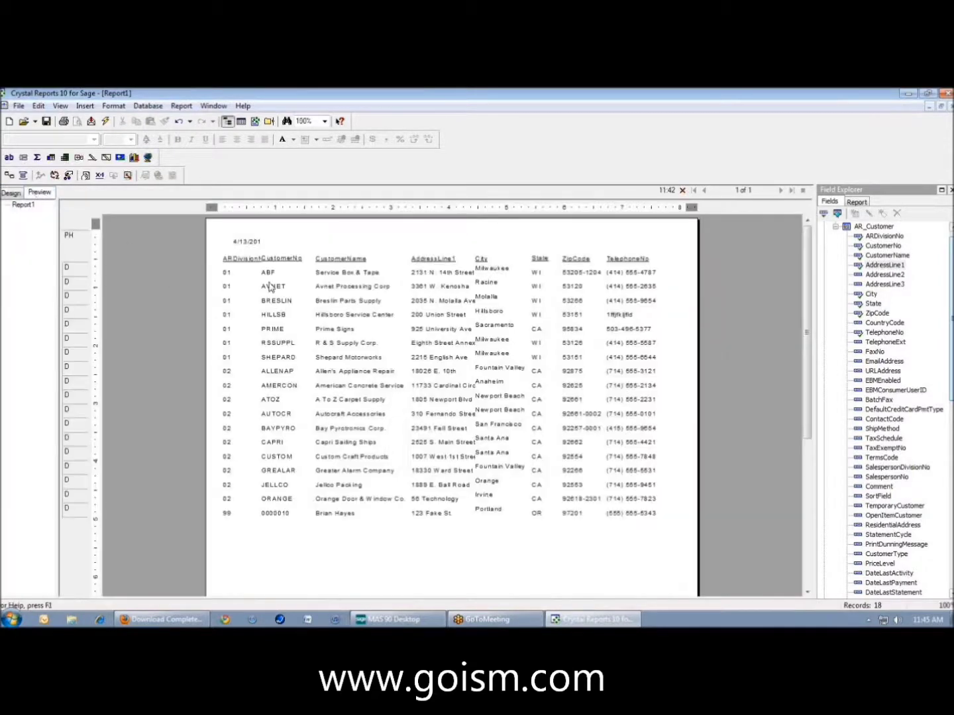
{"action": "left_click", "coordinate": [11, 194]}
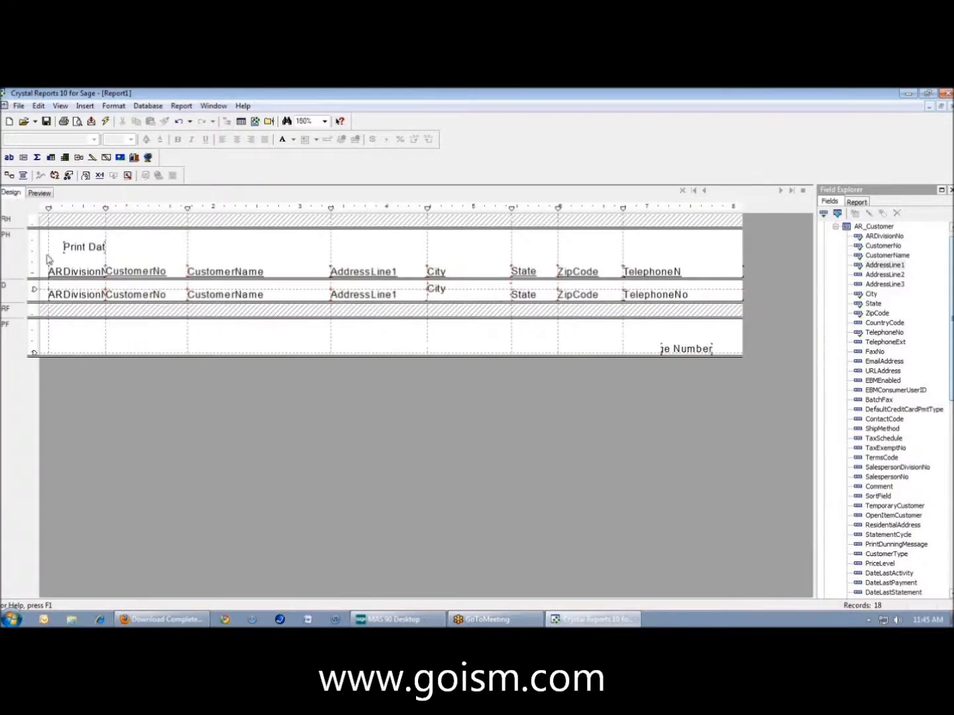
{"action": "left_click_drag", "start_coordinate": [37, 292], "coordinate": [35, 282]}
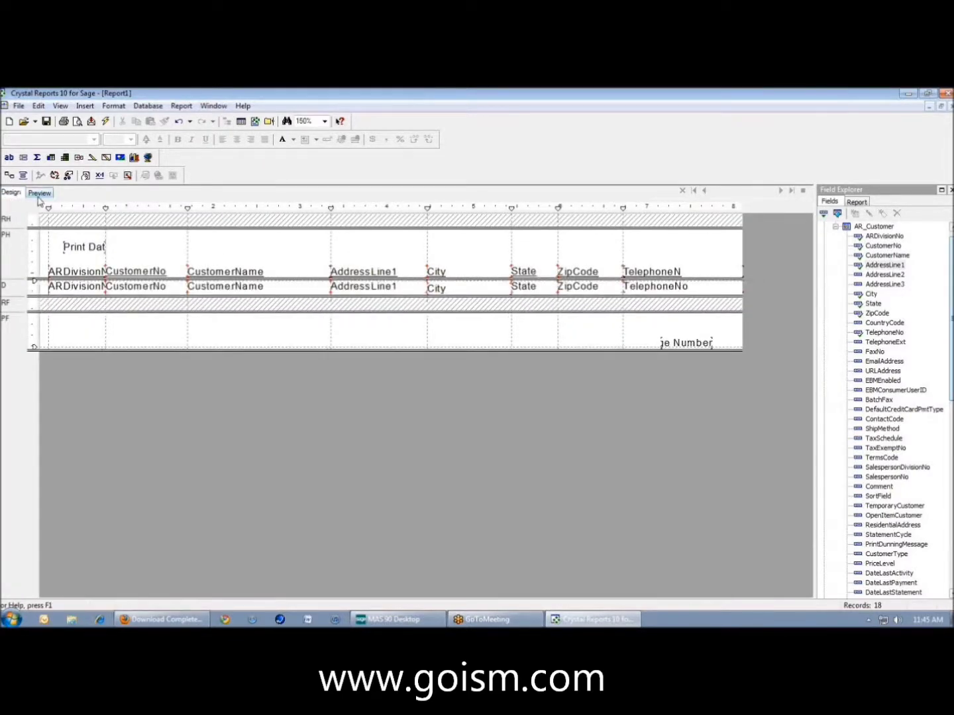
{"action": "left_click", "coordinate": [39, 196]}
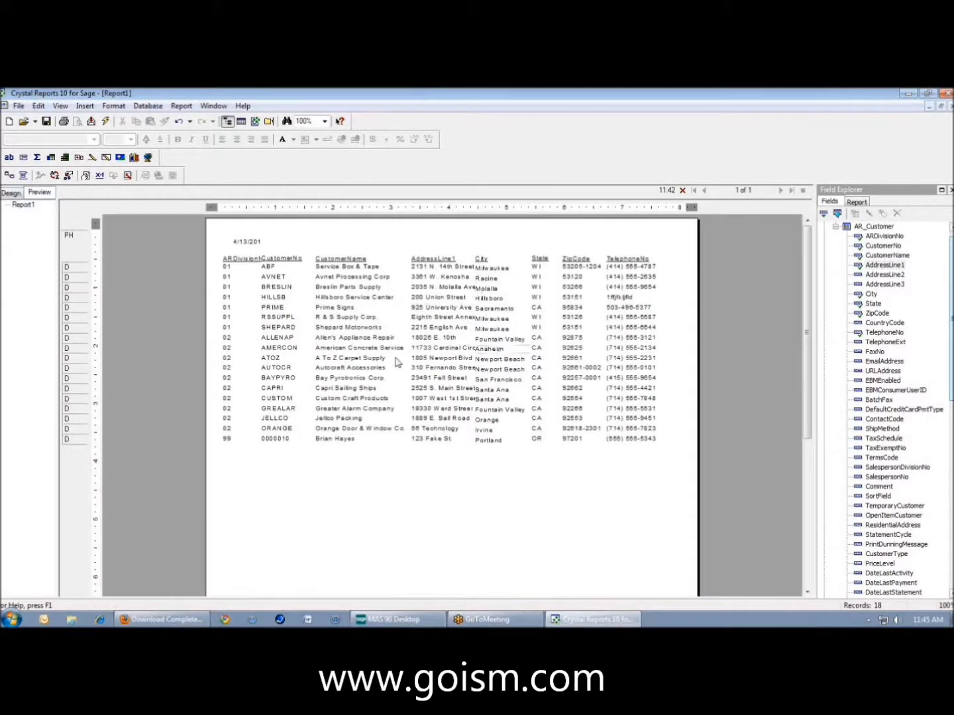
Move the City detail field up level with the row and check it in Preview.
{"action": "left_click", "coordinate": [14, 194]}
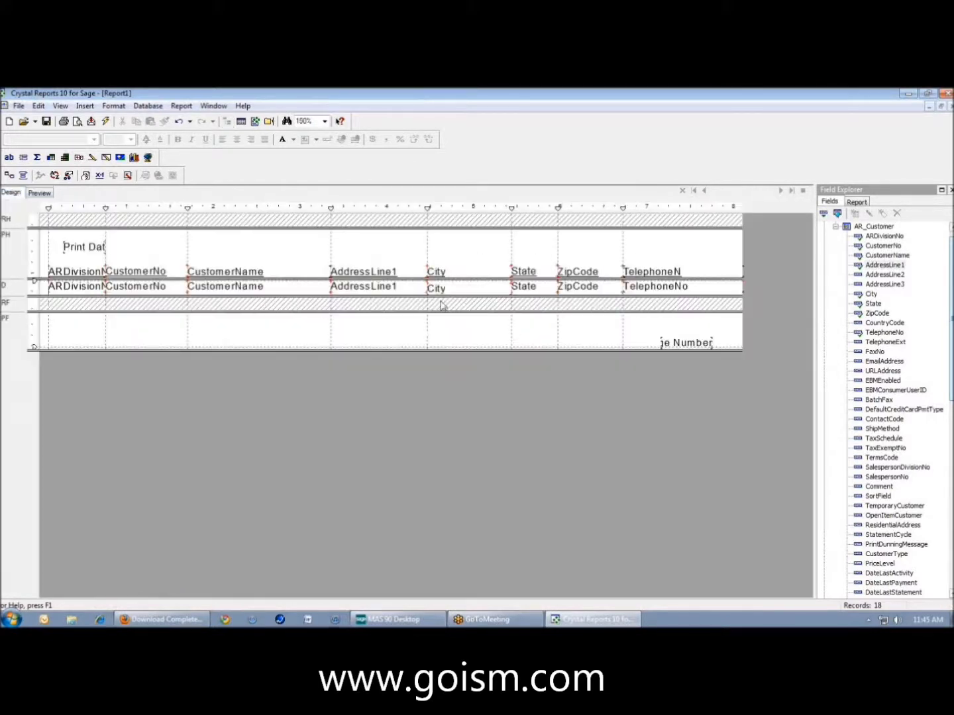
{"action": "left_click_drag", "start_coordinate": [454, 298], "coordinate": [451, 285]}
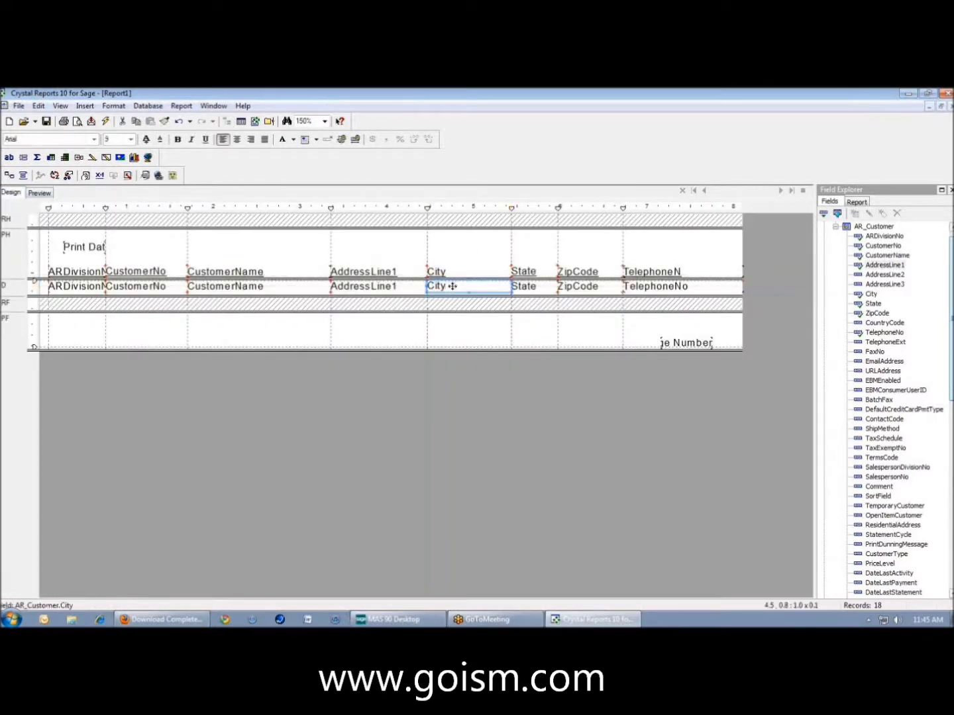
{"action": "left_click", "coordinate": [40, 194]}
{"action": "left_click", "coordinate": [12, 194]}
Insert a group on AR_Customer.State in ascending order.
{"action": "left_click", "coordinate": [85, 106]}
{"action": "left_click", "coordinate": [98, 166]}
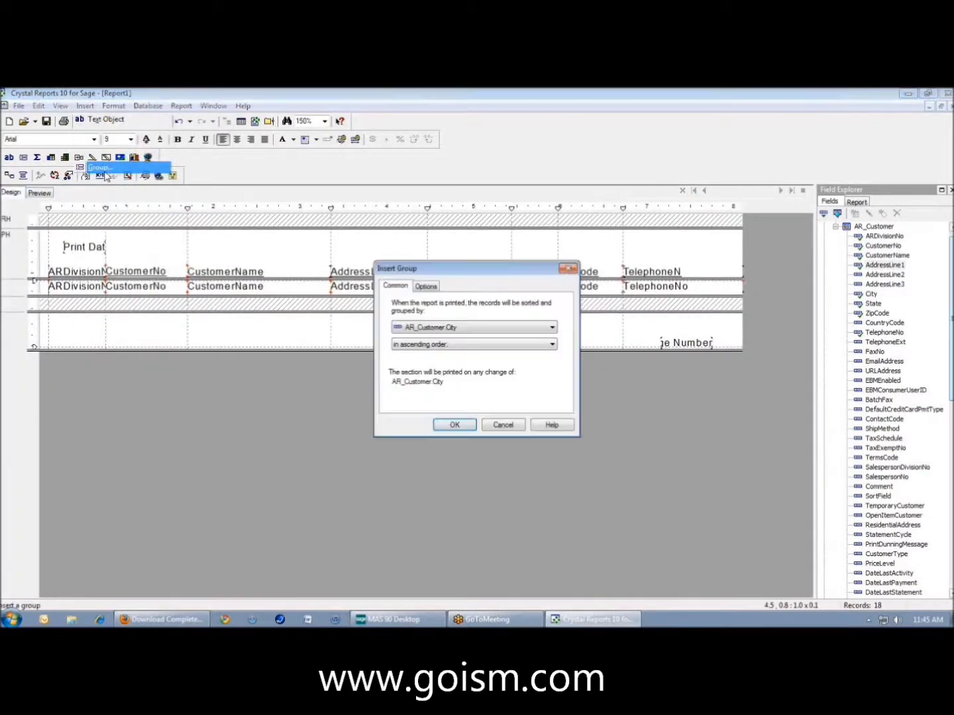
{"action": "left_click", "coordinate": [521, 327]}
{"action": "scroll", "coordinate": [478, 372], "scroll_direction": "up", "scroll_amount": 1}
{"action": "left_click", "coordinate": [488, 351]}
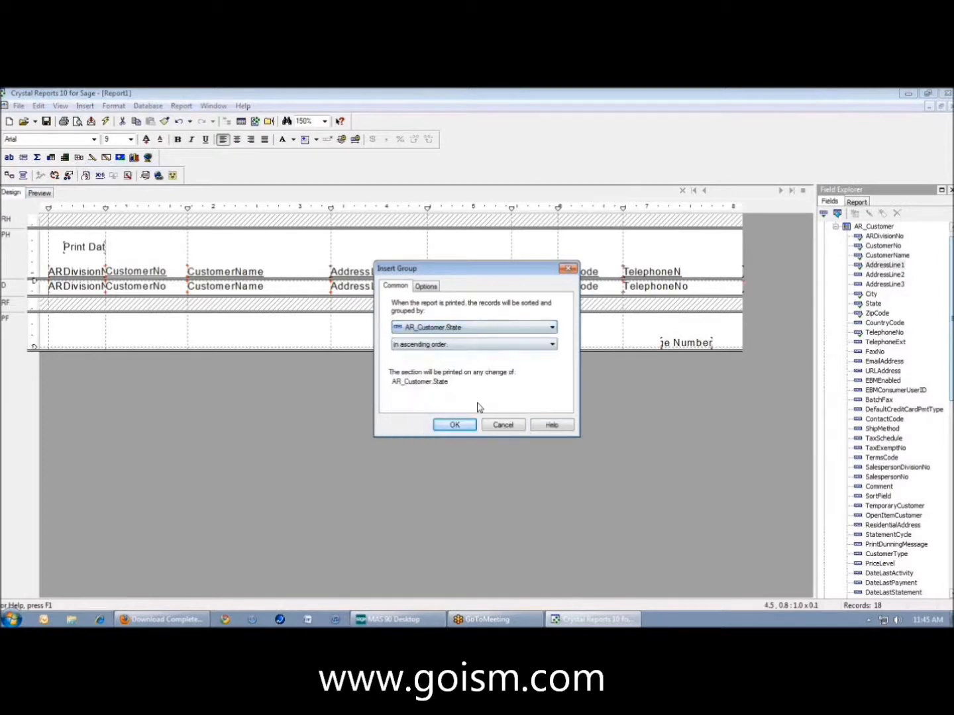
{"action": "left_click", "coordinate": [455, 425]}
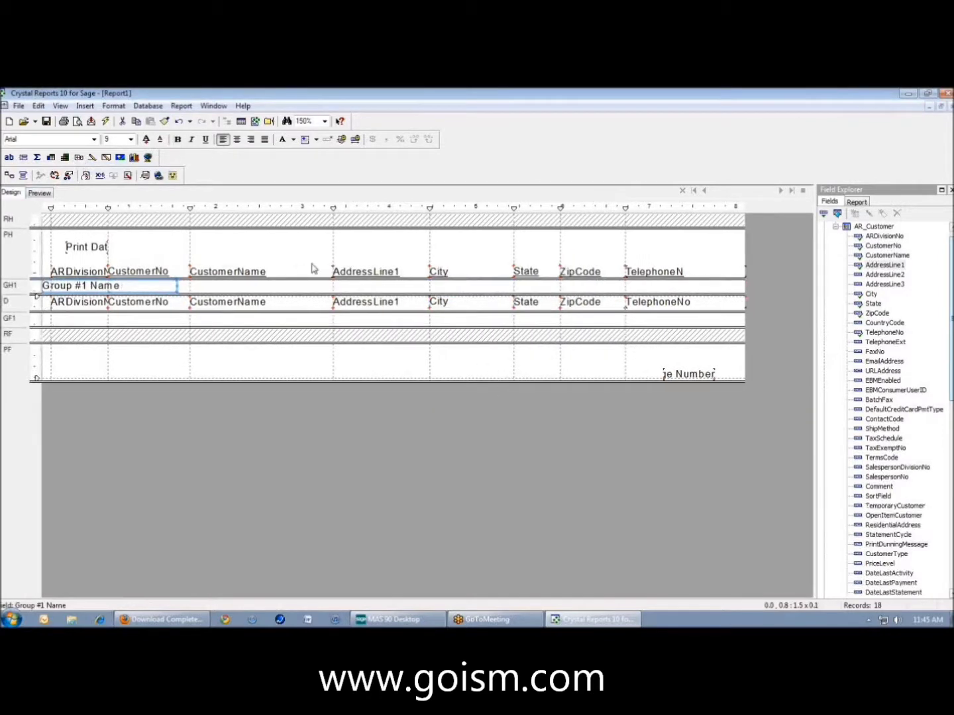
Insert a second group on AR_Customer.ZipCode.
{"action": "left_click", "coordinate": [85, 105]}
{"action": "left_click", "coordinate": [103, 171]}
{"action": "left_click", "coordinate": [485, 331]}
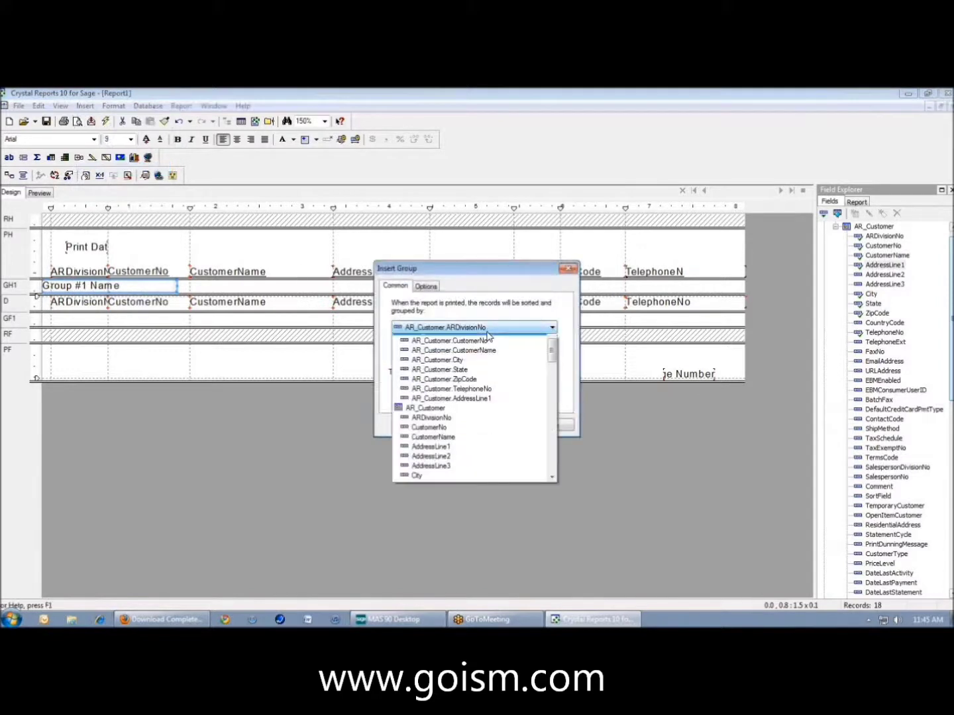
{"action": "left_click", "coordinate": [480, 391]}
{"action": "left_click", "coordinate": [456, 425]}
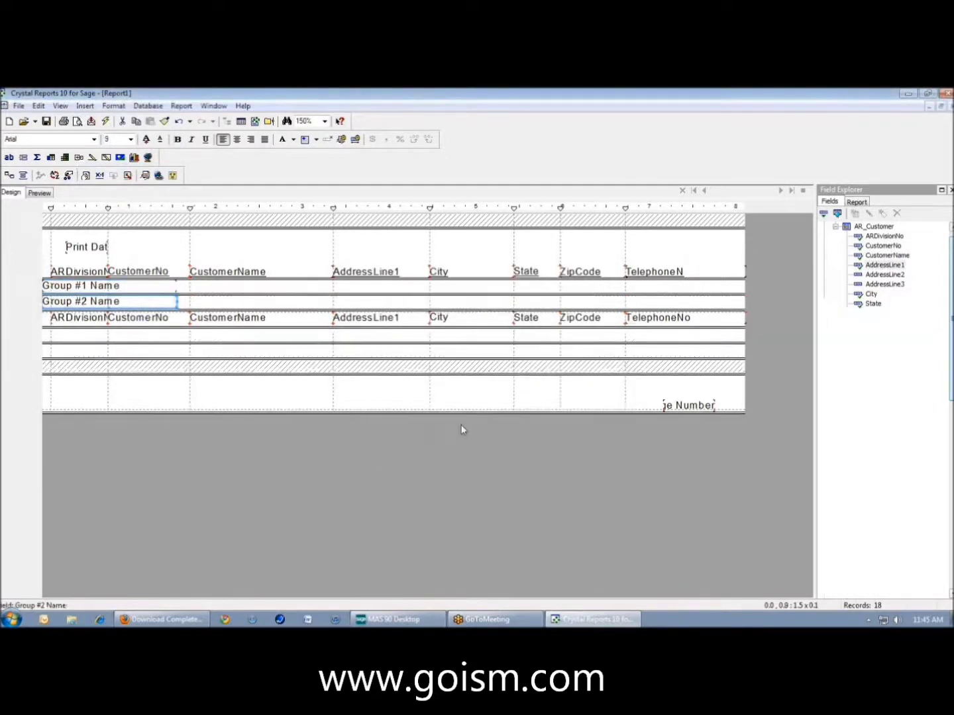
Replace the TelephoneNo detail field with CurrentBalance and preview the report.
{"action": "left_click", "coordinate": [667, 319]}
{"action": "key", "text": "Delete"}
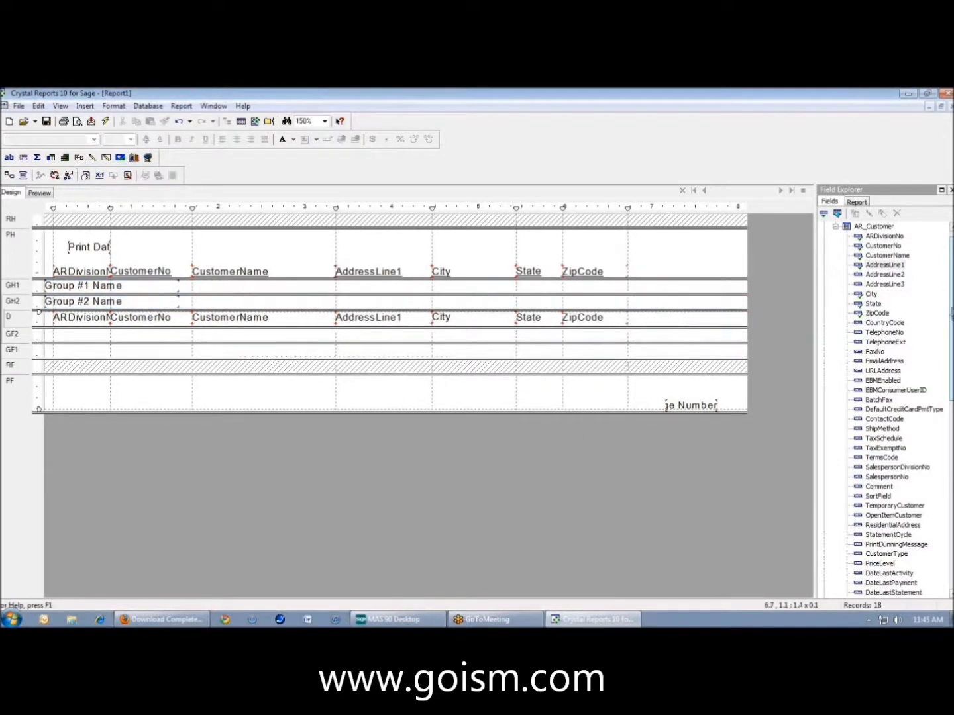
{"action": "scroll", "coordinate": [888, 410], "scroll_direction": "down", "scroll_amount": 13}
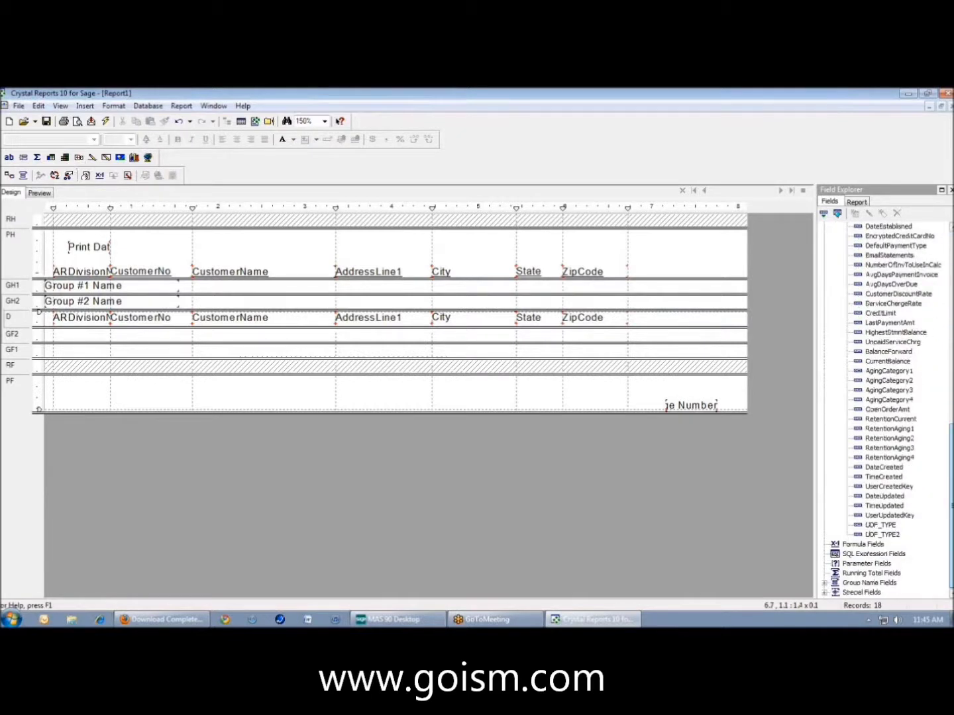
{"action": "scroll", "coordinate": [888, 411], "scroll_direction": "up", "scroll_amount": 1}
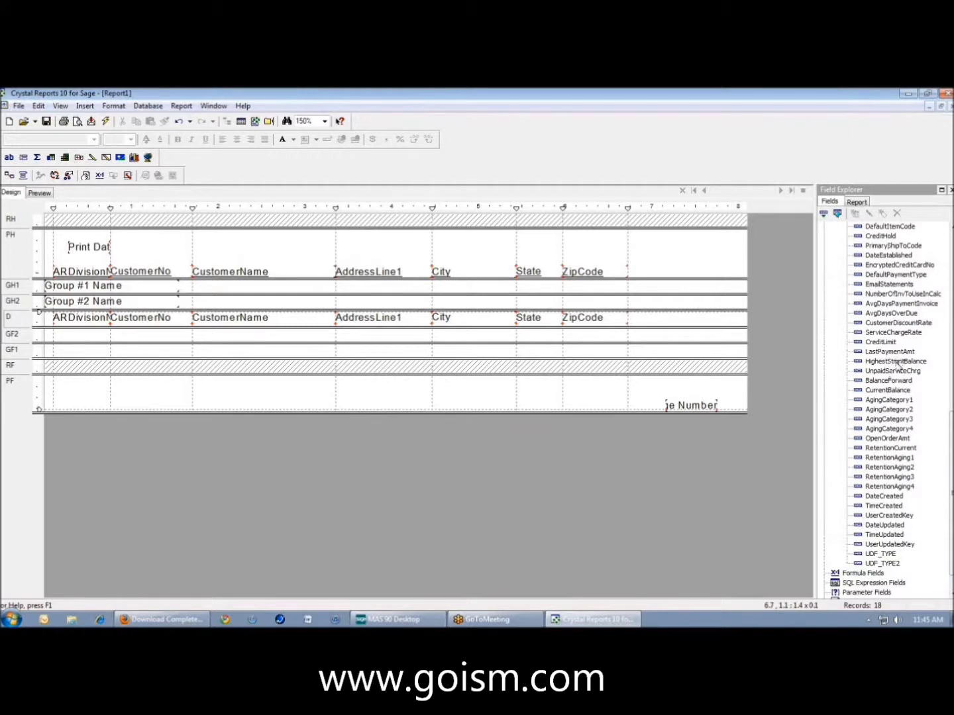
{"action": "left_click_drag", "start_coordinate": [891, 394], "coordinate": [632, 319]}
{"action": "left_click", "coordinate": [44, 193]}
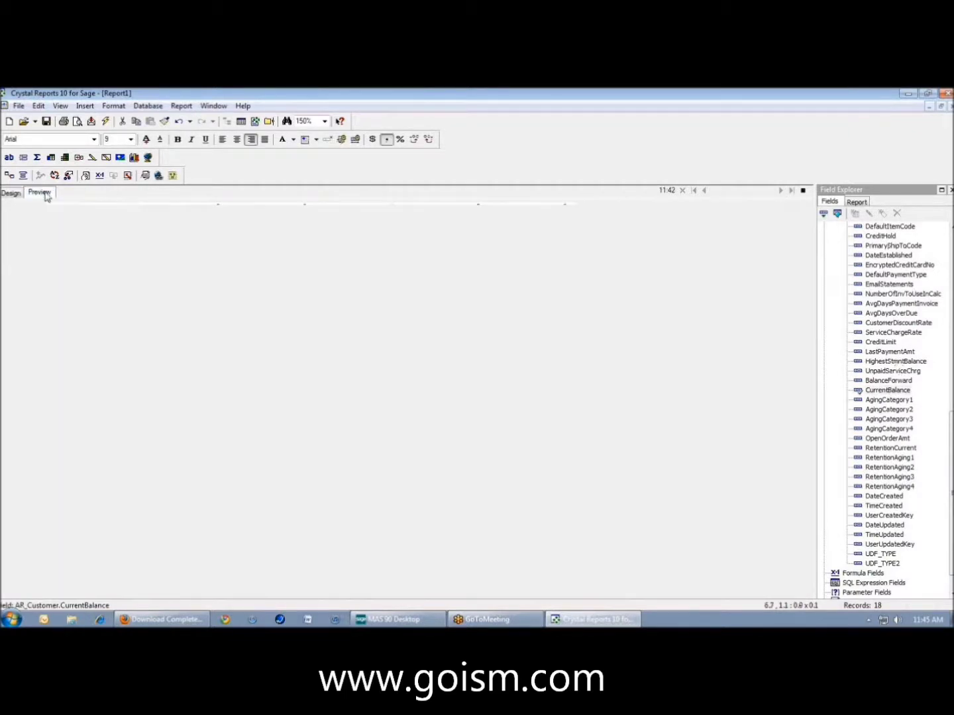
Insert a Sum of CurrentBalance as a report grand total.
{"action": "left_click", "coordinate": [12, 192]}
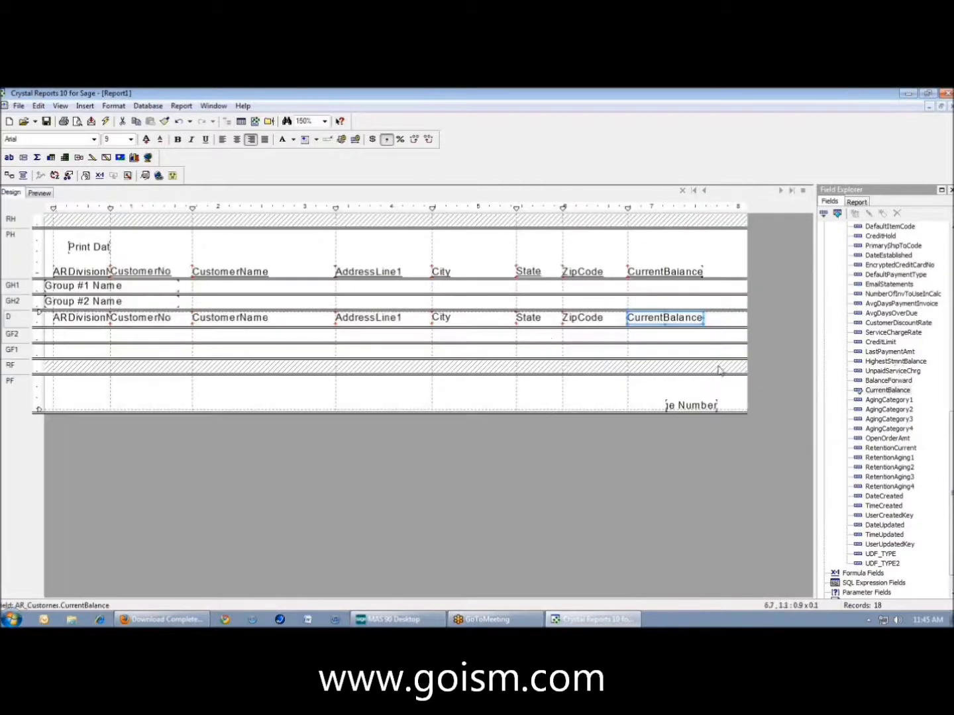
{"action": "right_click", "coordinate": [666, 317]}
{"action": "mouse_move", "coordinate": [795, 423]}
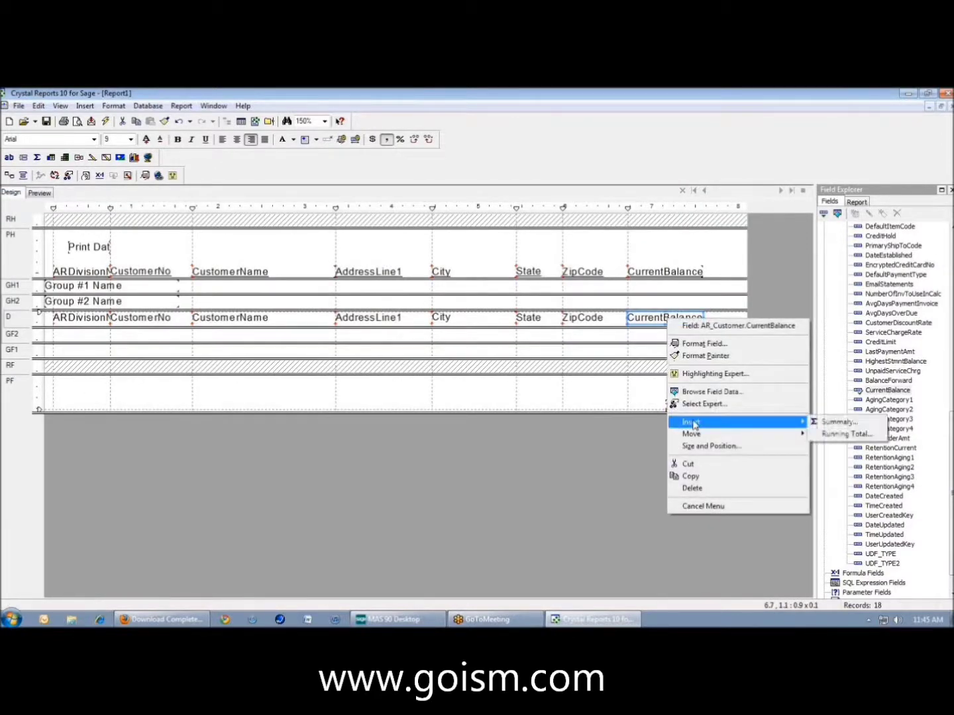
{"action": "left_click", "coordinate": [836, 422]}
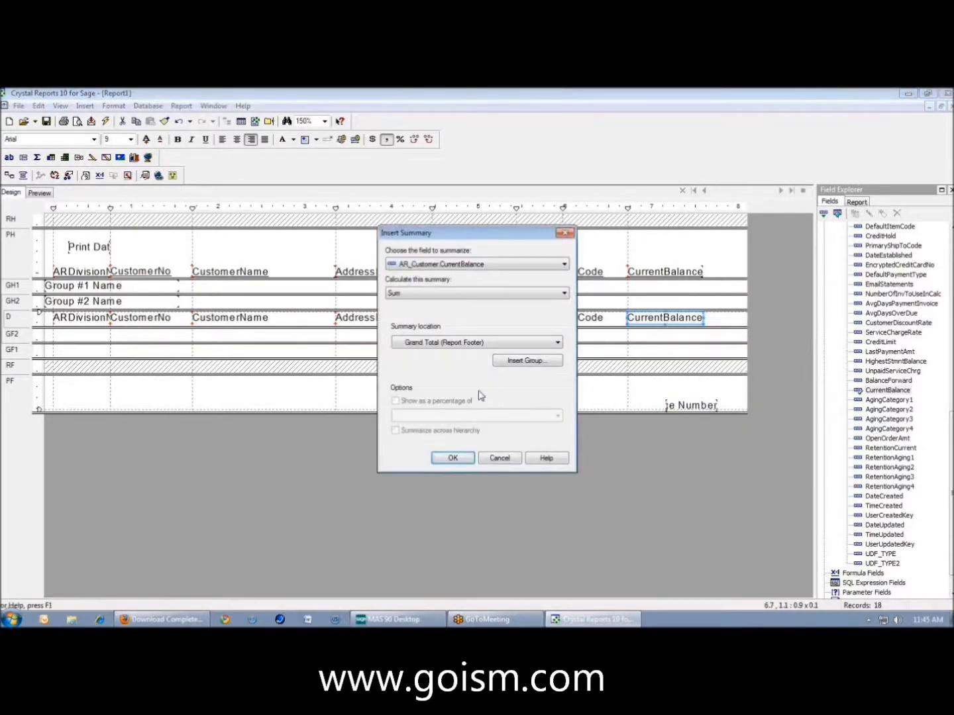
{"action": "left_click", "coordinate": [453, 458]}
Add a CurrentBalance Sum subtotal for the State group (Group #1).
{"action": "left_click", "coordinate": [649, 319]}
{"action": "right_click", "coordinate": [649, 319]}
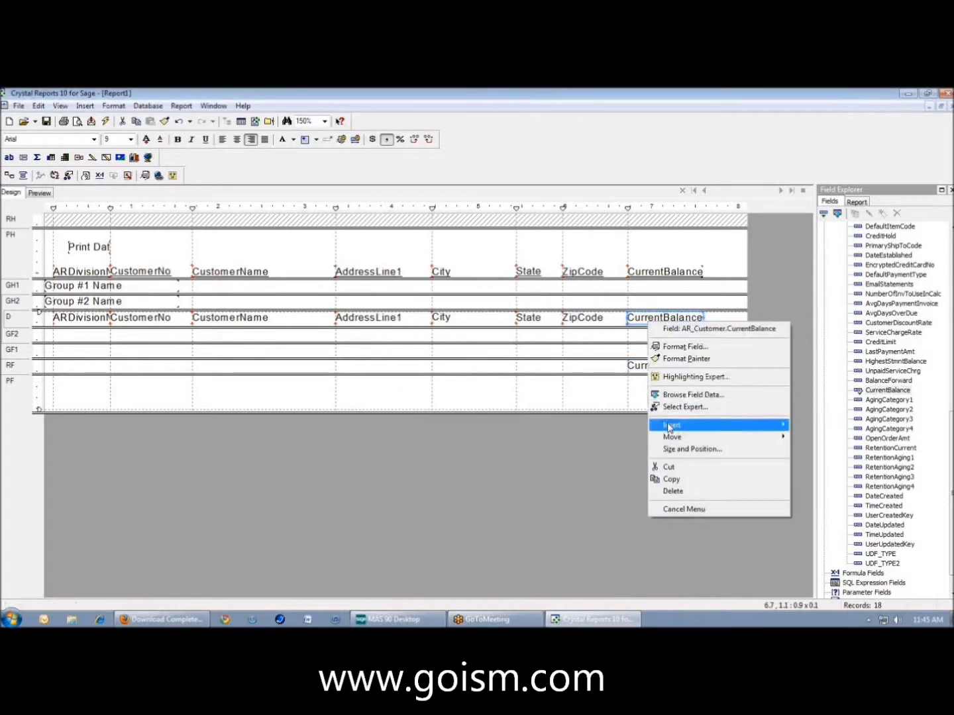
{"action": "mouse_move", "coordinate": [670, 427]}
{"action": "left_click", "coordinate": [825, 424]}
{"action": "left_click", "coordinate": [450, 344]}
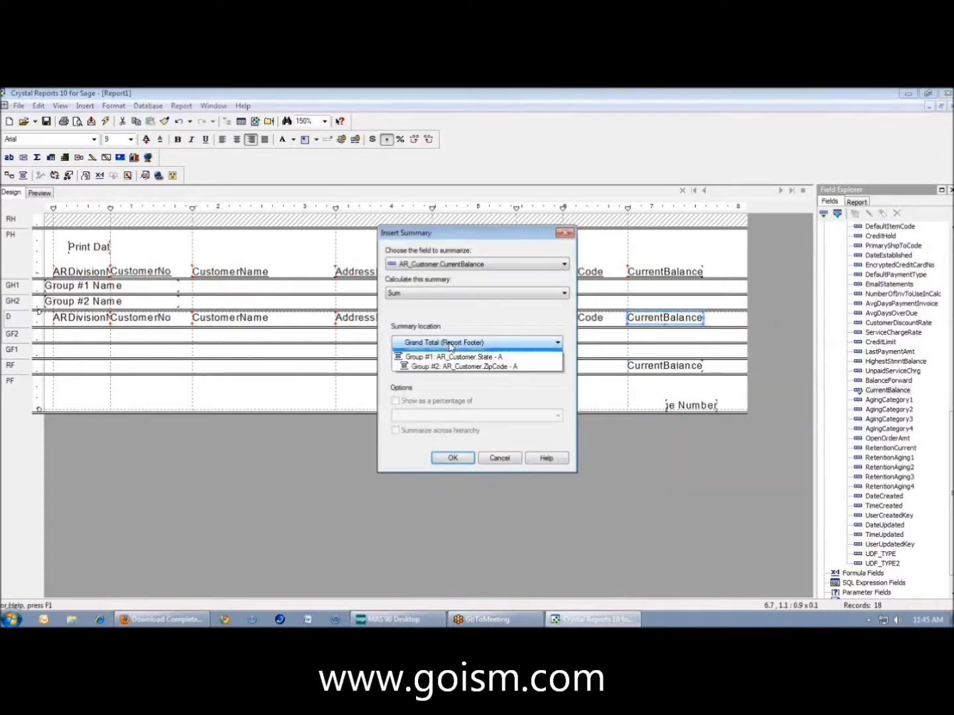
{"action": "left_click", "coordinate": [451, 358]}
{"action": "left_click", "coordinate": [452, 458]}
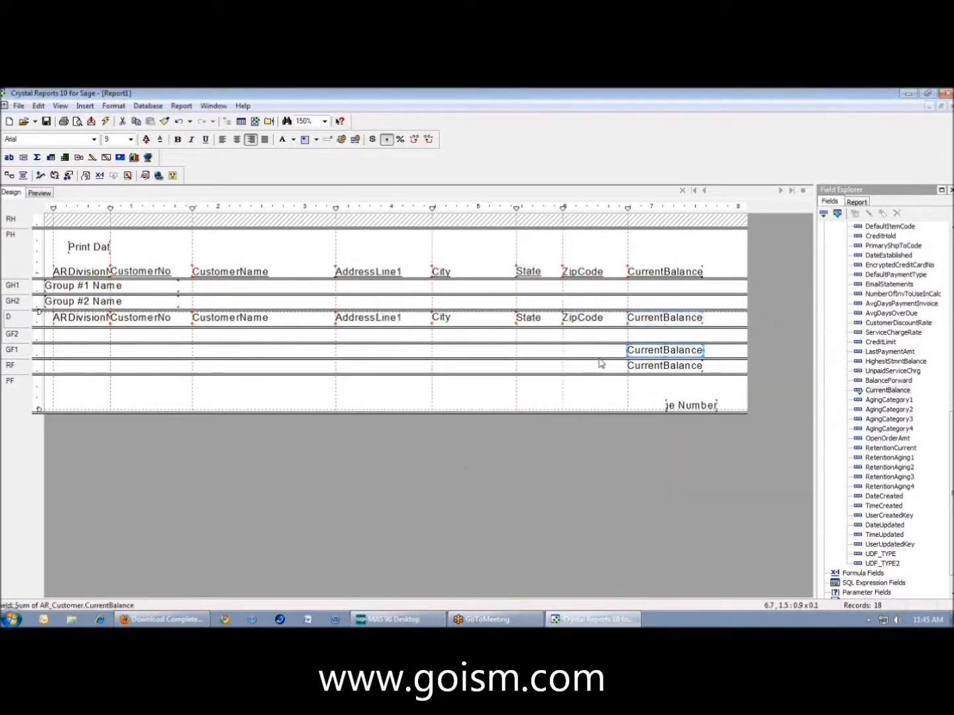
Add a CurrentBalance Sum subtotal for the ZipCode group (Group #2) and preview the report.
{"action": "right_click", "coordinate": [654, 321]}
{"action": "mouse_move", "coordinate": [722, 420]}
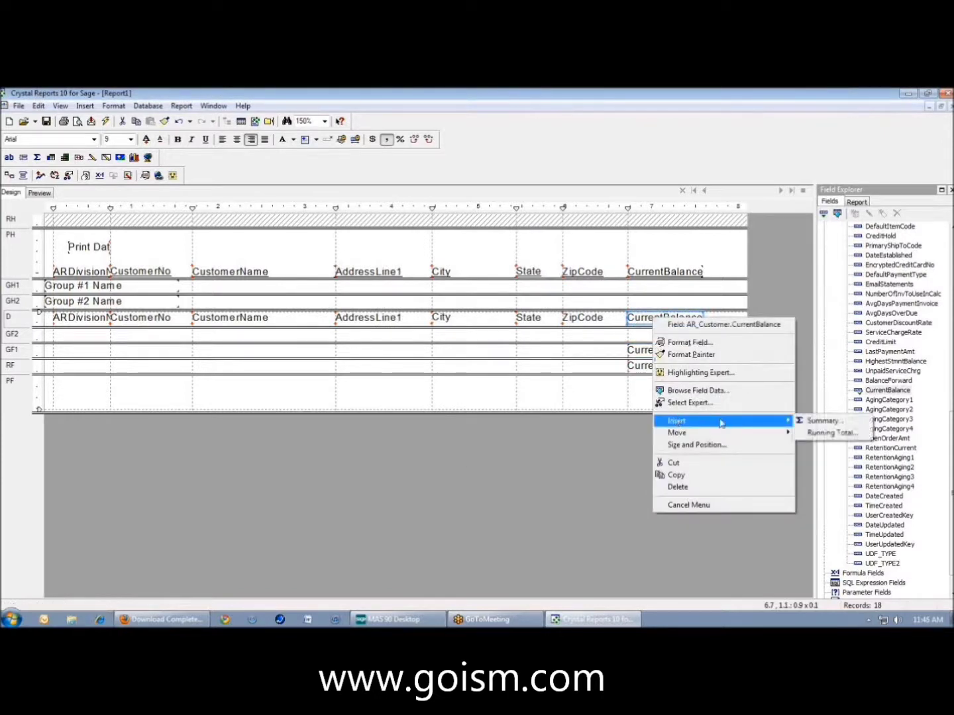
{"action": "left_click", "coordinate": [821, 421]}
{"action": "left_click", "coordinate": [454, 343]}
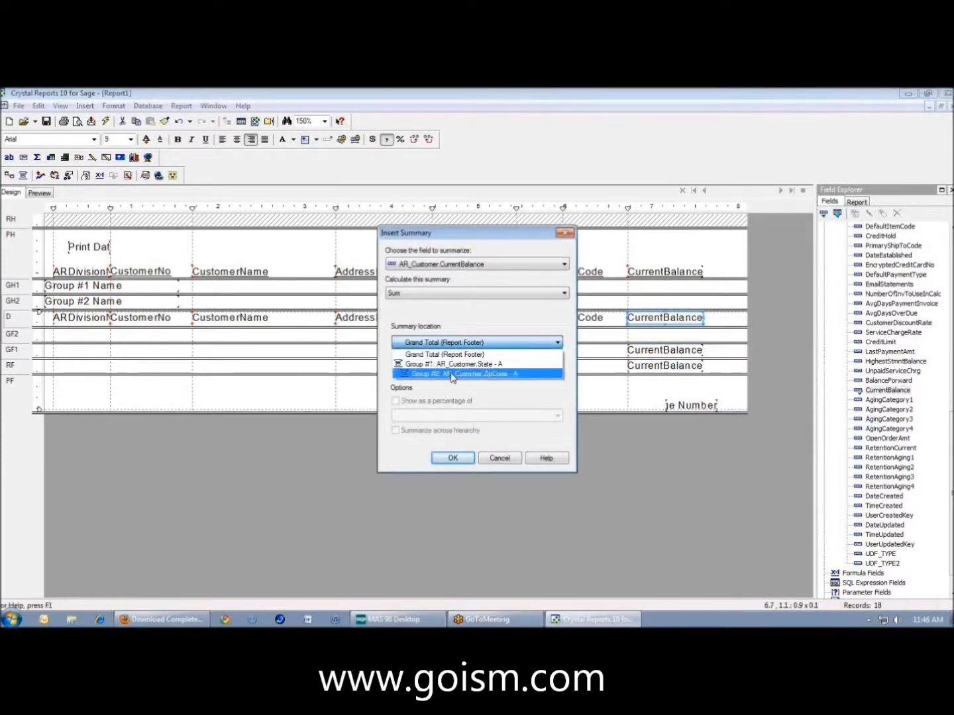
{"action": "left_click", "coordinate": [449, 376]}
{"action": "left_click", "coordinate": [452, 458]}
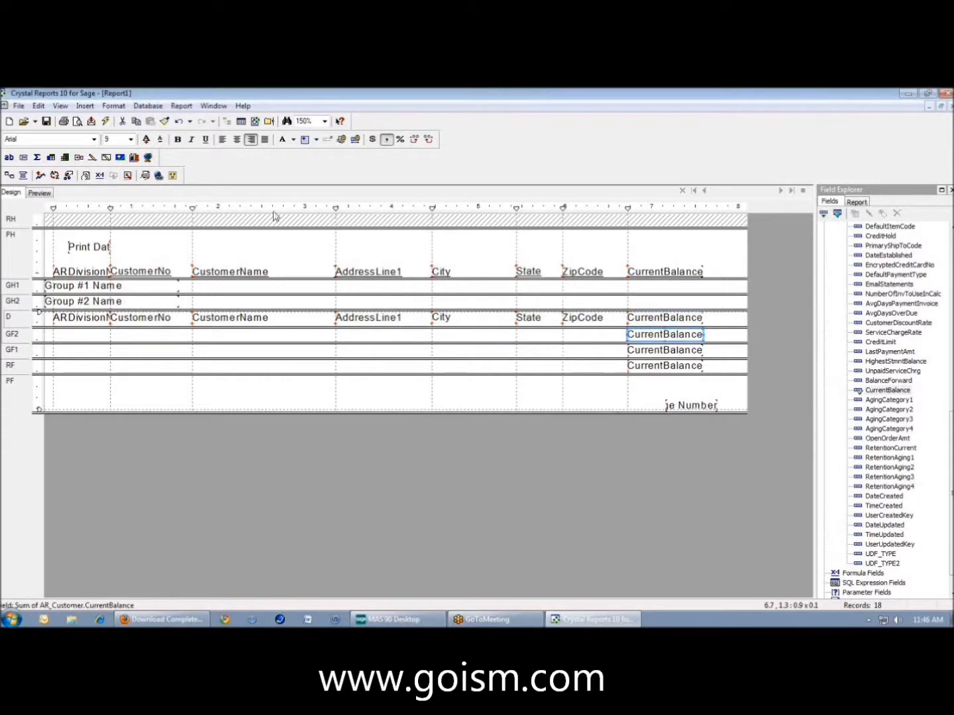
{"action": "left_click", "coordinate": [41, 194]}
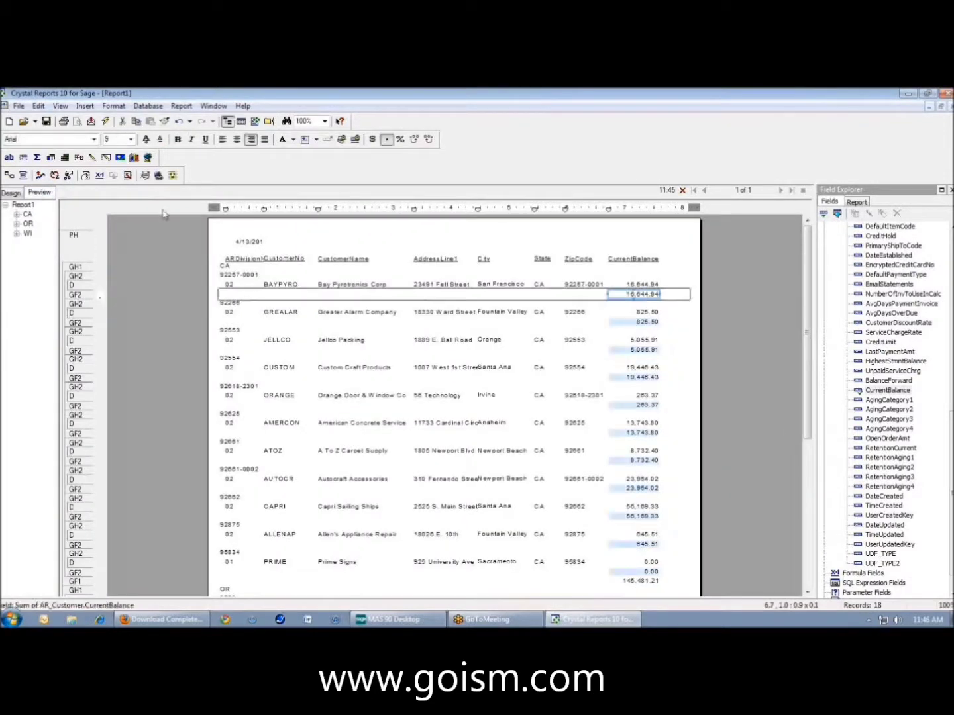
Check the state, zip code and grand total CurrentBalance summary fields in the layout and preview.
{"action": "left_click", "coordinate": [10, 194]}
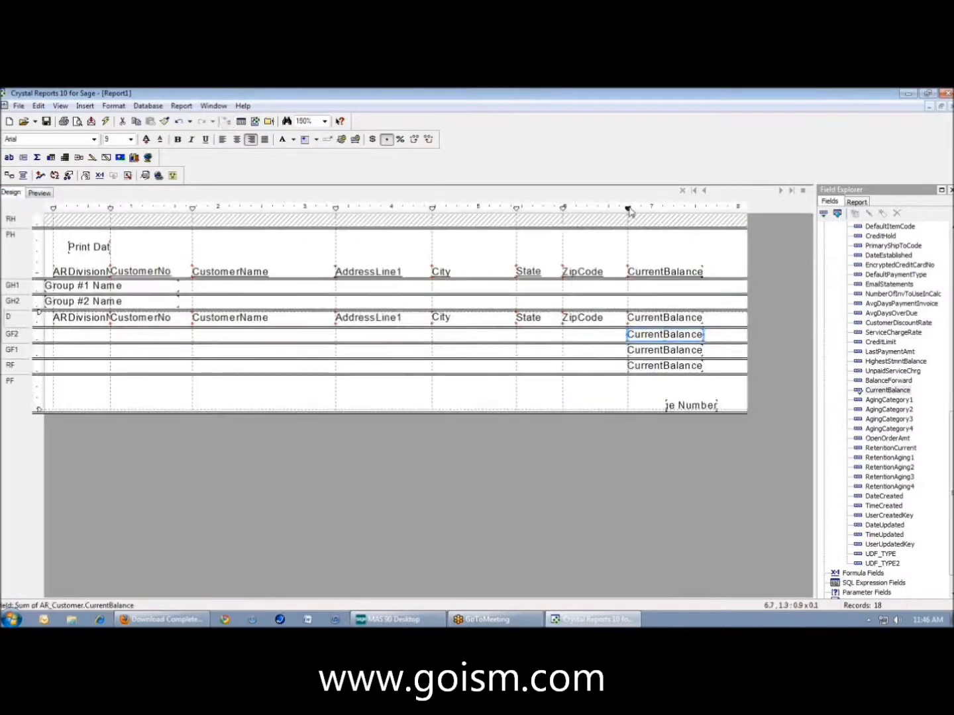
{"action": "left_click", "coordinate": [647, 348]}
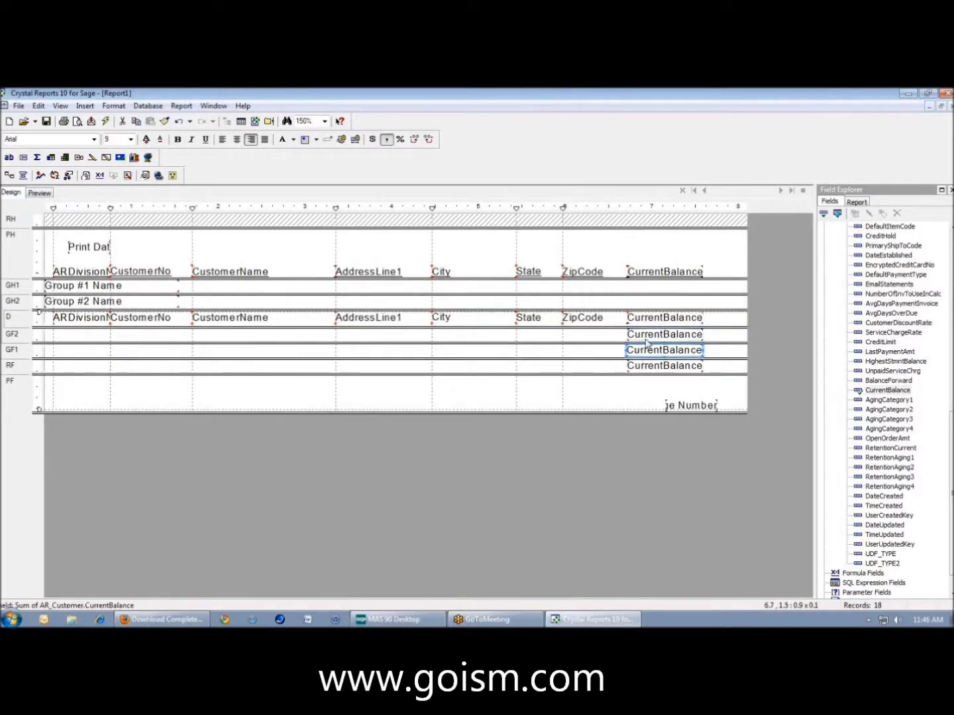
{"action": "left_click", "coordinate": [644, 335]}
{"action": "left_click", "coordinate": [635, 365]}
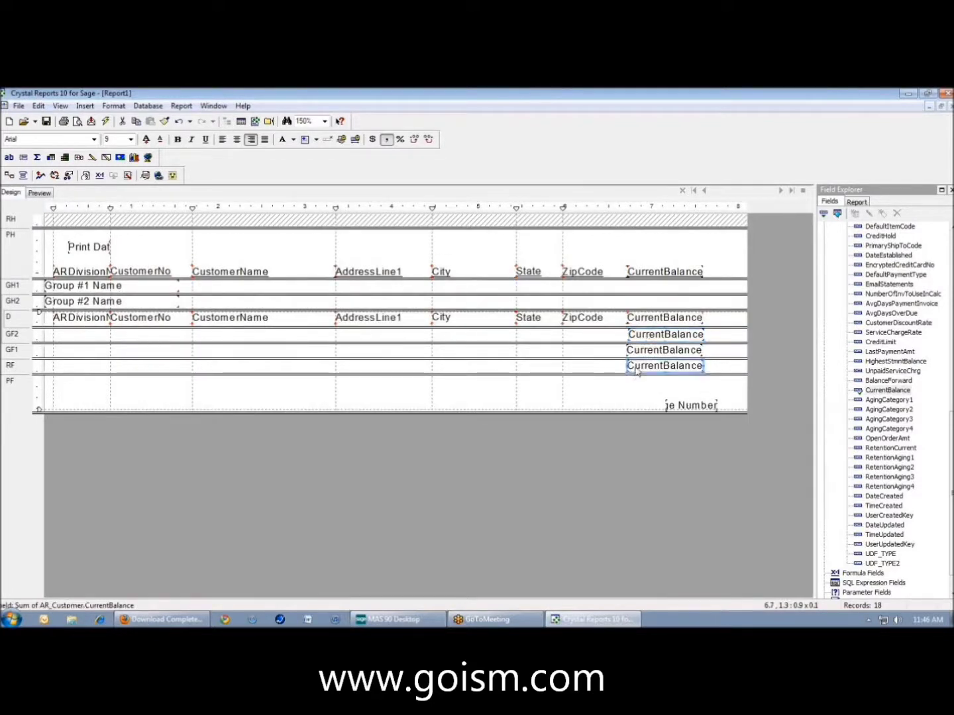
{"action": "left_click", "coordinate": [44, 194]}
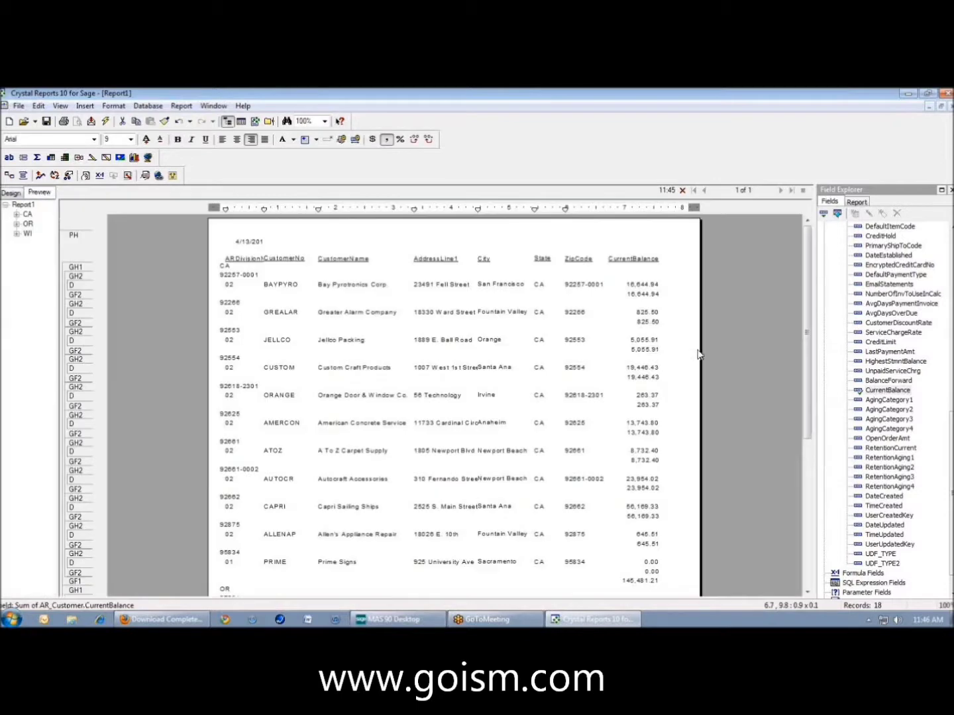
{"action": "left_click", "coordinate": [683, 350]}
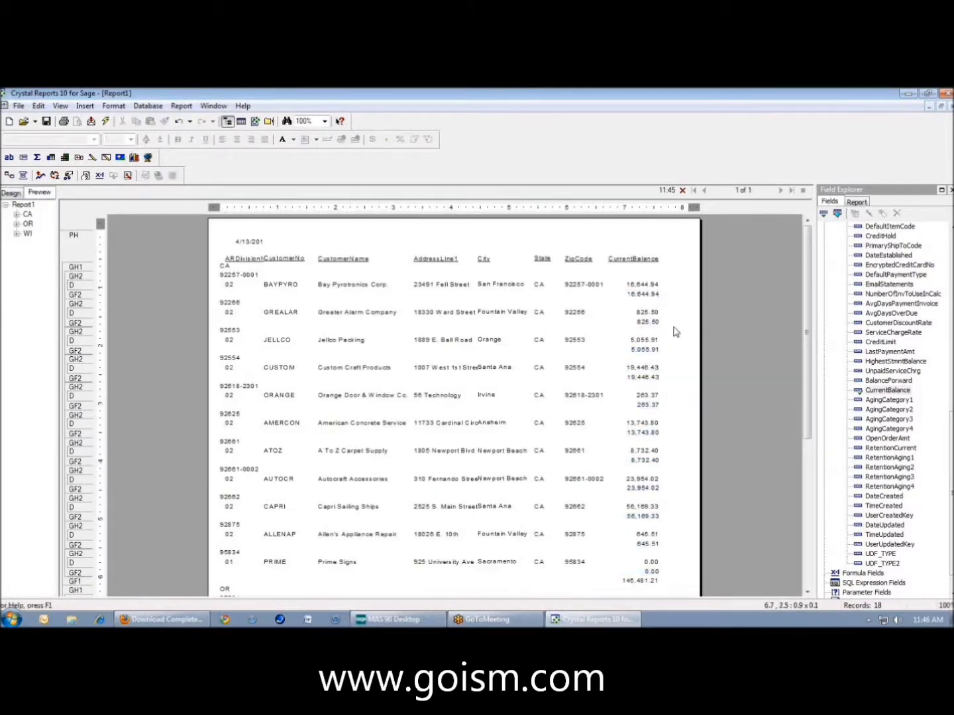
Add a guideline at the CurrentBalance column's left edge and select the five CurrentBalance fields.
{"action": "left_click", "coordinate": [10, 194]}
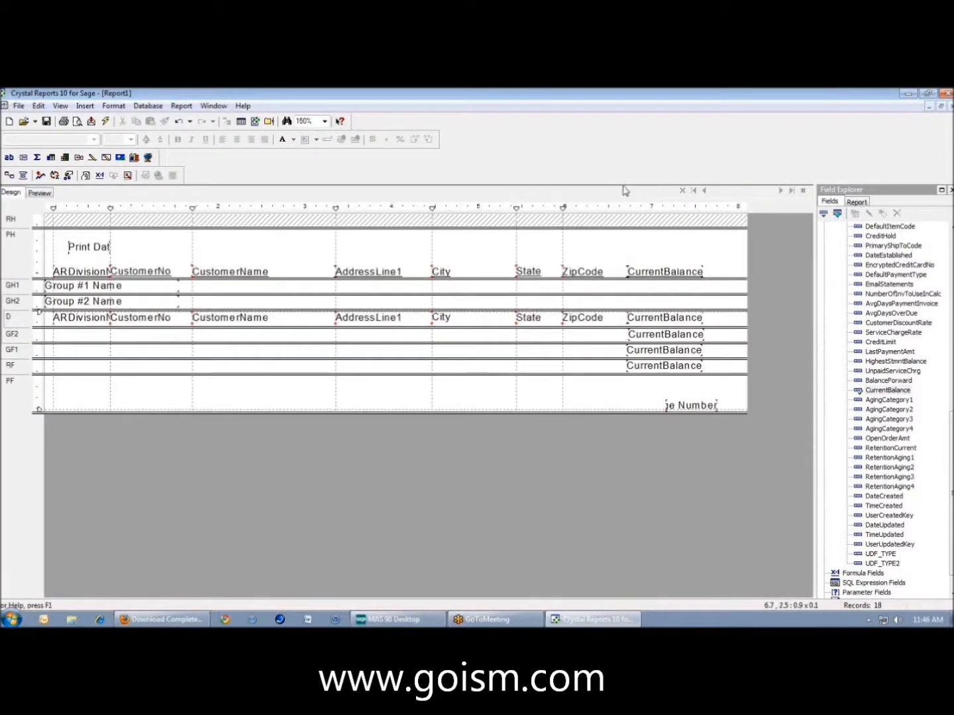
{"action": "left_click", "coordinate": [623, 207]}
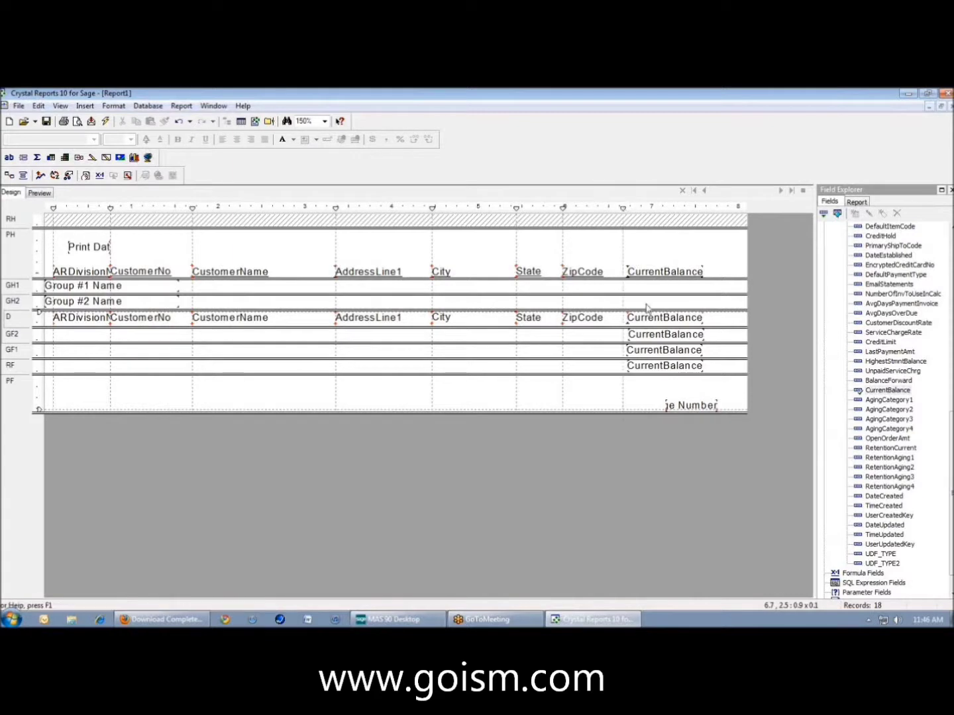
{"action": "left_click_drag", "start_coordinate": [662, 266], "coordinate": [624, 272]}
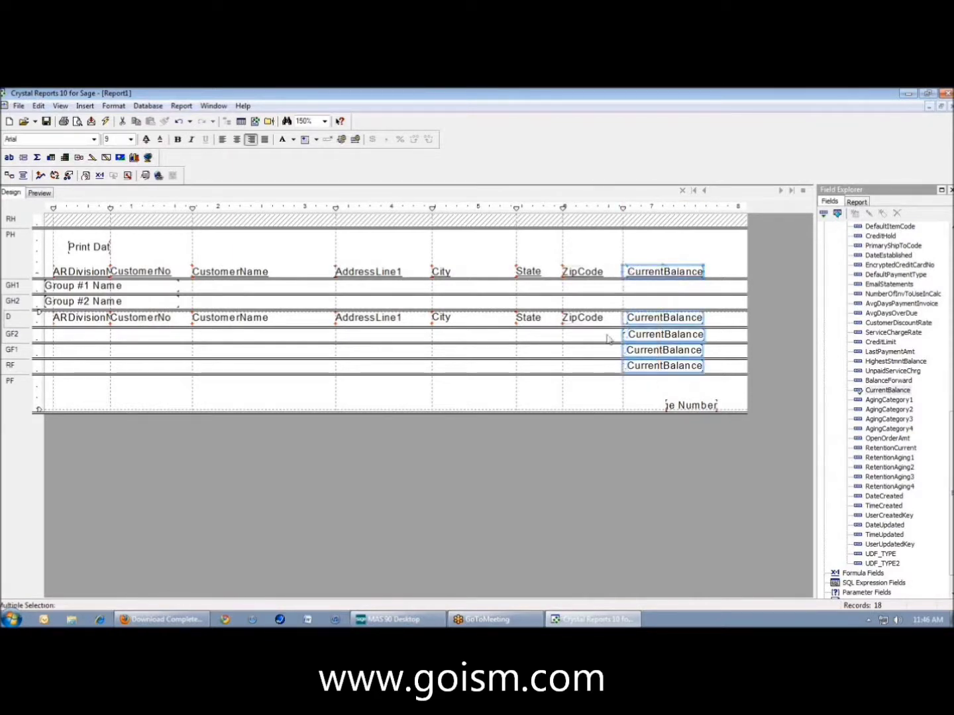
Snap the five CurrentBalance fields onto the guideline, then select the ZipCode detail field and heading.
{"action": "left_click", "coordinate": [606, 360]}
{"action": "left_click", "coordinate": [601, 316]}
{"action": "left_click", "coordinate": [608, 271], "text": "ctrl"}
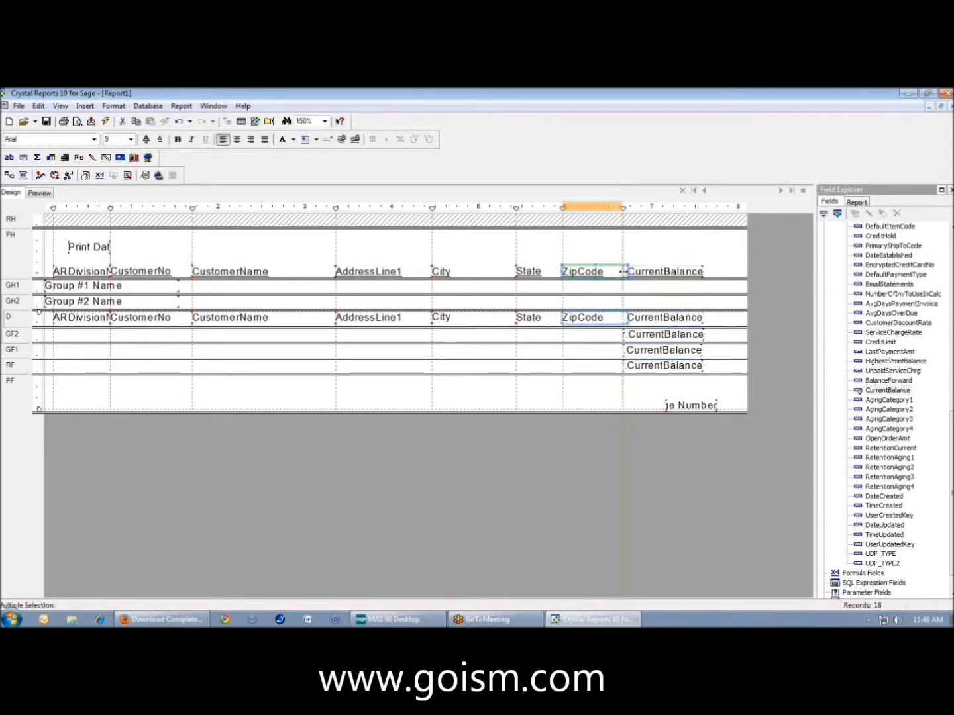
Shift the CurrentBalance guideline slightly right in Preview to widen the ZipCode column.
{"action": "left_click", "coordinate": [40, 193]}
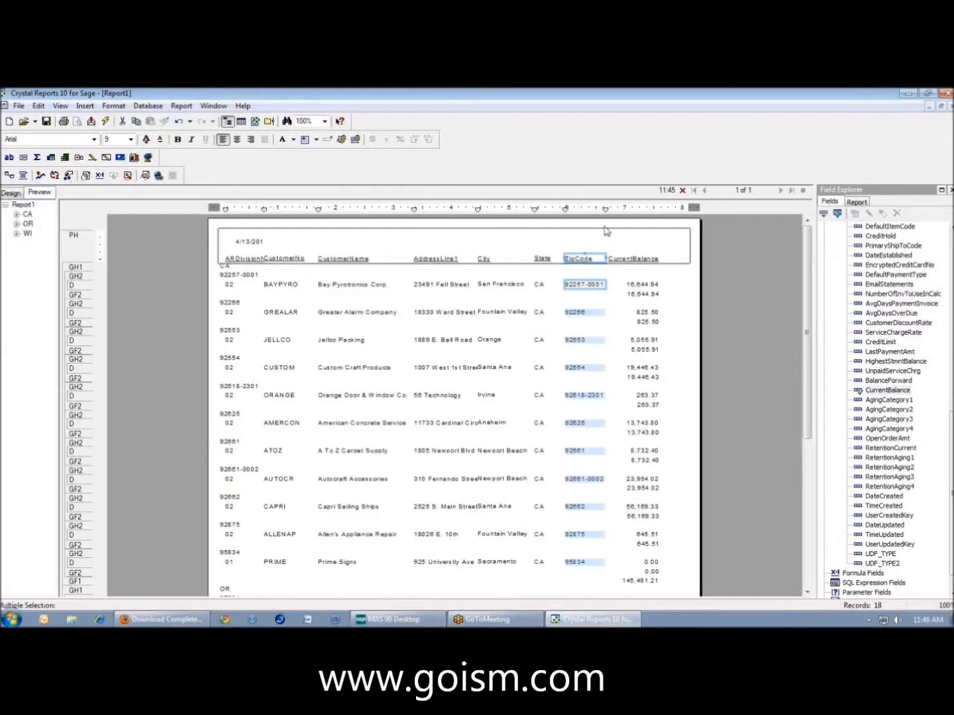
{"action": "left_click_drag", "start_coordinate": [605, 209], "coordinate": [608, 210]}
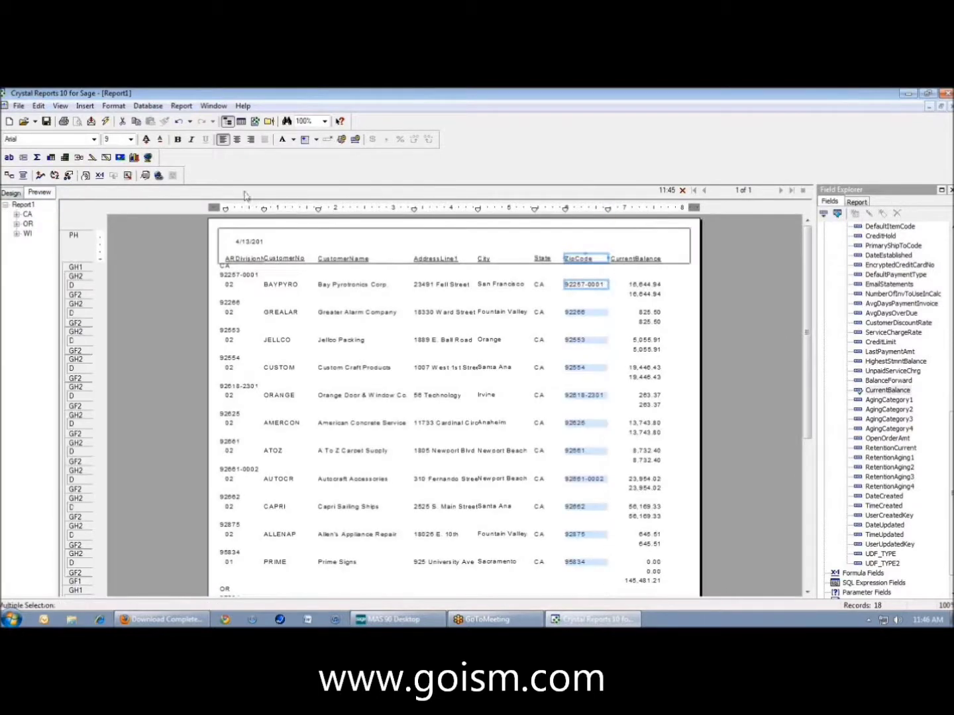
{"action": "left_click", "coordinate": [15, 193]}
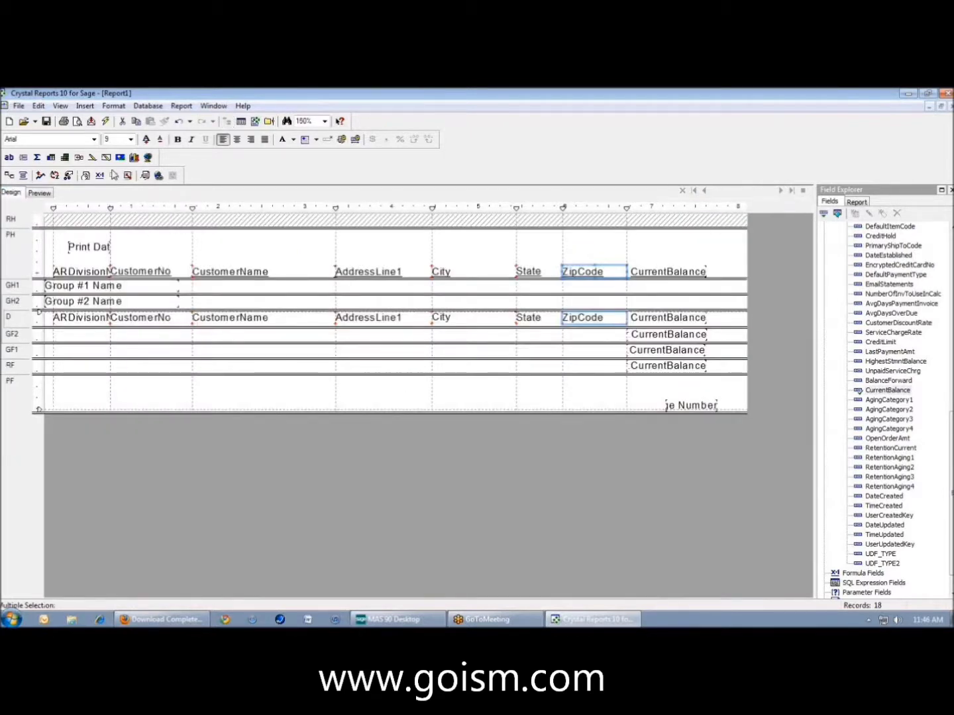
{"action": "left_click", "coordinate": [19, 105]}
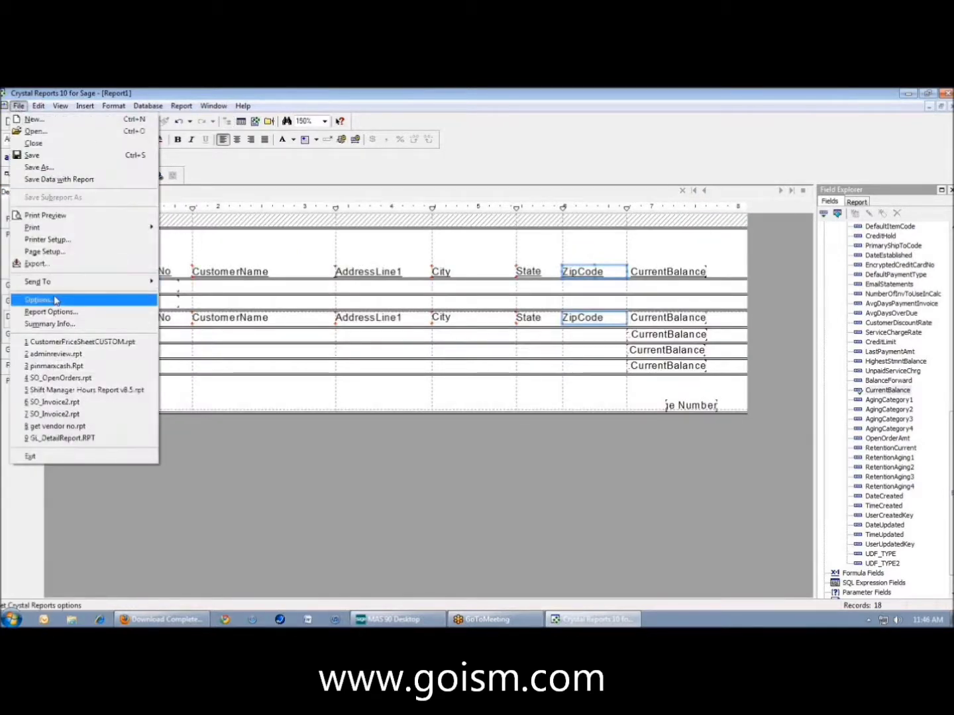
{"action": "left_click", "coordinate": [55, 300]}
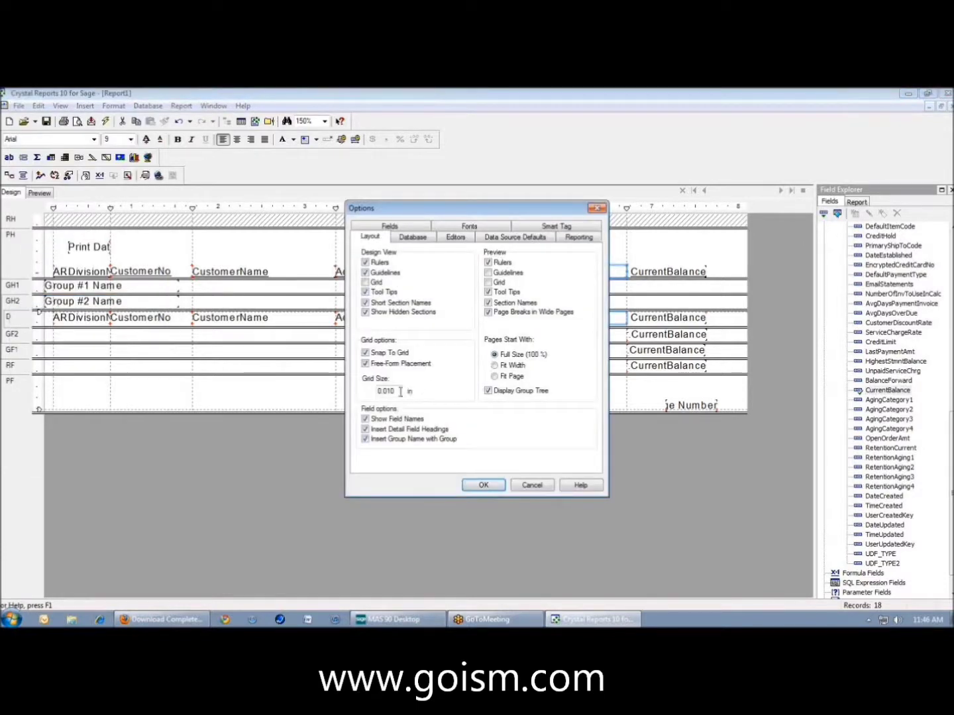
{"action": "left_click_drag", "start_coordinate": [398, 391], "coordinate": [374, 396]}
{"action": "left_click", "coordinate": [399, 391]}
{"action": "left_click_drag", "start_coordinate": [399, 390], "coordinate": [381, 391]}
{"action": "left_click", "coordinate": [531, 486]}
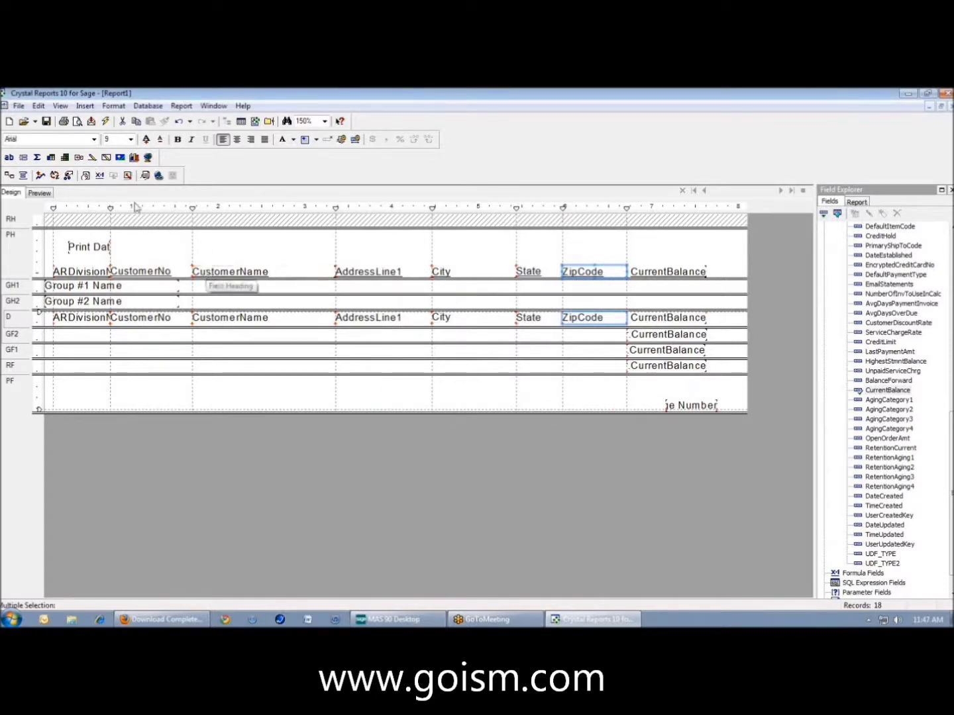
{"action": "left_click", "coordinate": [18, 106]}
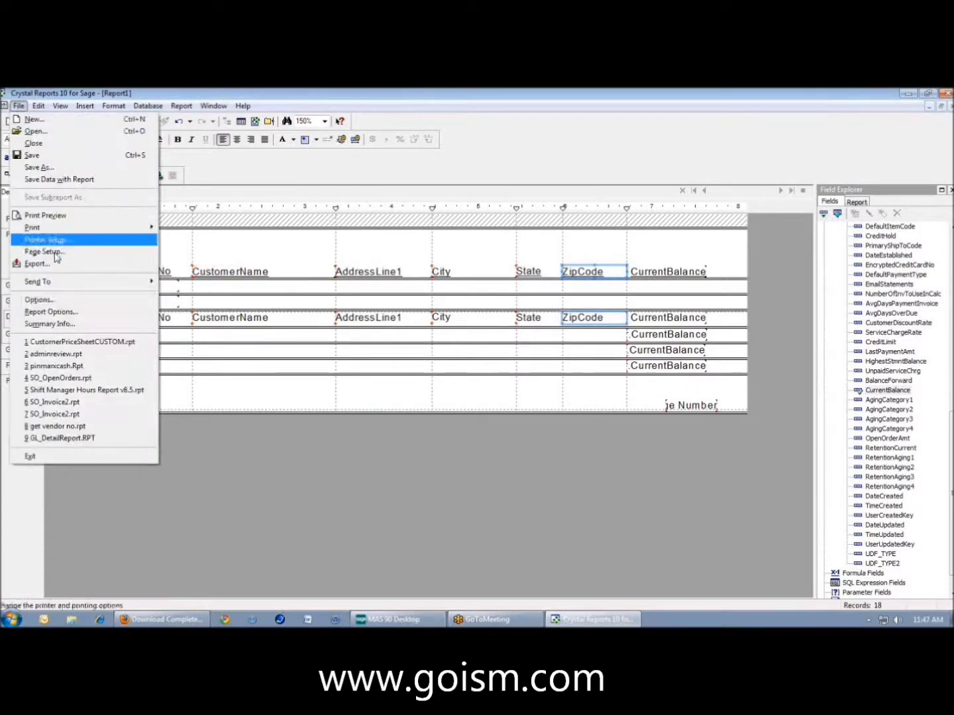
{"action": "left_click", "coordinate": [41, 300]}
{"action": "left_click", "coordinate": [484, 486]}
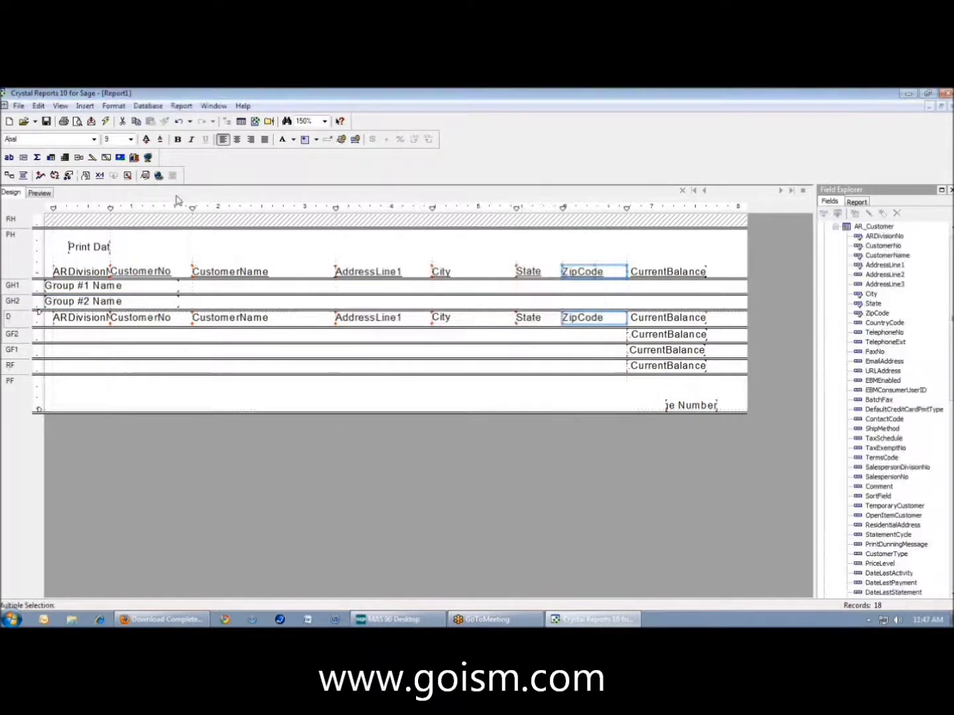
{"action": "left_click_drag", "start_coordinate": [192, 210], "coordinate": [203, 211]}
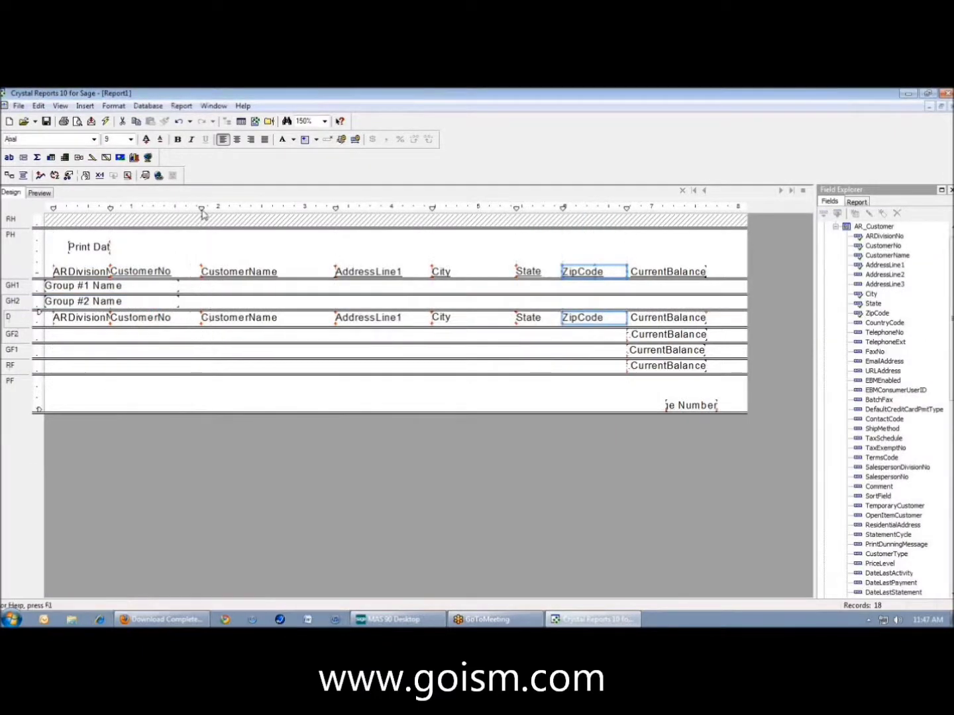
{"action": "key", "text": "ctrl+z"}
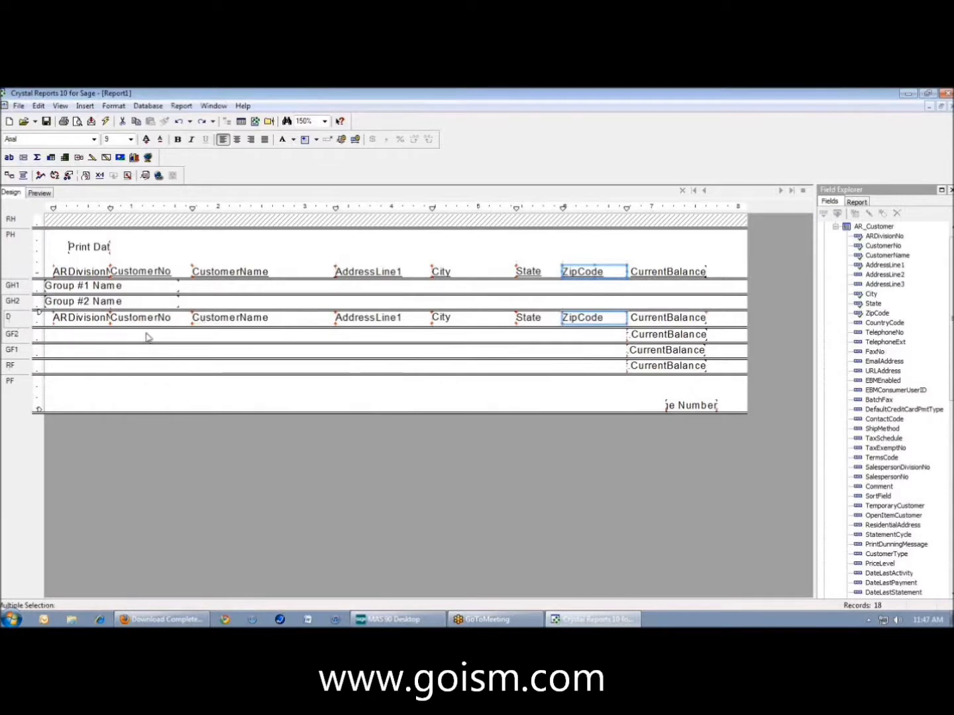
{"action": "left_click", "coordinate": [18, 107]}
{"action": "left_click", "coordinate": [51, 301]}
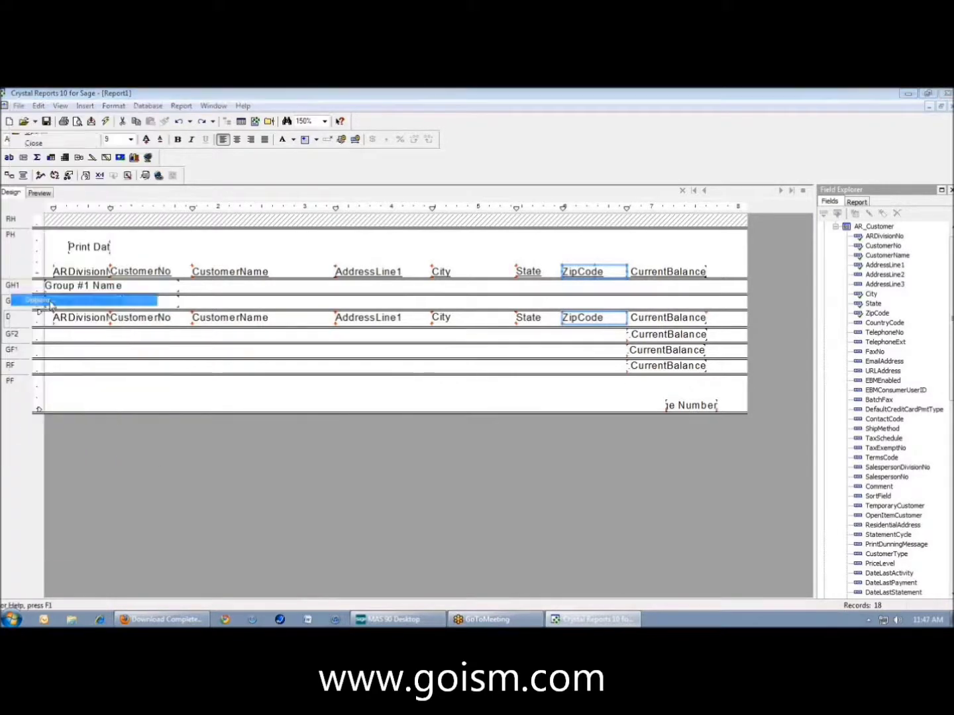